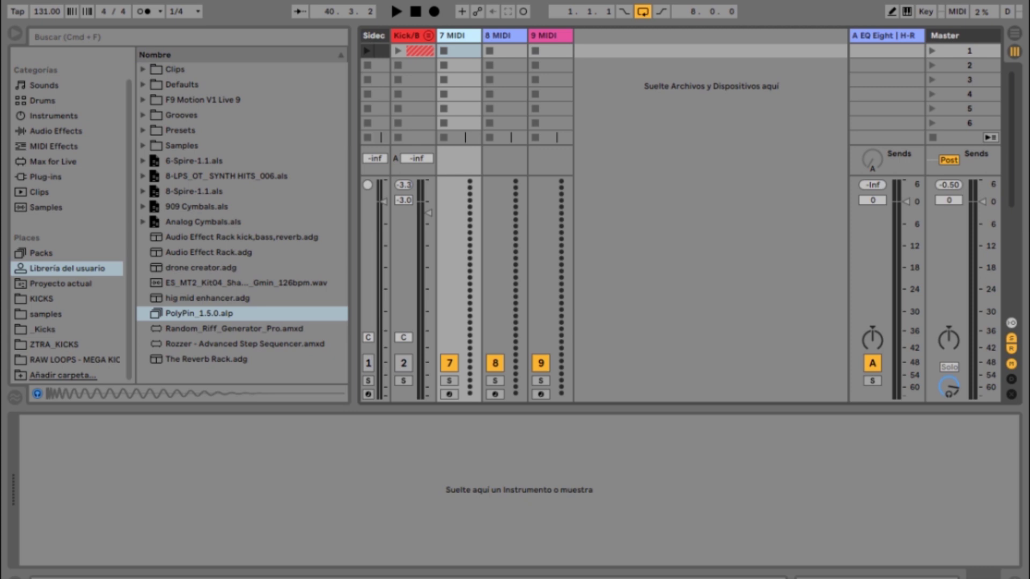
- Load OT_Kick_08.wav from the KICKS folder onto tracks 7 and 8, and add a Saturator to track 7
left_click(42, 299)
left_click(197, 176)
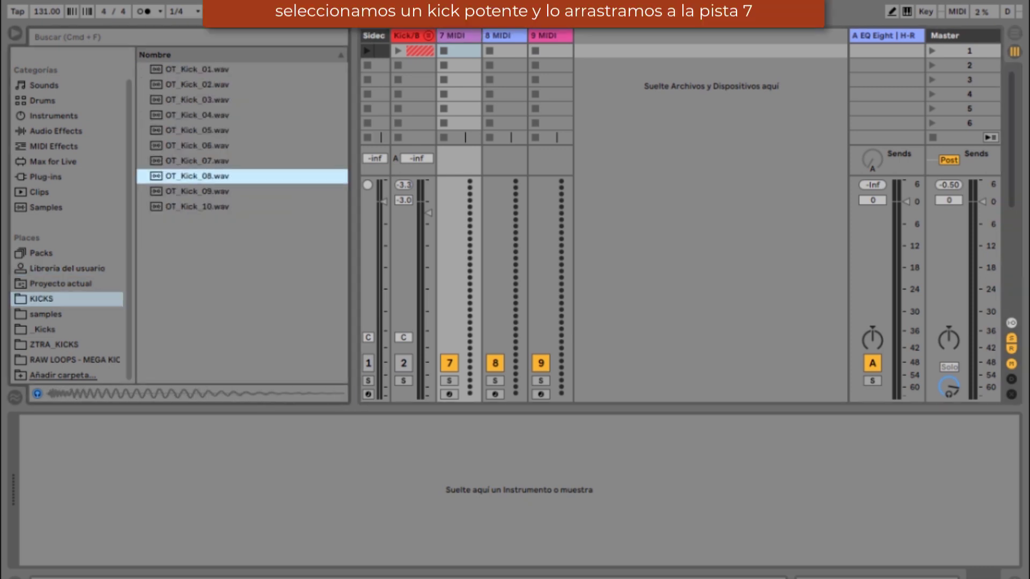
mouse_move(197, 177)
left_mouse_down()
mouse_move(456, 279)
mouse_move(502, 406)
mouse_move(515, 487)
left_mouse_up()
left_click(196, 191)
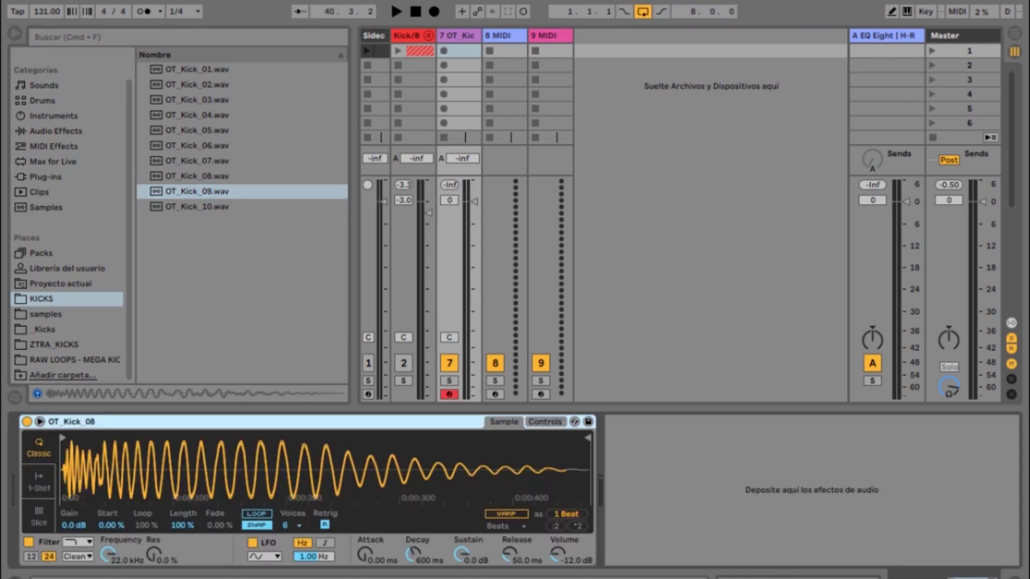
left_click(498, 36)
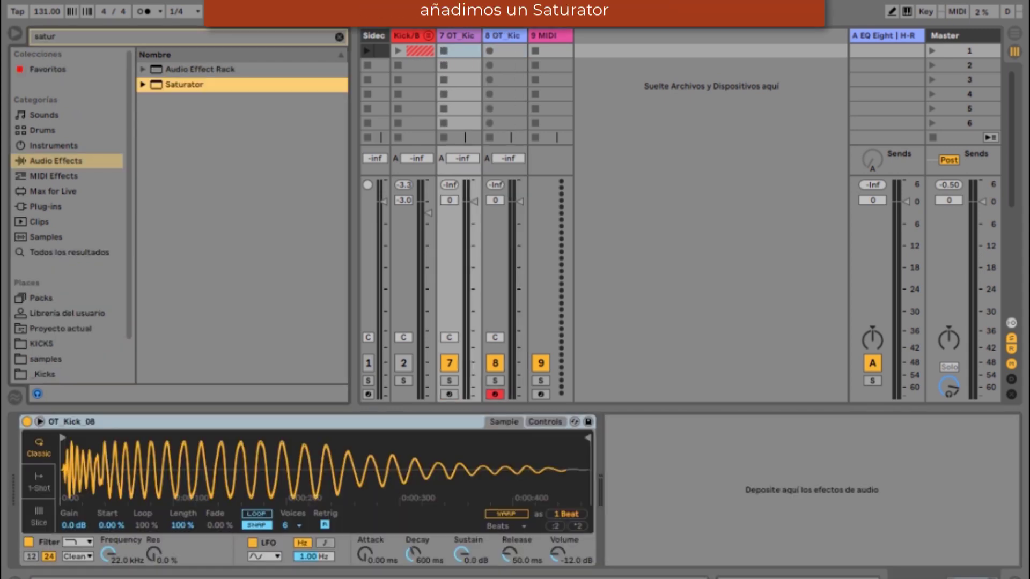
key("Return")
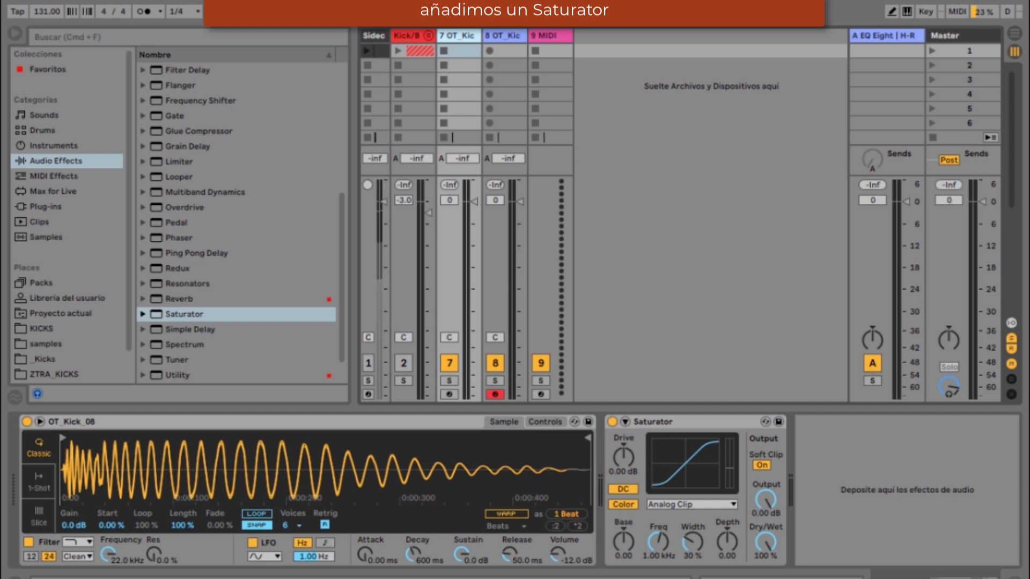
- Create a one-bar clip in track 8's first slot with four C3 notes at velocity 127, one per beat, each three sixteenths long
double_click(509, 51)
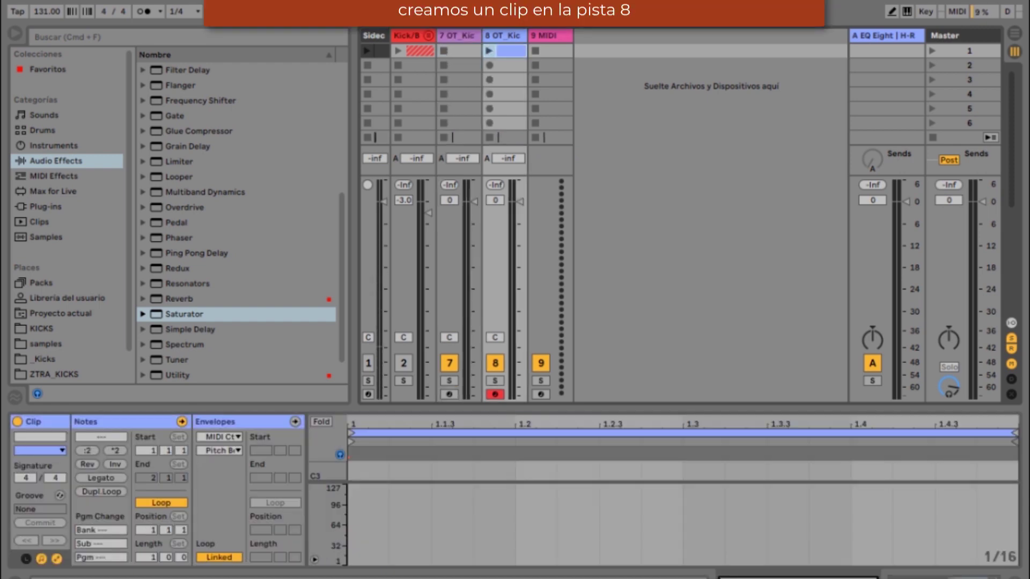
left_click_drag(644, 409, 644, 294)
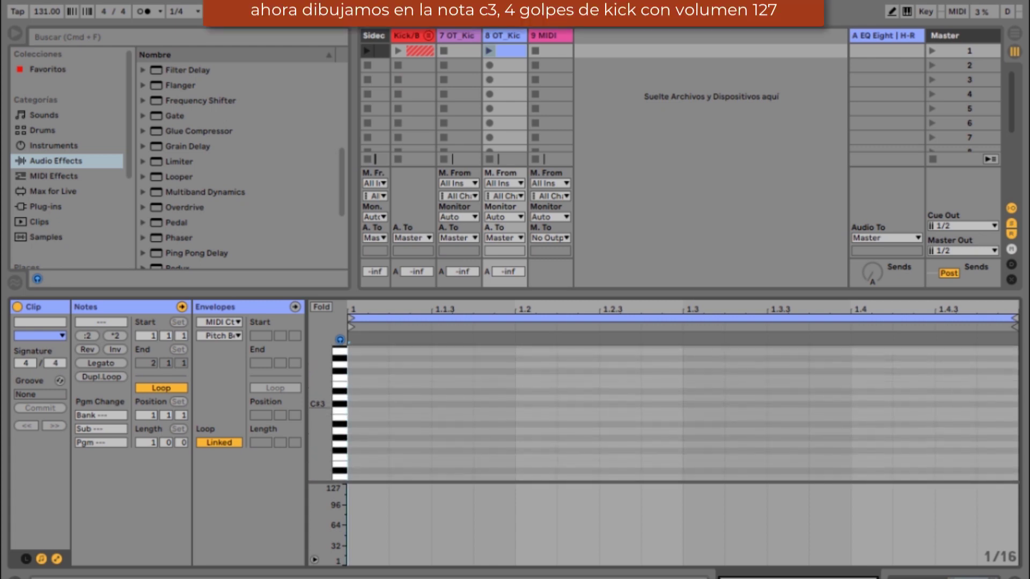
double_click(369, 412)
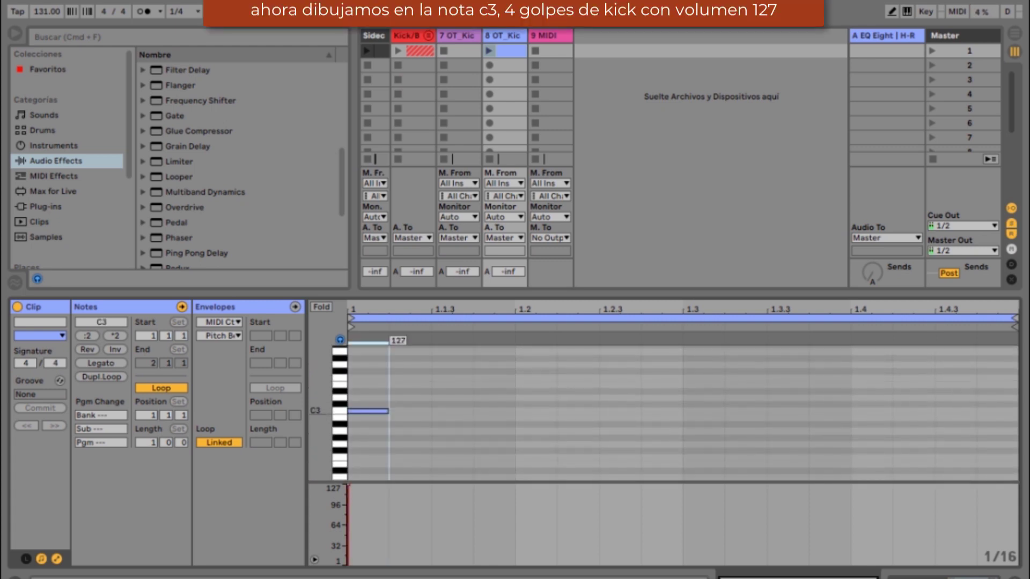
left_click_drag(387, 412, 515, 411)
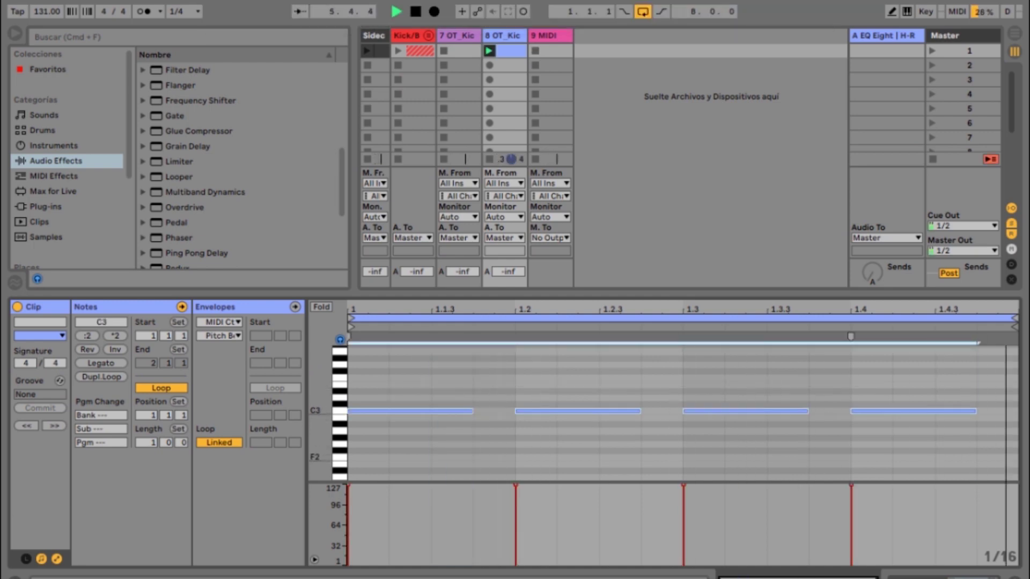
- Add four one-sixteenth F2 notes between the main kicks, with velocity about 55
left_click_drag(474, 486, 473, 531)
key("Left")
key("Left")
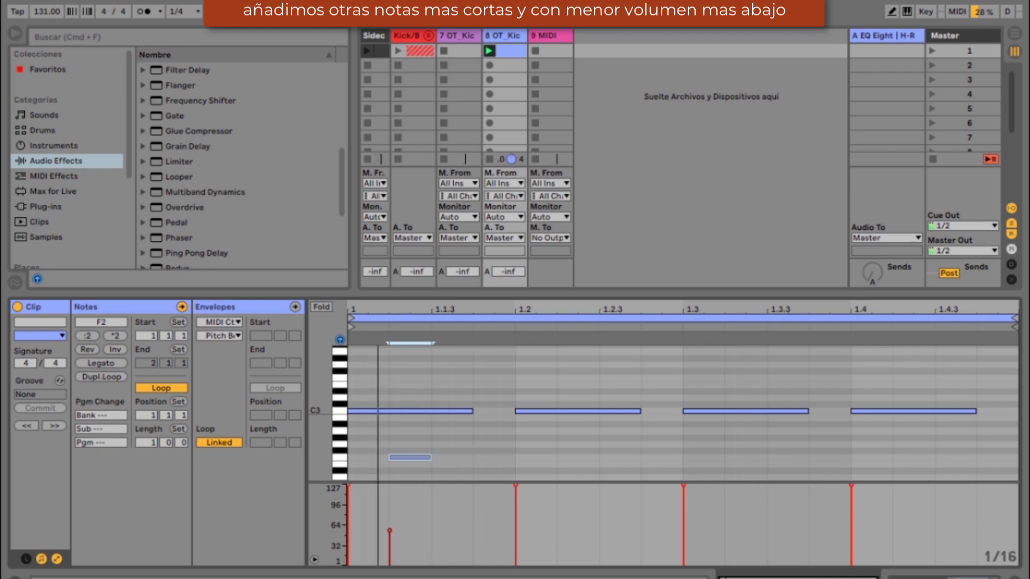
key("Right")
key("Right")
left_click_drag(493, 458, 914, 458)
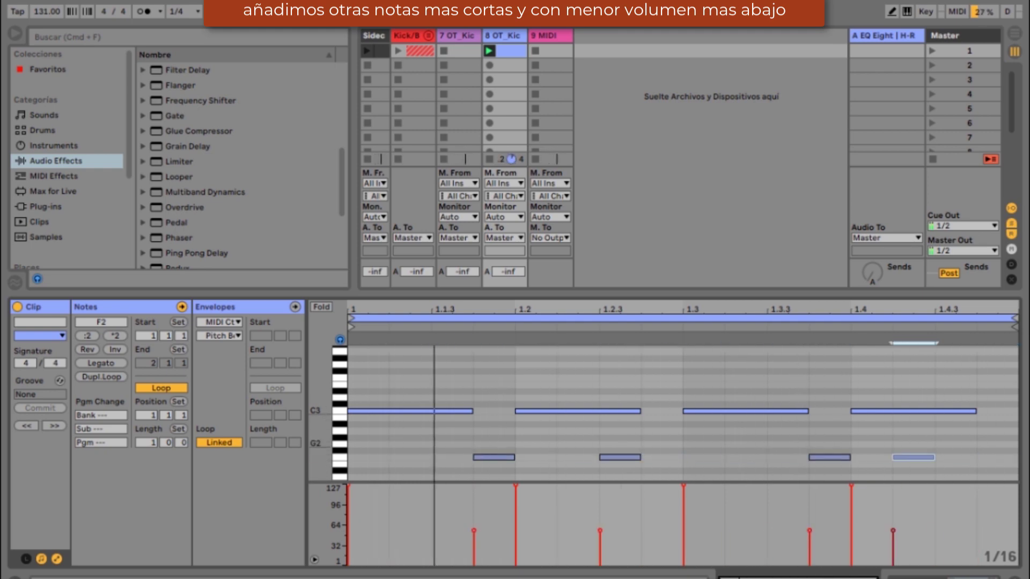
- Lower the velocity of all F2 notes to about 40 and move the last one to 1.4.3
left_click_drag(975, 472, 476, 447)
left_click_drag(474, 531, 474, 540)
left_click(913, 458)
left_click_drag(914, 458, 955, 460)
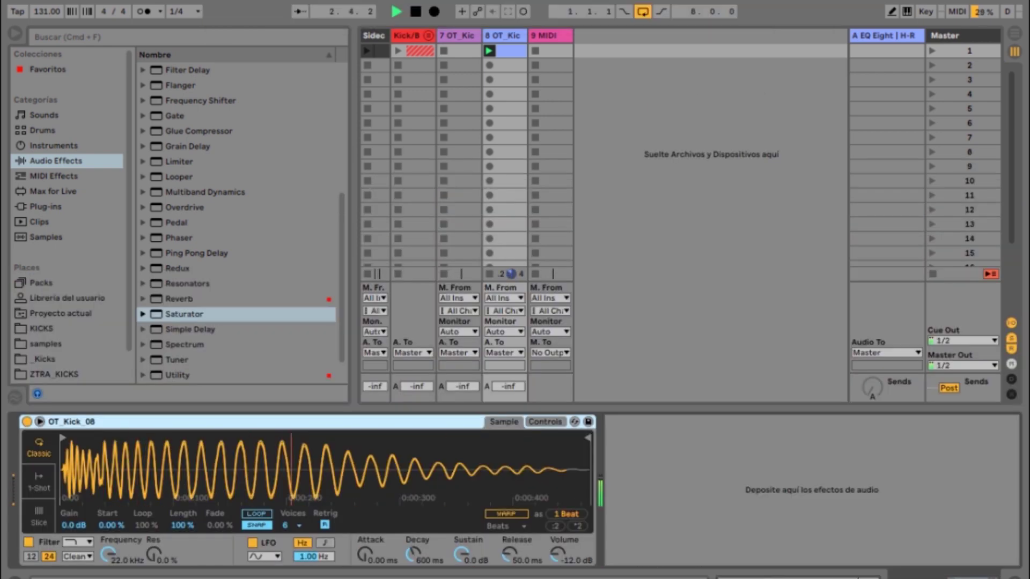
- Stop playback and add an EQ Eight to track 8
key("space")
left_click(182, 192)
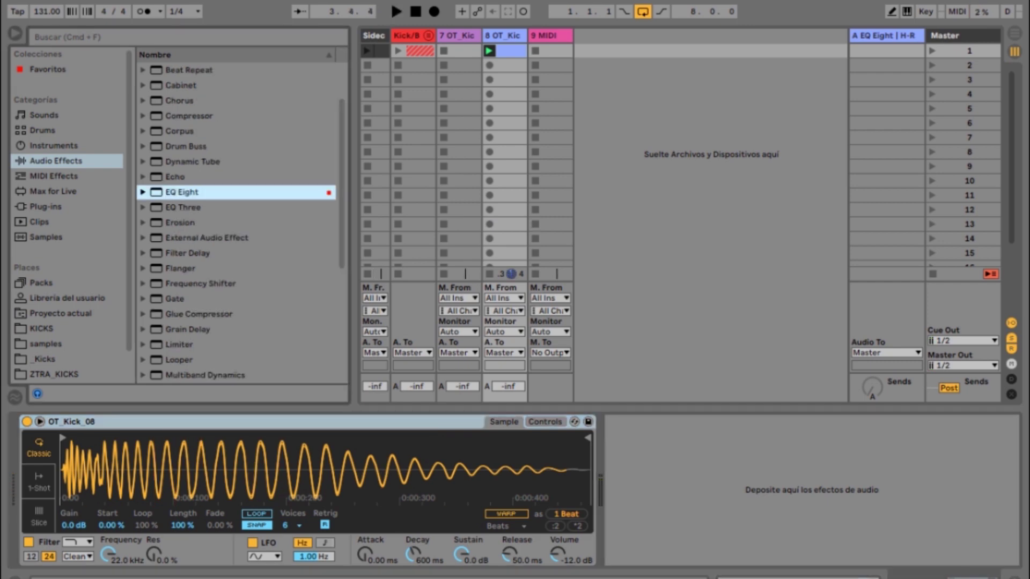
key("Return")
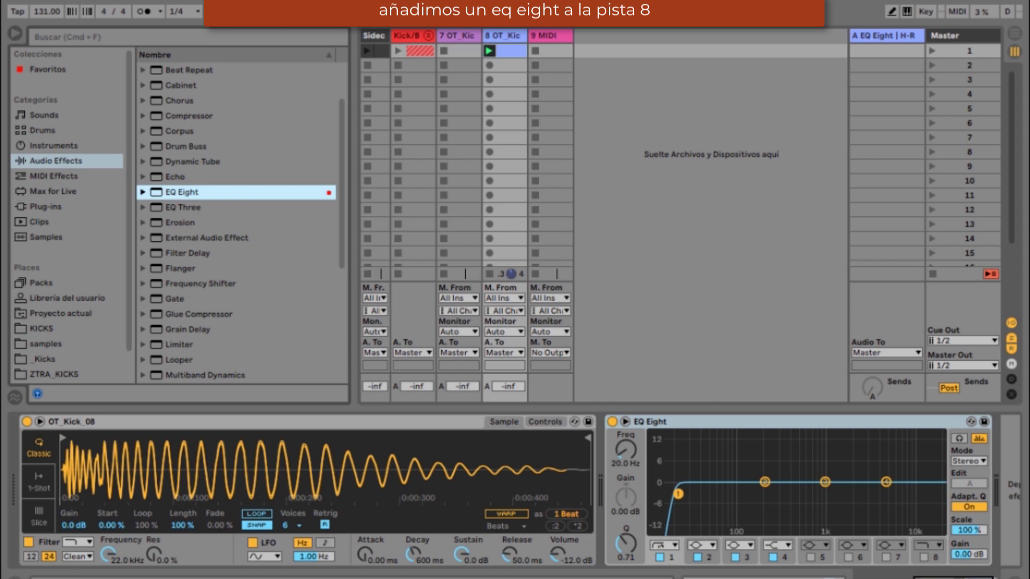
- Set EQ Eight band 2 to a high cut at about 1.58 kHz with Q 0.78, and disable bands 3 and 4
left_click(702, 546)
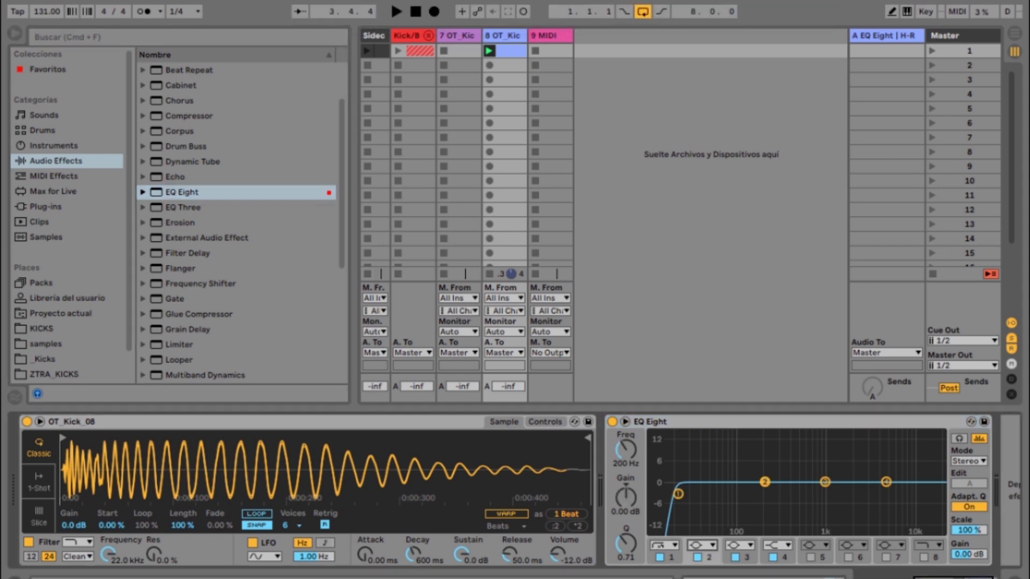
key("Down")
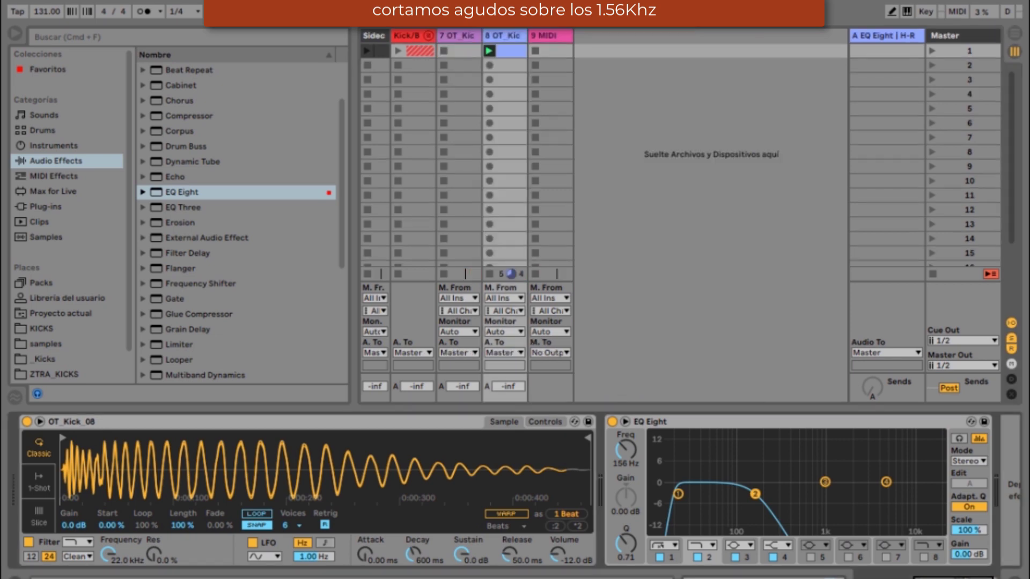
key("space")
left_click_drag(755, 494, 842, 491)
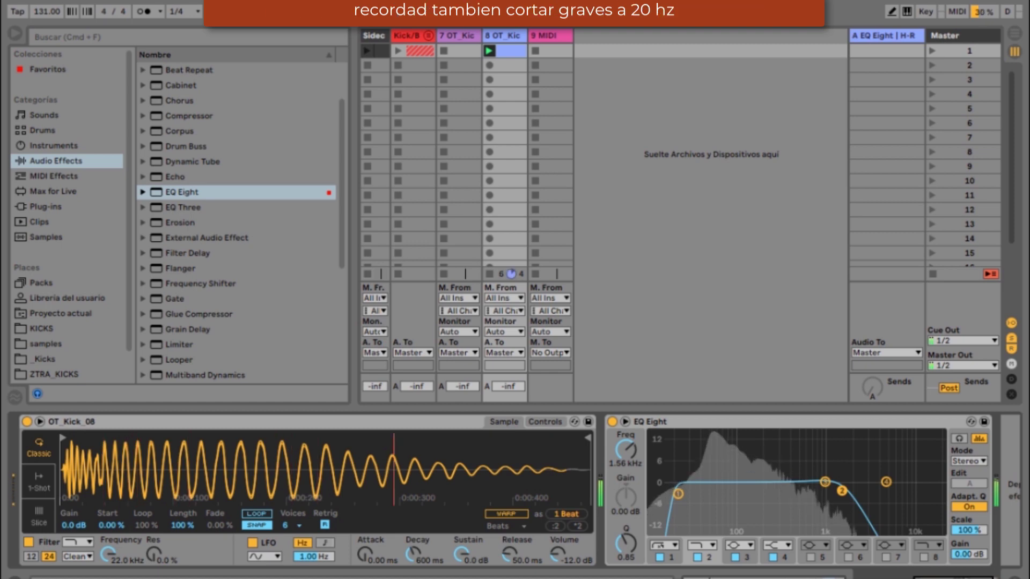
left_click(736, 558)
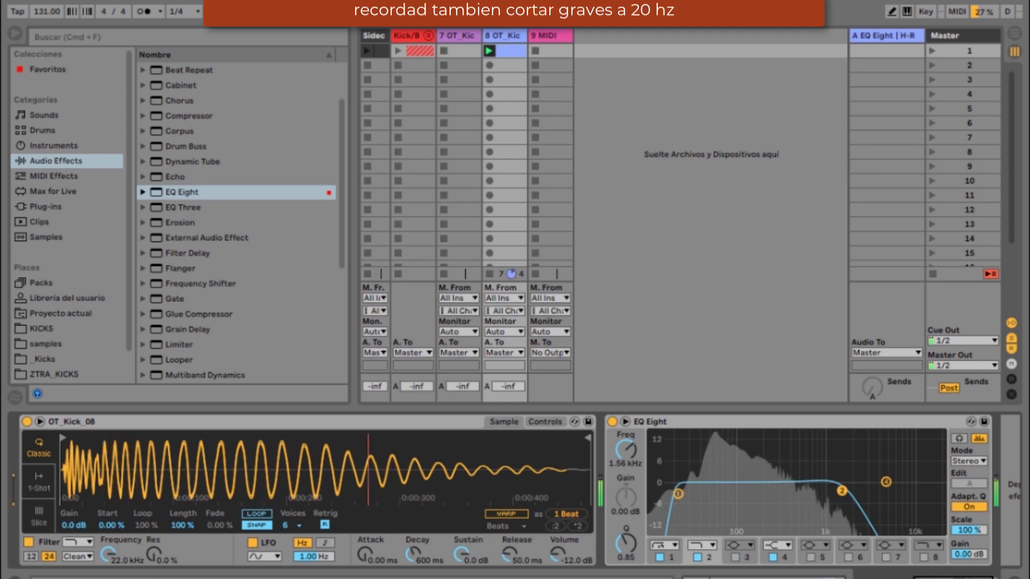
left_click(773, 558)
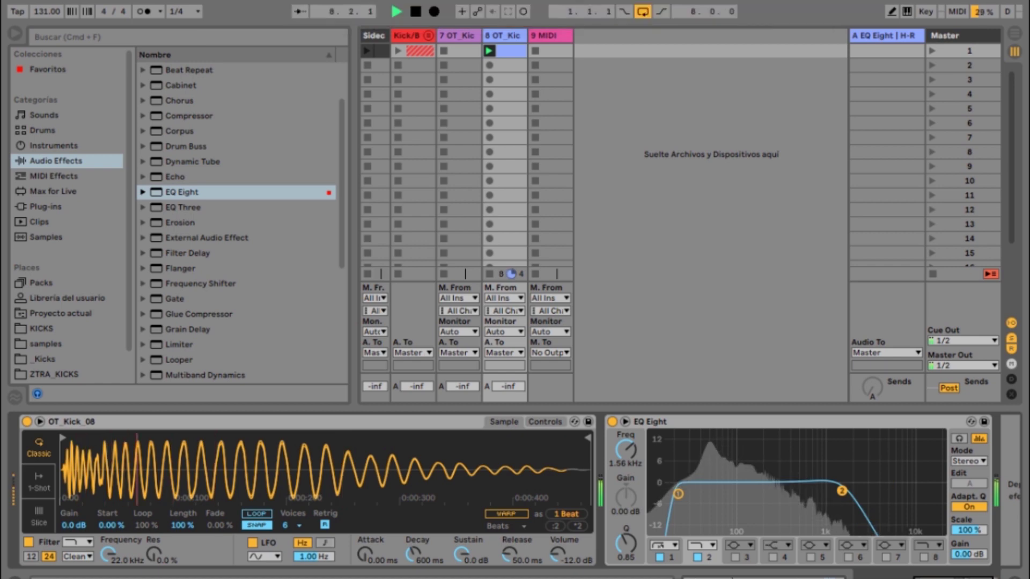
left_click_drag(842, 491, 843, 492)
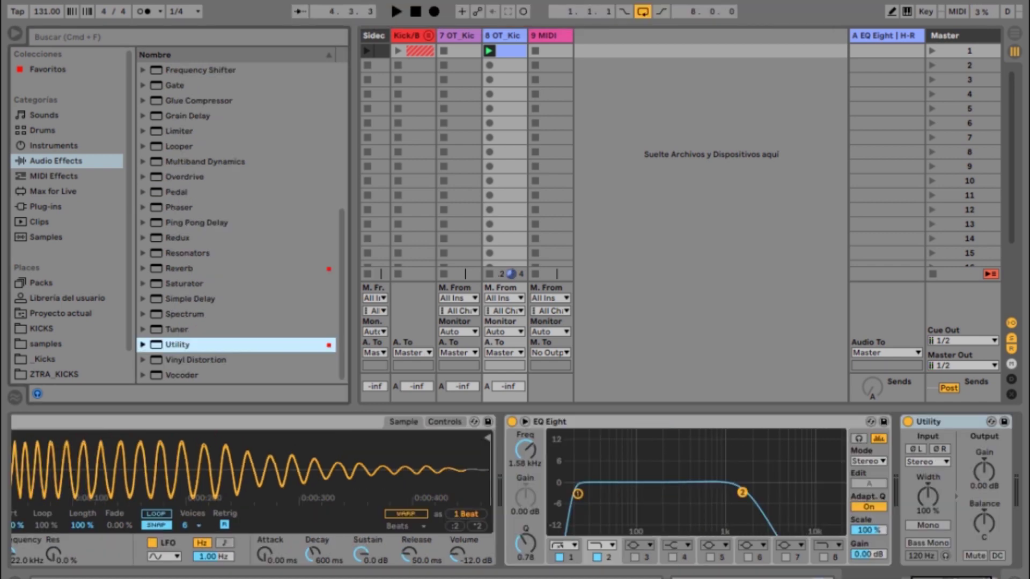
- Enable Bass Mono at 120 Hz on the Utility after the EQ Eight
left_click(928, 544)
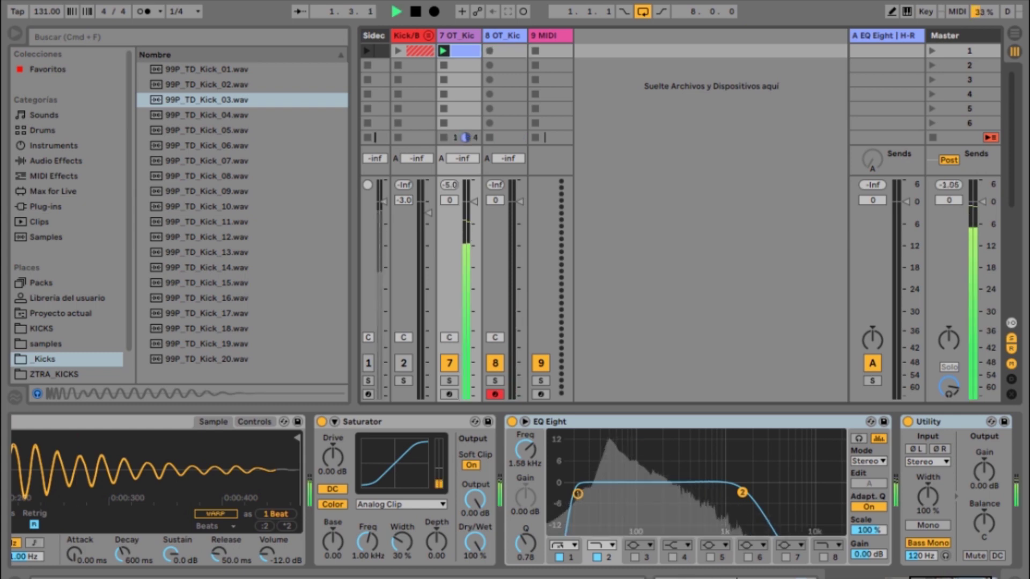
- Replace track 8's sample with 99P_TD_Kick_03.wav and copy track 7's clip into track 8's first slot
left_click(503, 36)
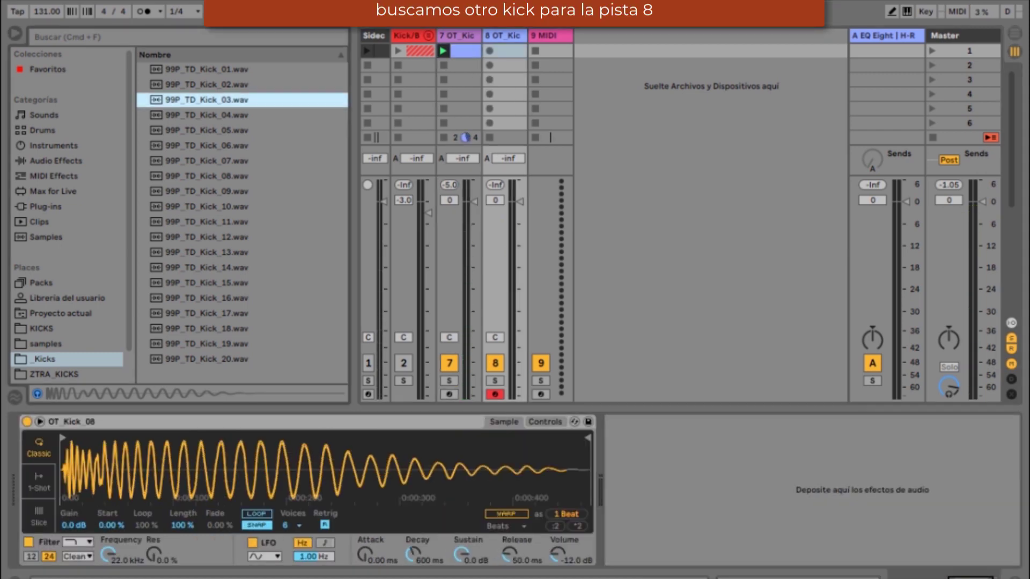
left_click_drag(206, 100, 316, 468)
left_click_drag(465, 51, 511, 51)
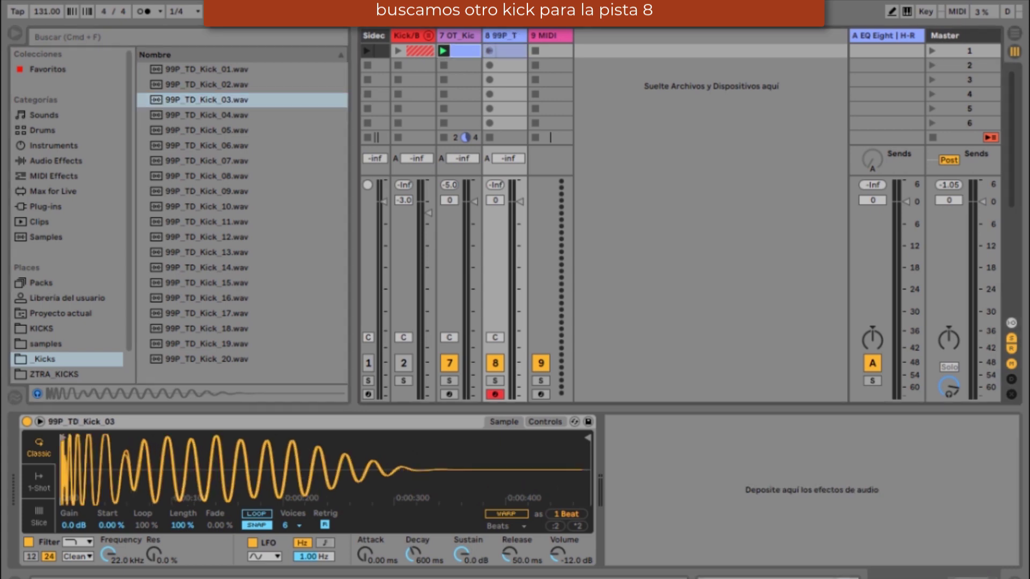
- Play track 8's clip in solo and delete its off-beat F2 notes
left_click(495, 381)
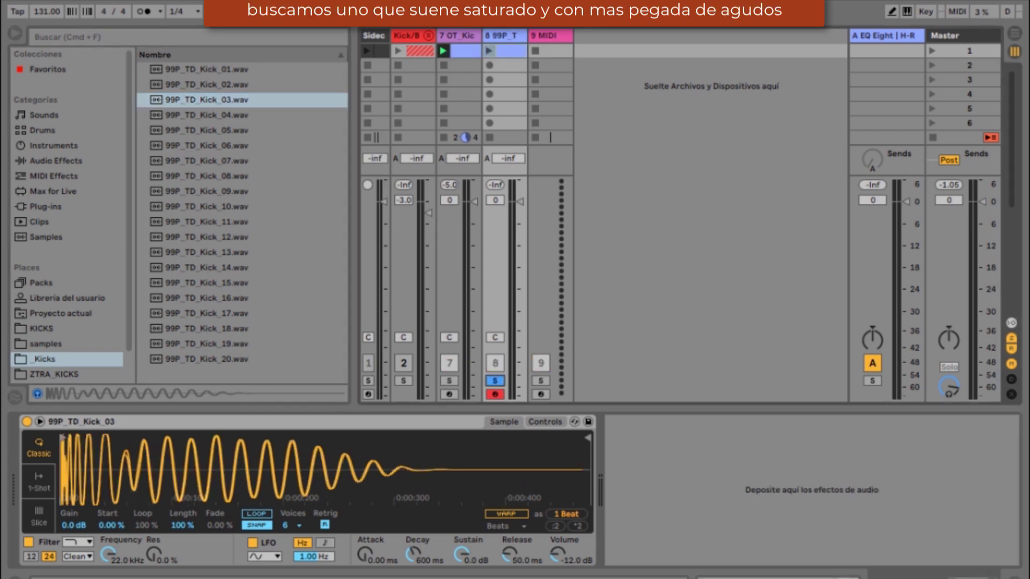
left_click(489, 50)
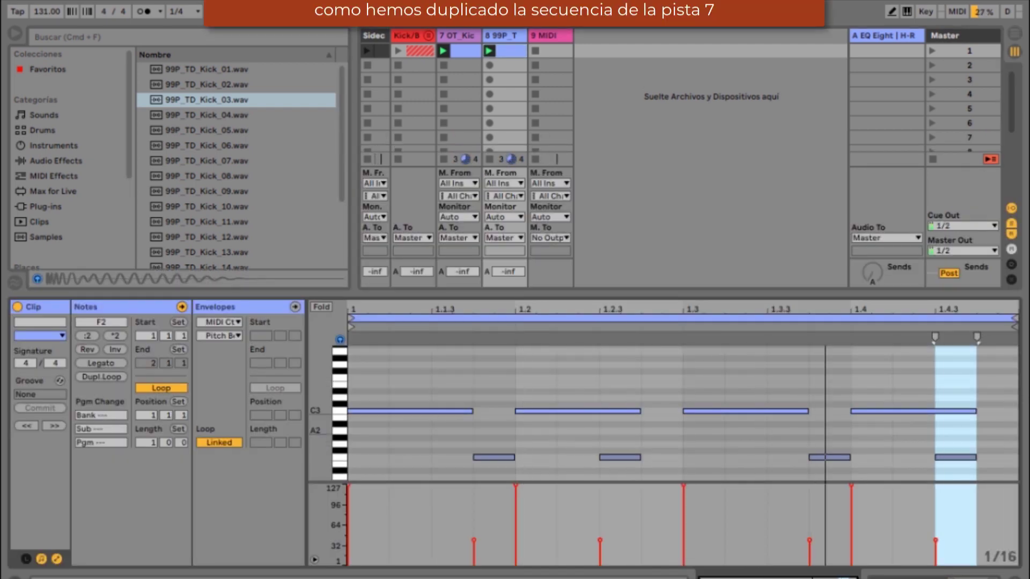
left_click_drag(456, 446, 979, 465)
key("Delete")
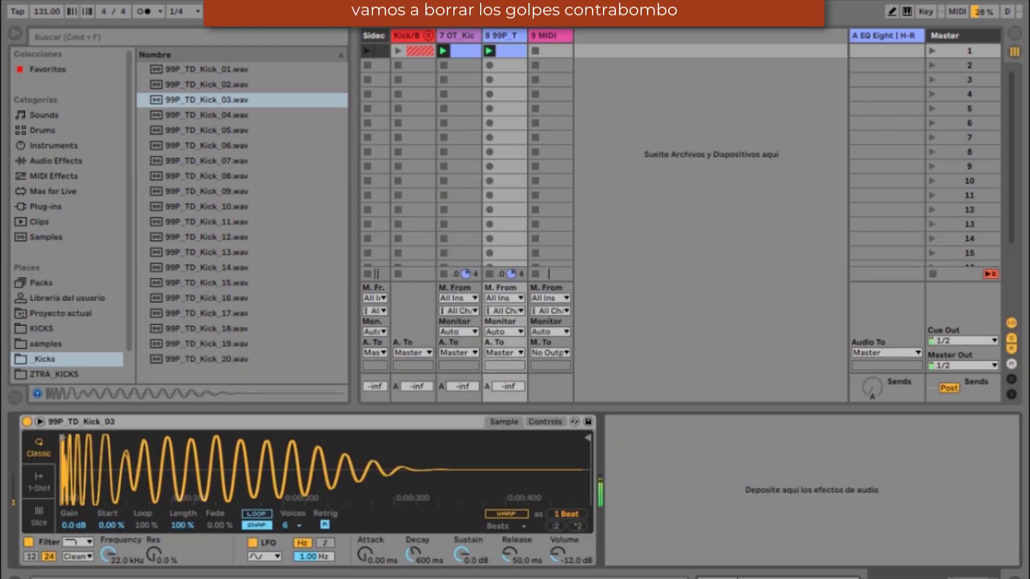
- Shorten the 99P_TD_Kick_03 sample to about its first 0.1 s and set Sustain to -26 dB
mouse_move(588, 437)
left_mouse_down()
mouse_move(174, 438)
mouse_move(185, 438)
left_mouse_up()
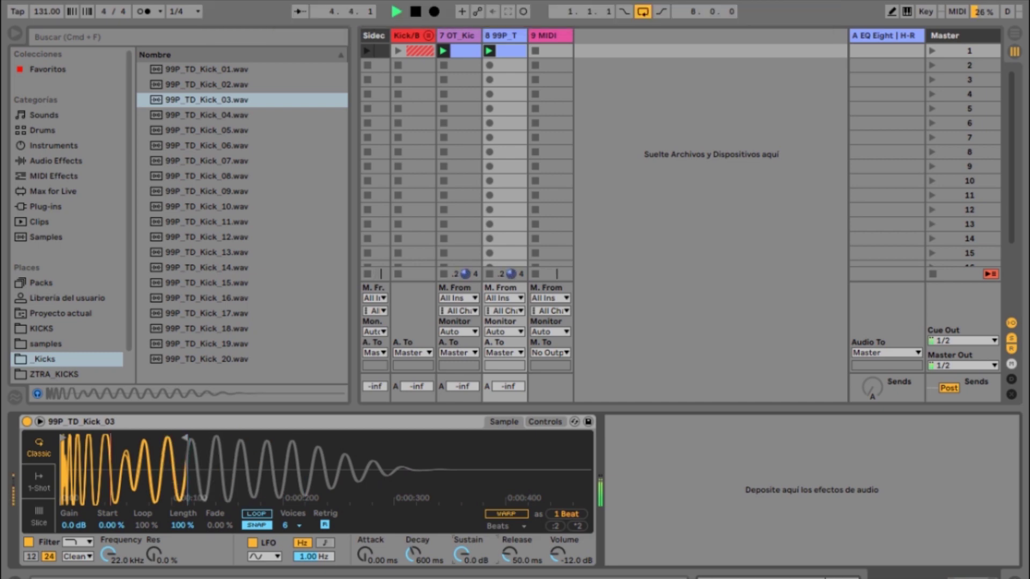
mouse_move(461, 553)
left_mouse_down()
mouse_move(462, 576)
mouse_move(462, 552)
left_mouse_up()
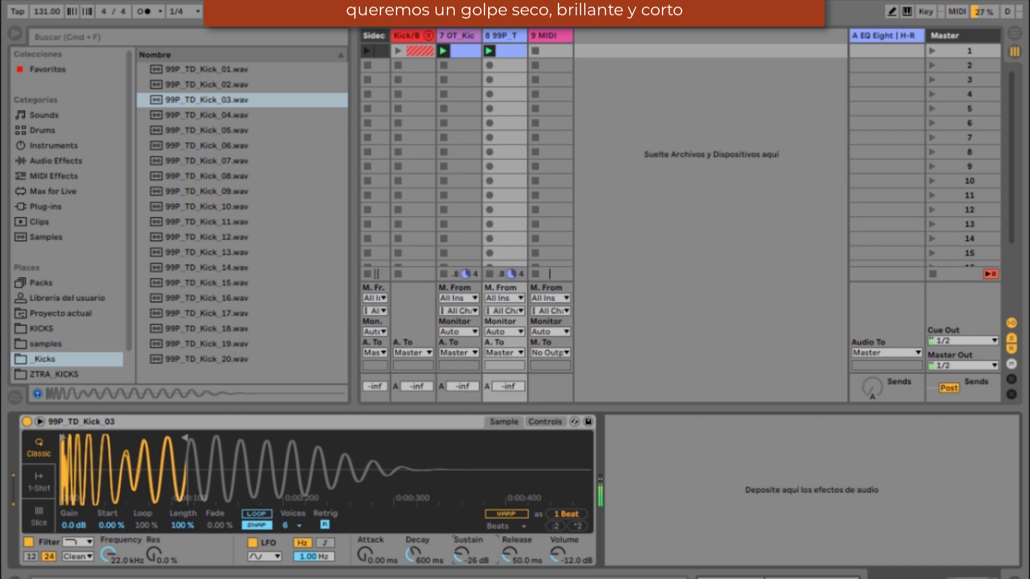
key("space")
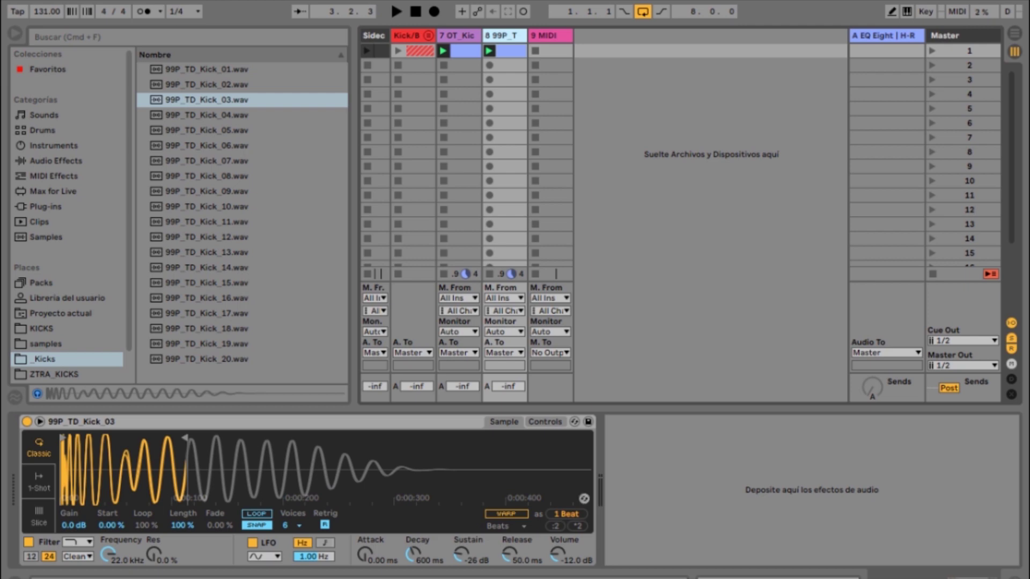
- Switch the 99P_TD_Kick_03 sampler to 1-Shot mode and set Fade Out to 59.3 ms during playback
key("space")
left_click(39, 482)
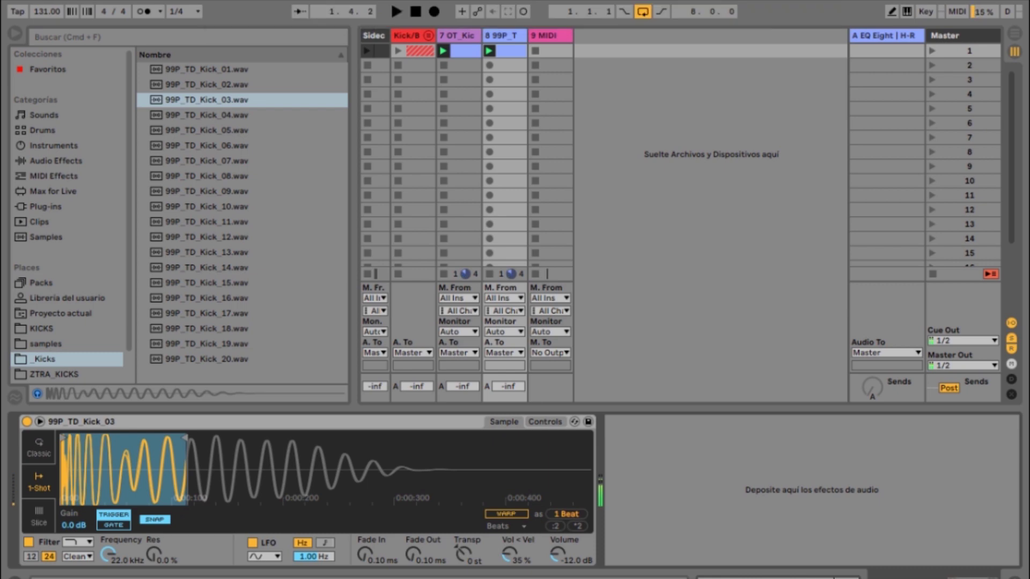
left_click_drag(413, 555, 413, 528)
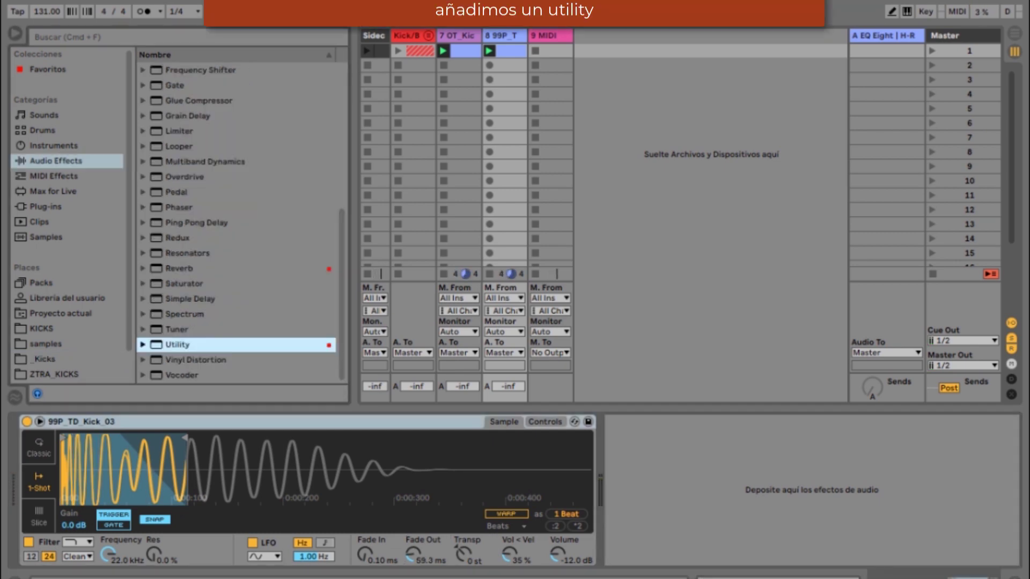
- Add a Utility to track 8 and enable its Bass Mono at 120 Hz
key("Return")
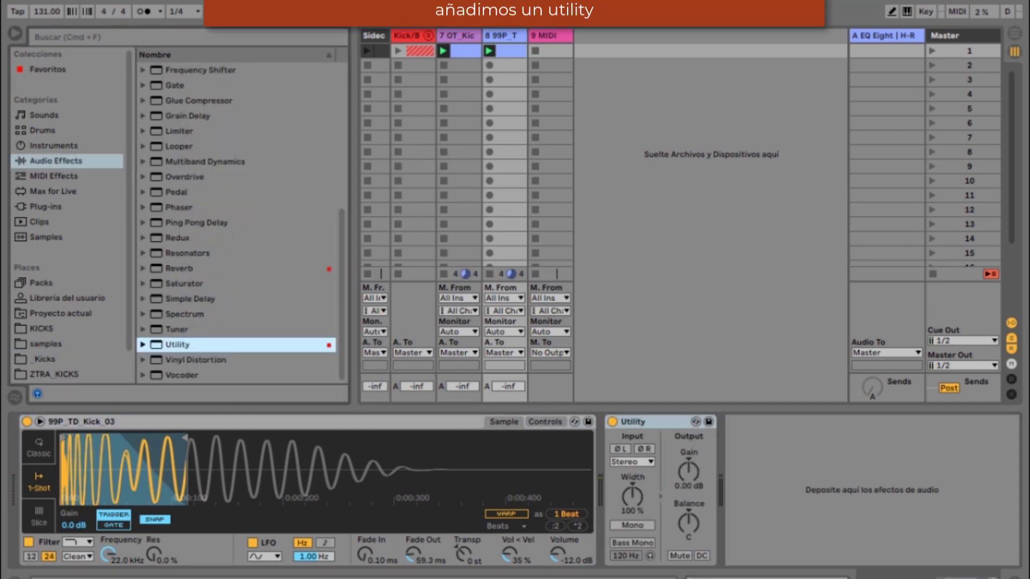
left_click(632, 543)
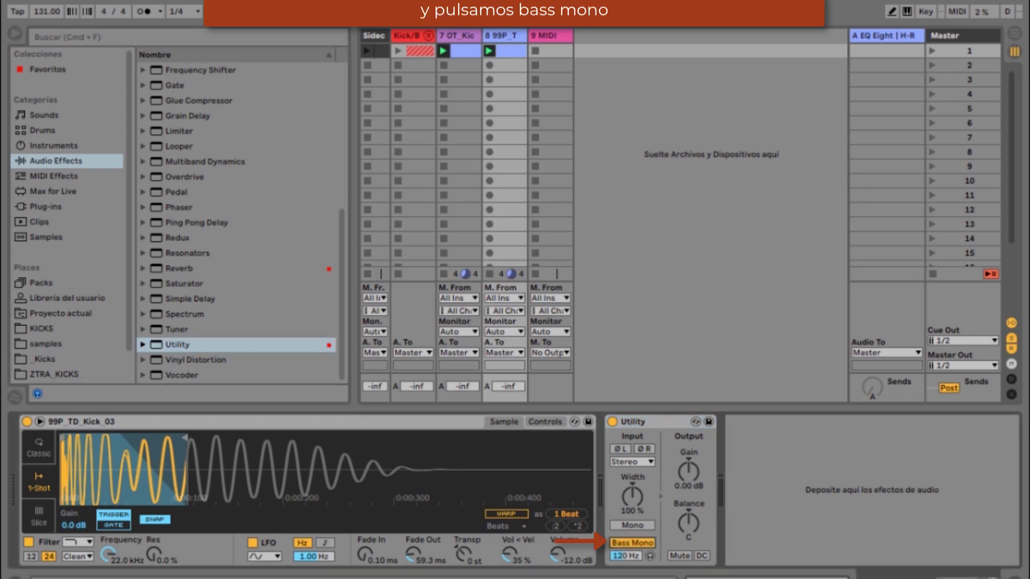
- Copy the Saturator from track 7 to track 8, placing it after the Utility
left_click(457, 36)
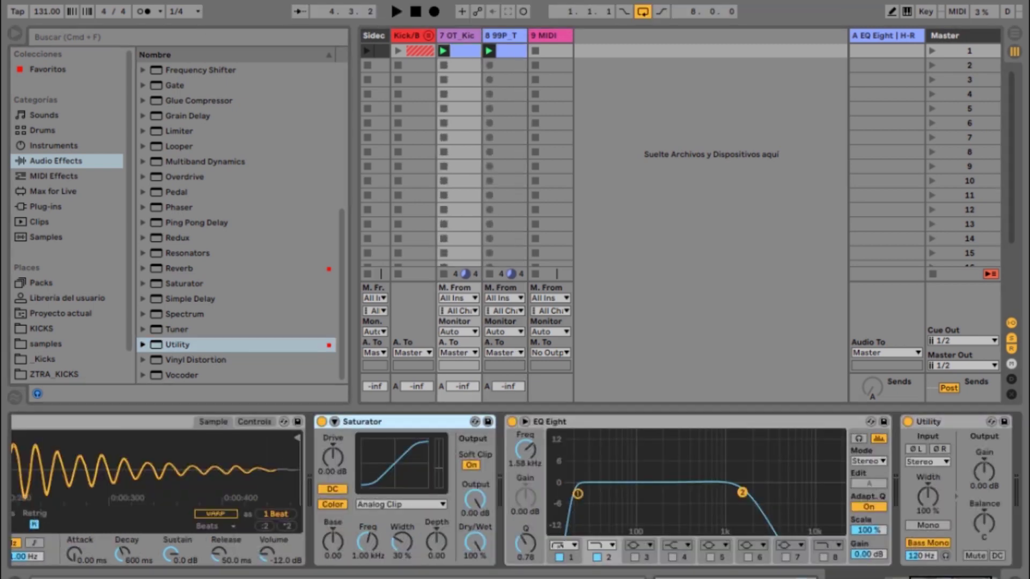
left_click(502, 36)
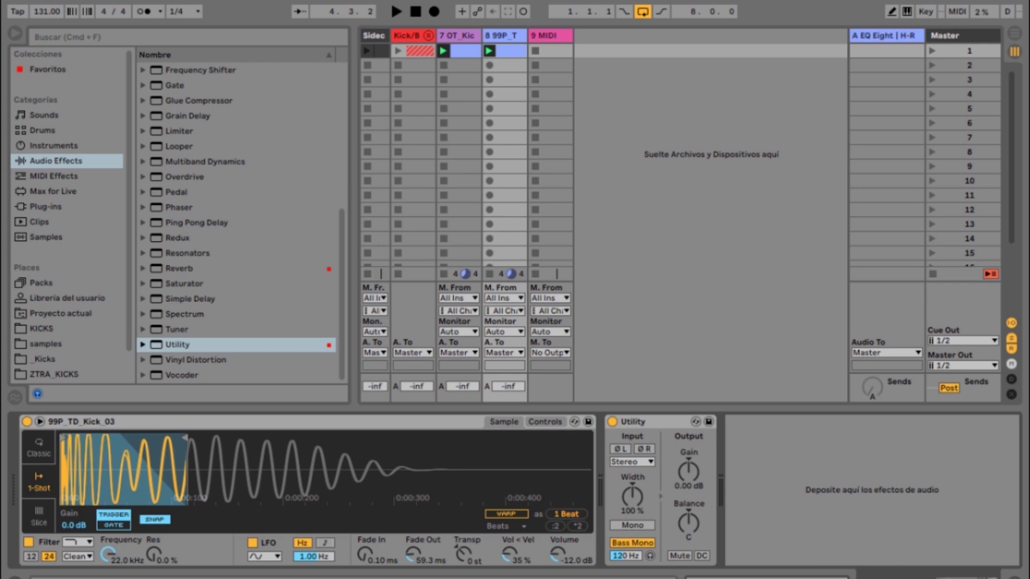
key("super+v")
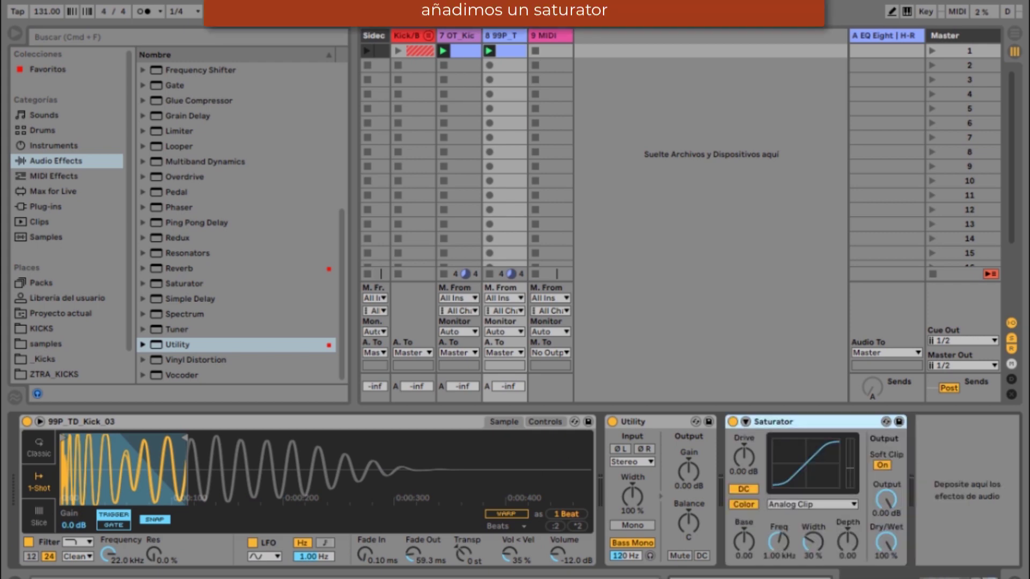
- Set the Drive of track 8's Saturator to 5.71 dB during playback
left_click_drag(744, 456, 743, 448)
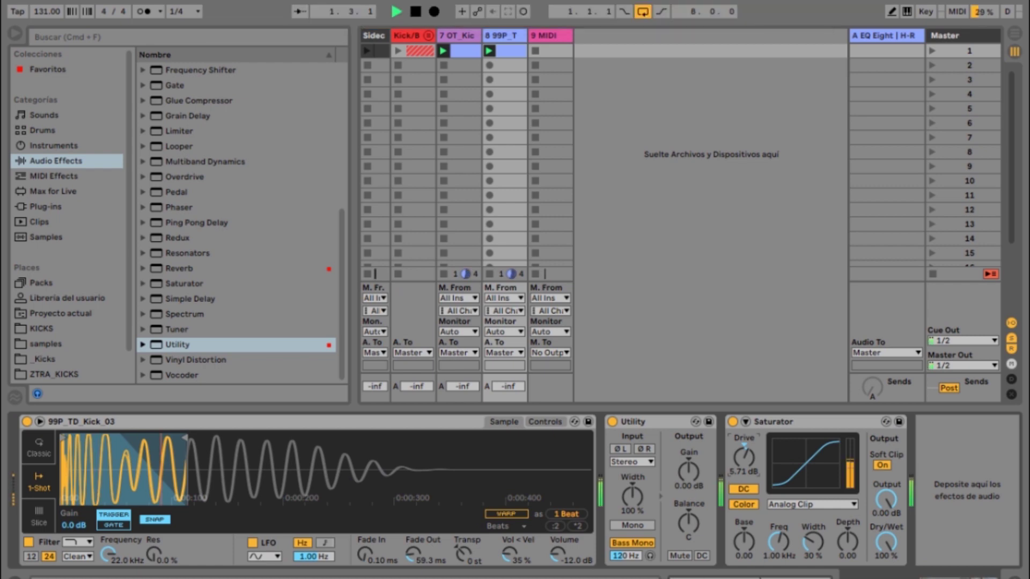
key("space")
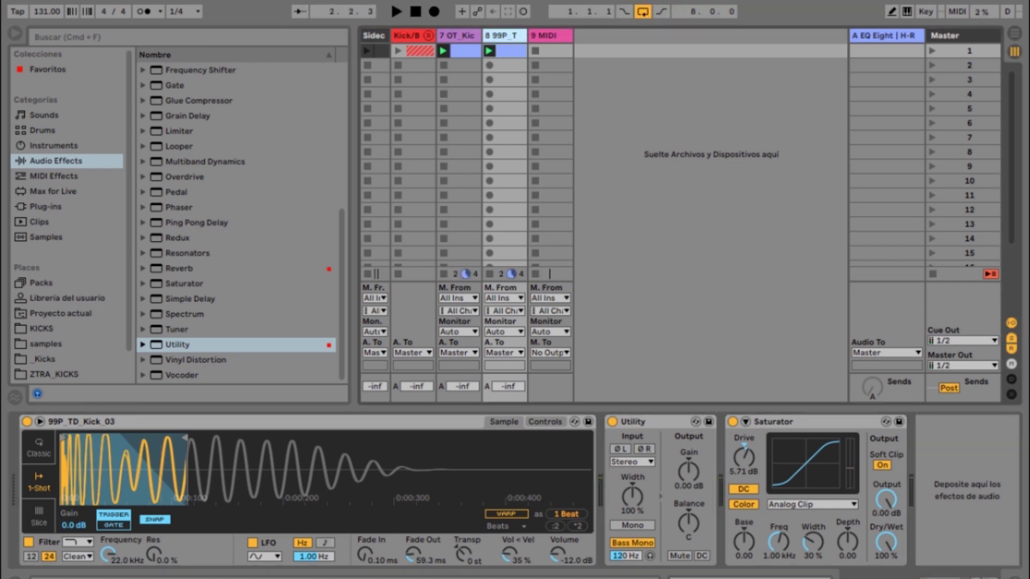
- Add an EQ Eight after track 8's Saturator and set band 1 as a low cut at 228 Hz
scroll(236, 220, "up", 6)
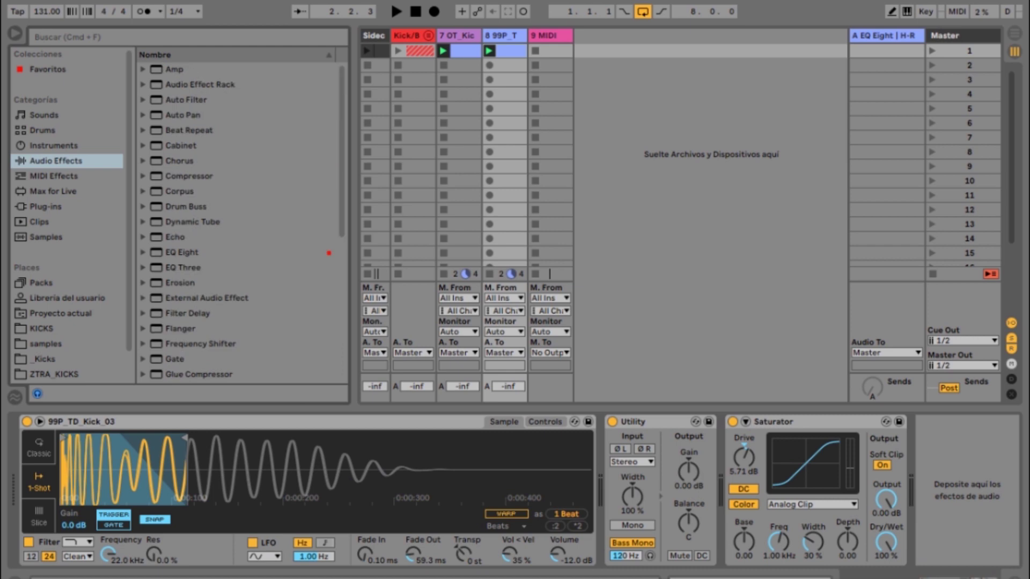
double_click(182, 253)
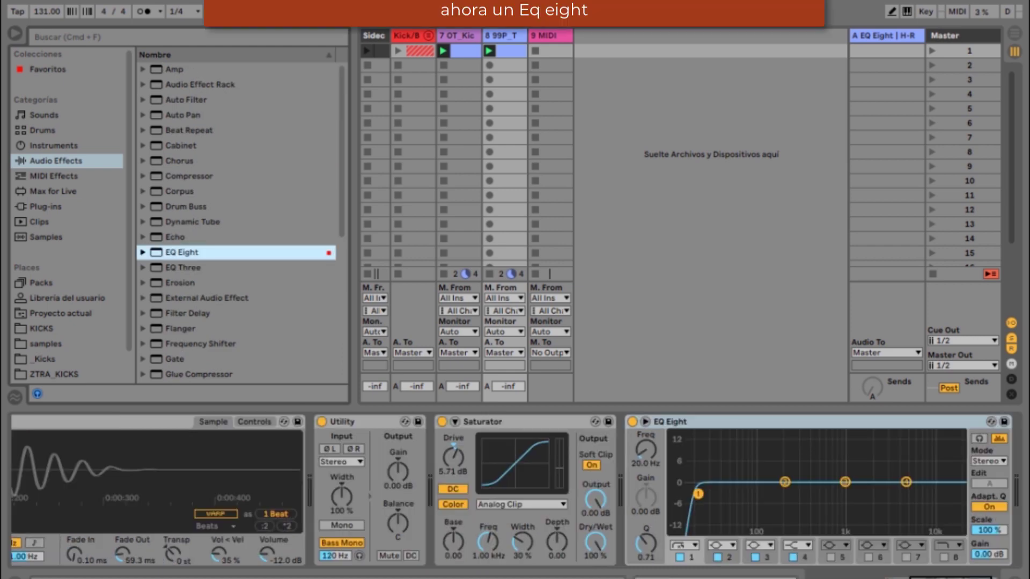
left_click(684, 545)
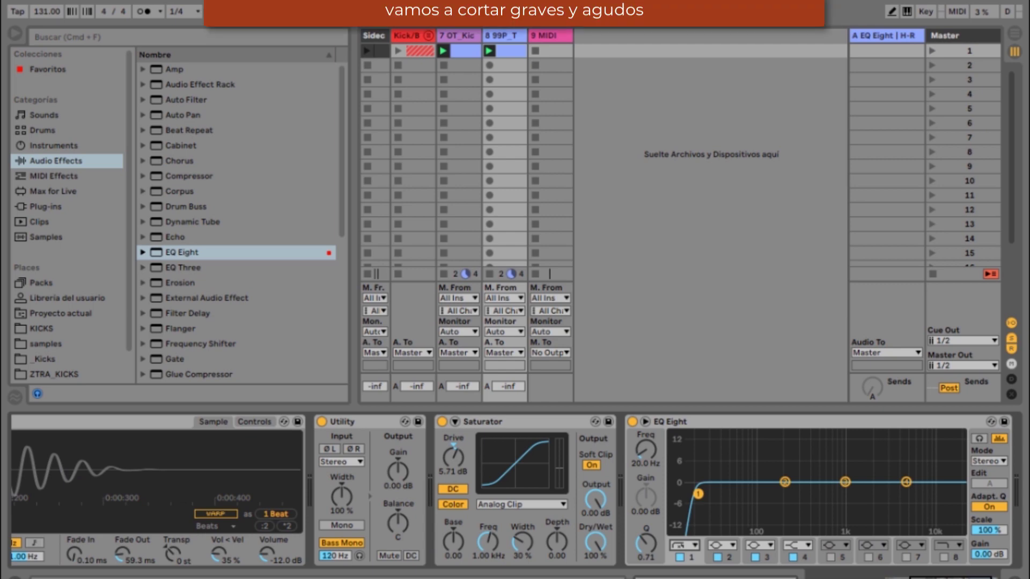
left_click(684, 537)
left_click_drag(646, 450, 646, 407)
key("space")
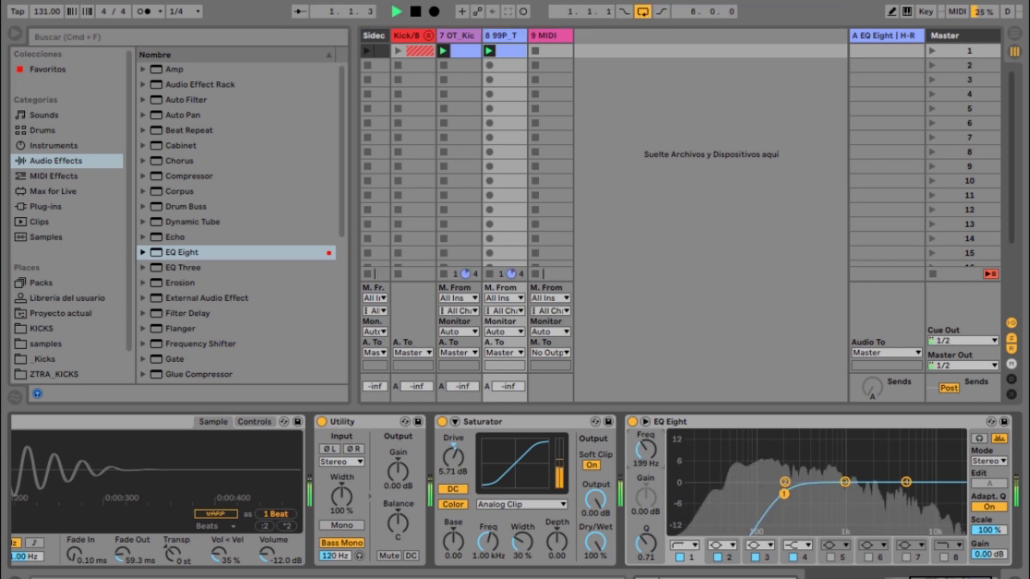
left_click_drag(646, 450, 646, 450)
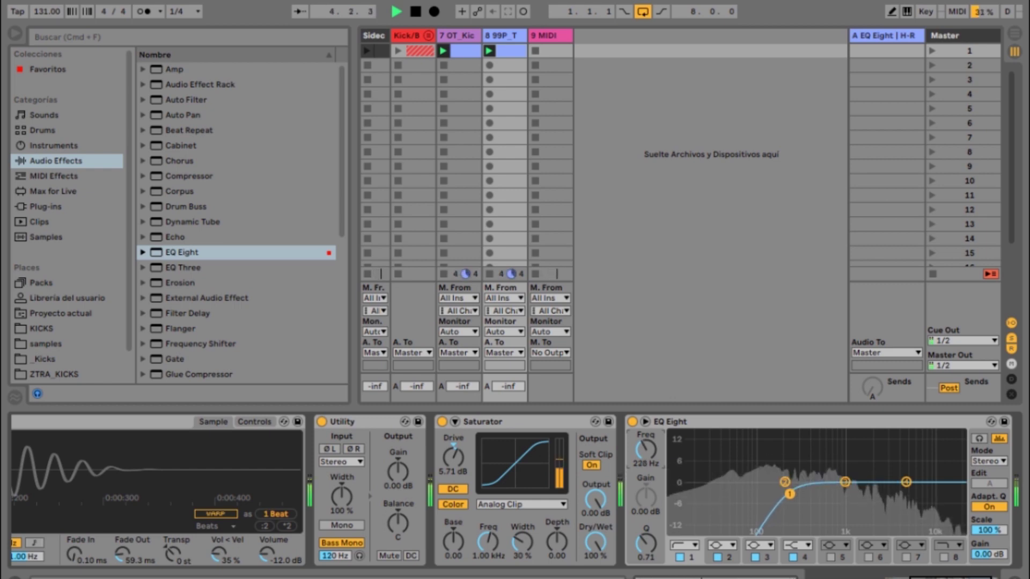
key("space")
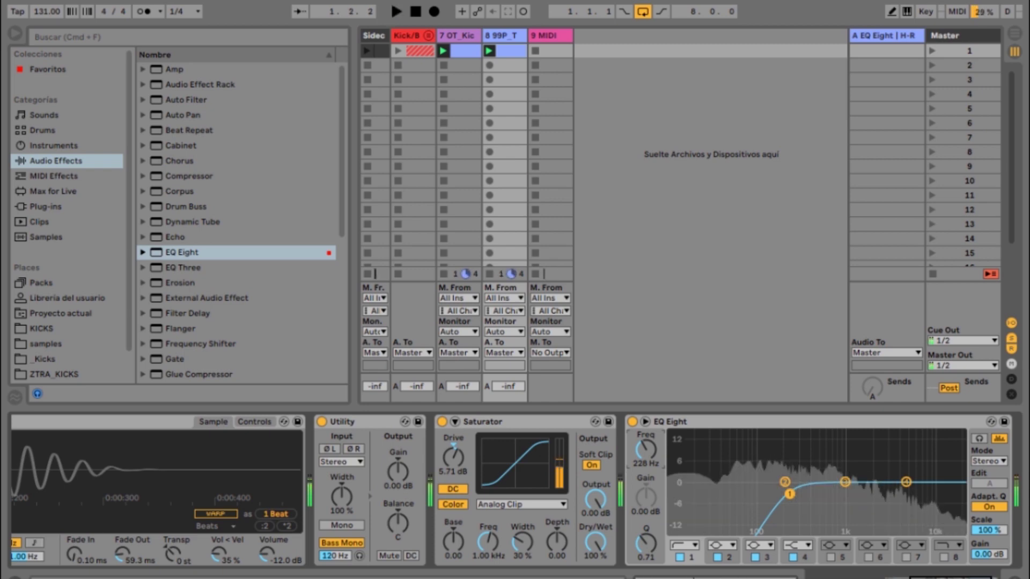
- Turn off bands 2 and 3 of track 8's EQ Eight and set band 4 as a high cut at 1.15 kHz
left_click(718, 557)
left_click(755, 558)
left_click(906, 482)
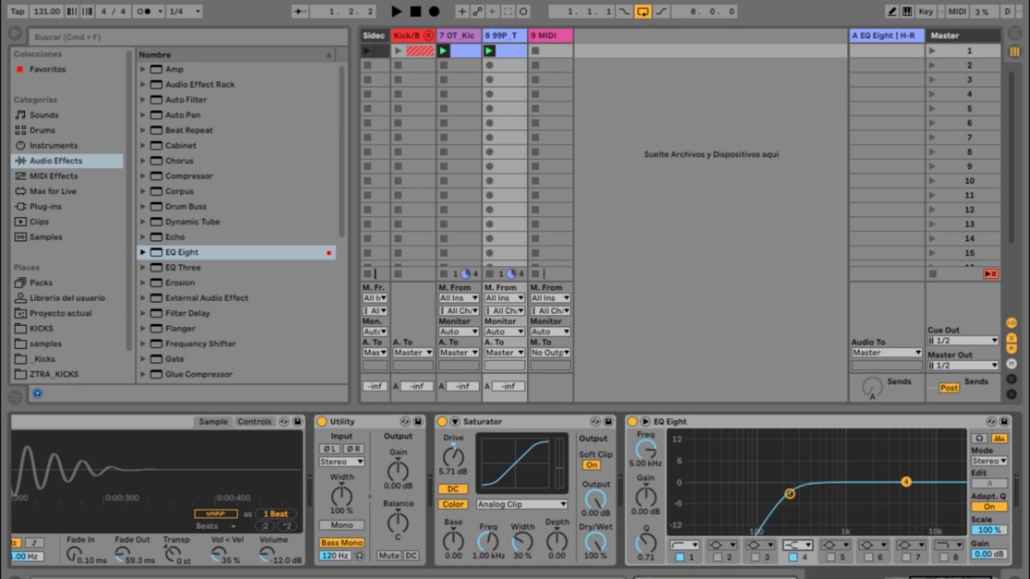
left_click(799, 546)
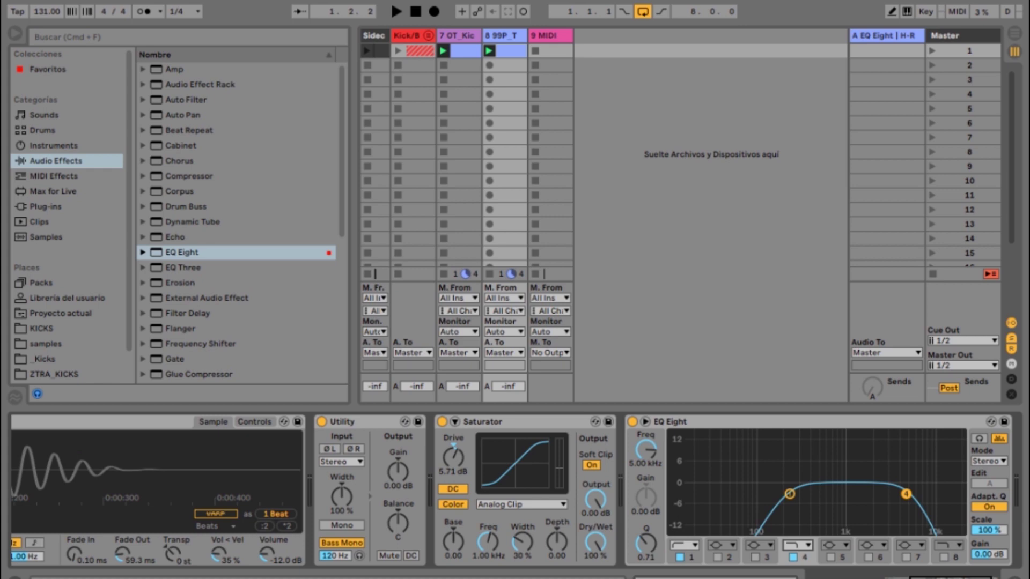
key("space")
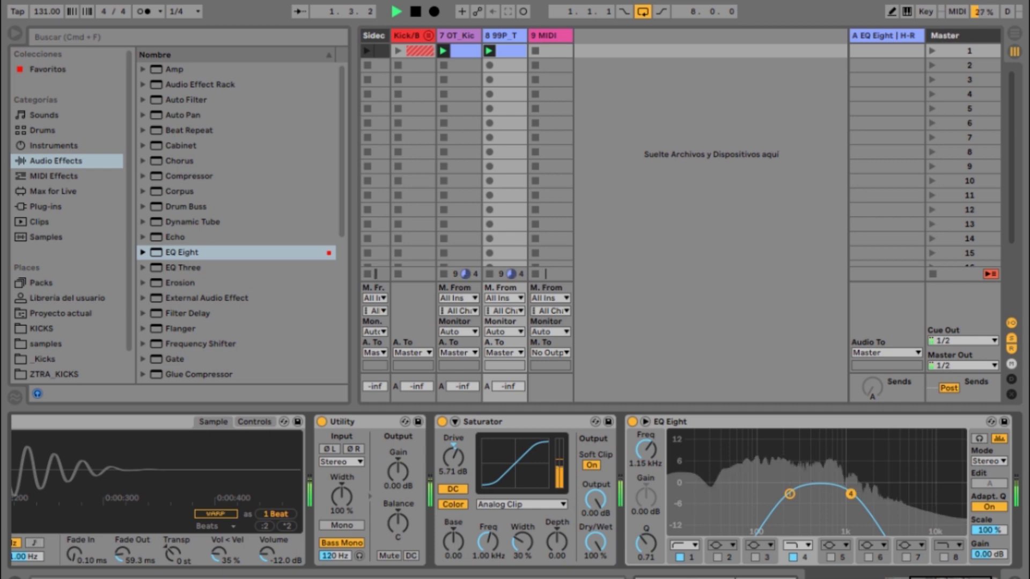
- Show the mixer and switch track 7's Utility to Mono while the track is temporarily soloed
key("super+alt+l")
key("s")
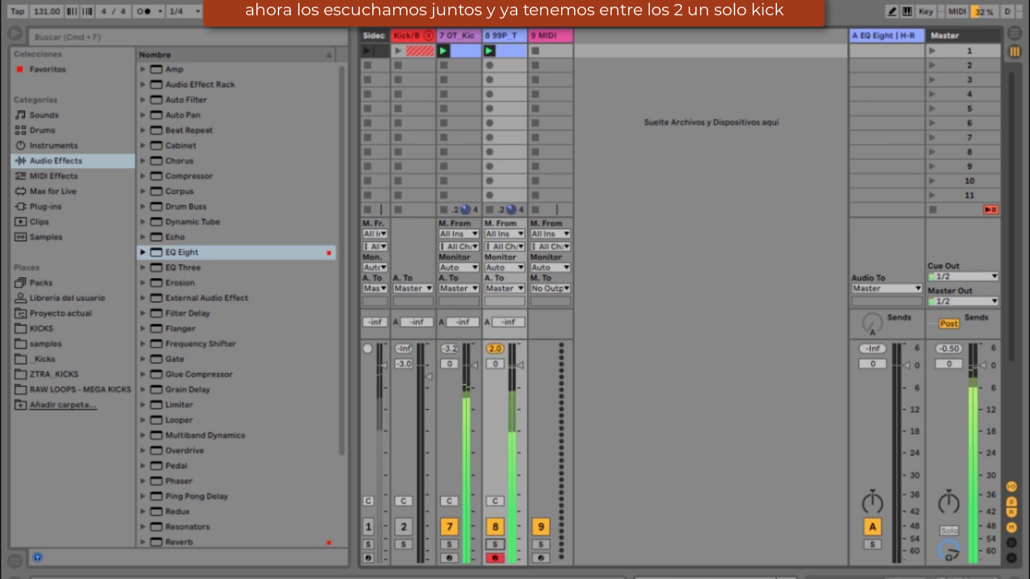
left_click(449, 544)
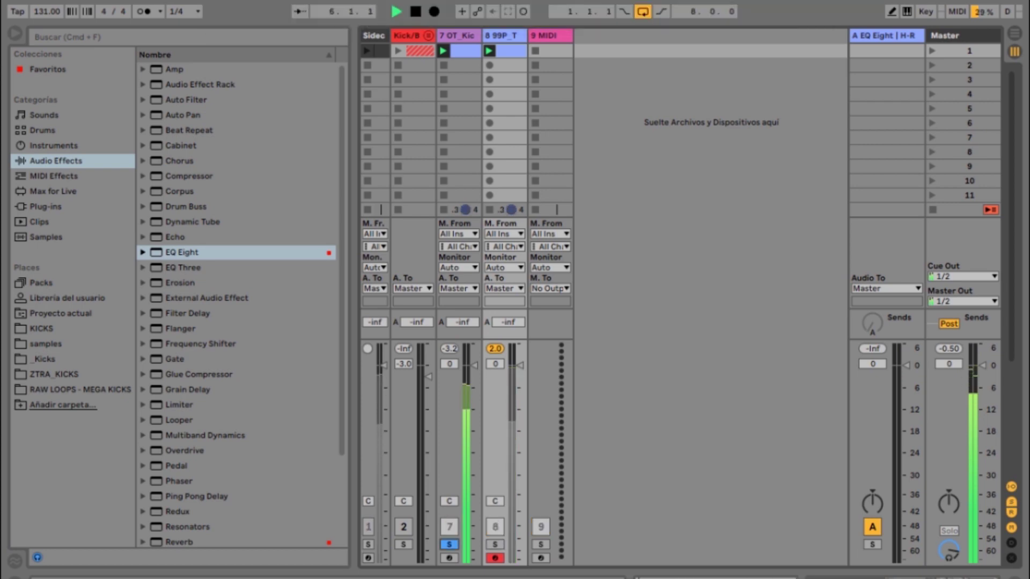
left_click(458, 36)
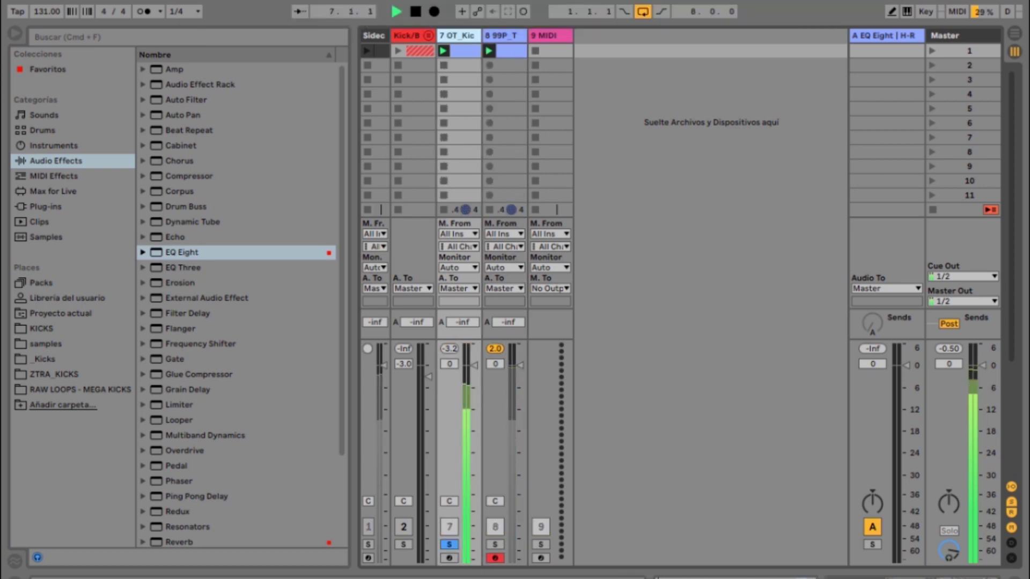
key("shift+Tab")
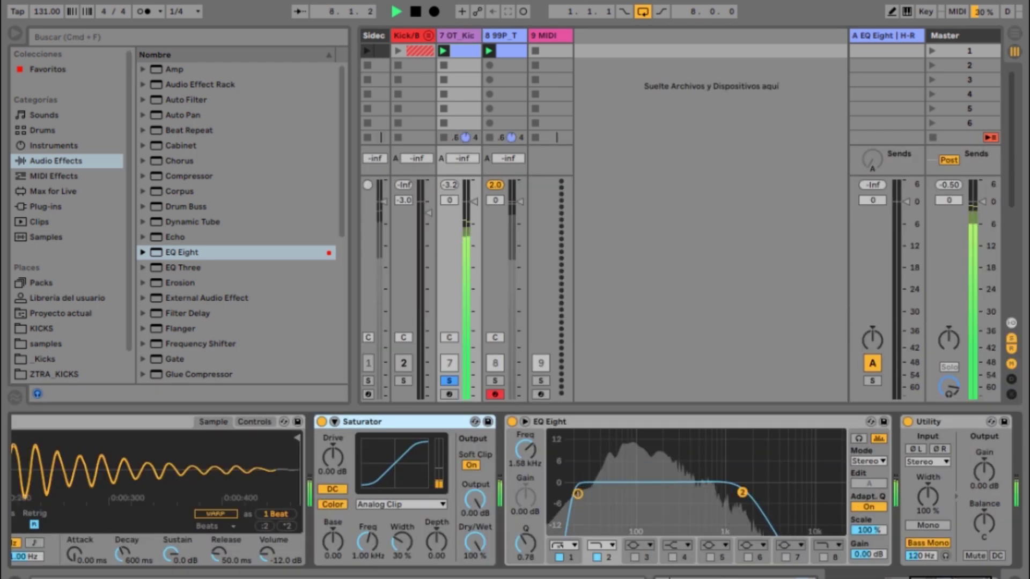
left_click(927, 526)
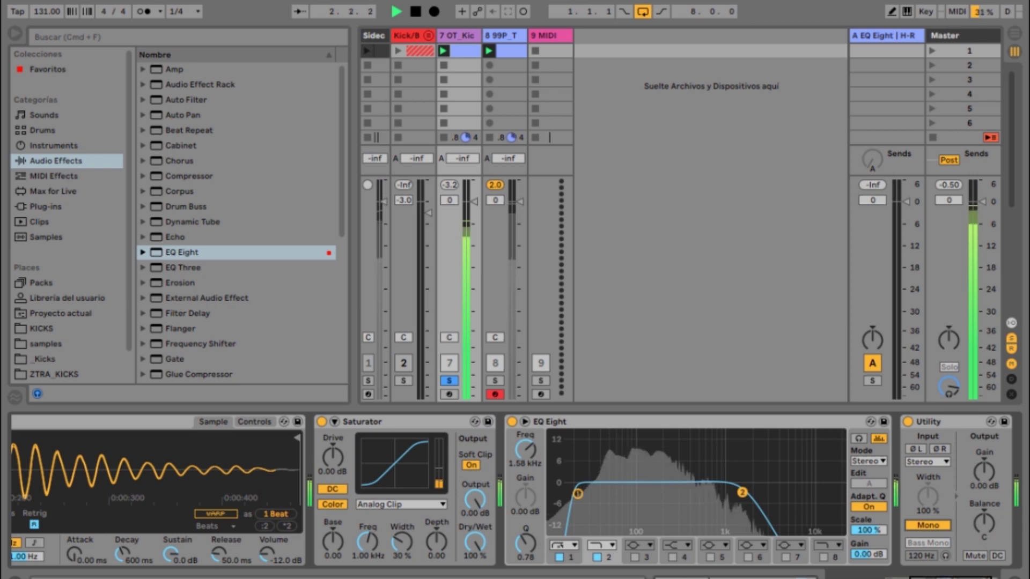
left_click(449, 381)
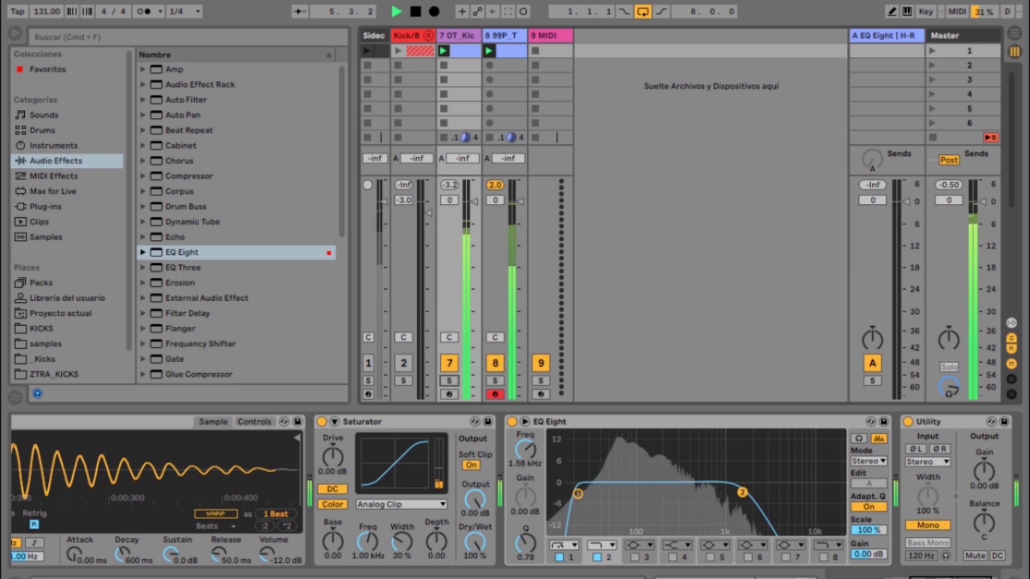
- Lower track 8's volume to -7.2 dB, briefly turning the track off and on to compare the mix
scroll(515, 488, "left", 5)
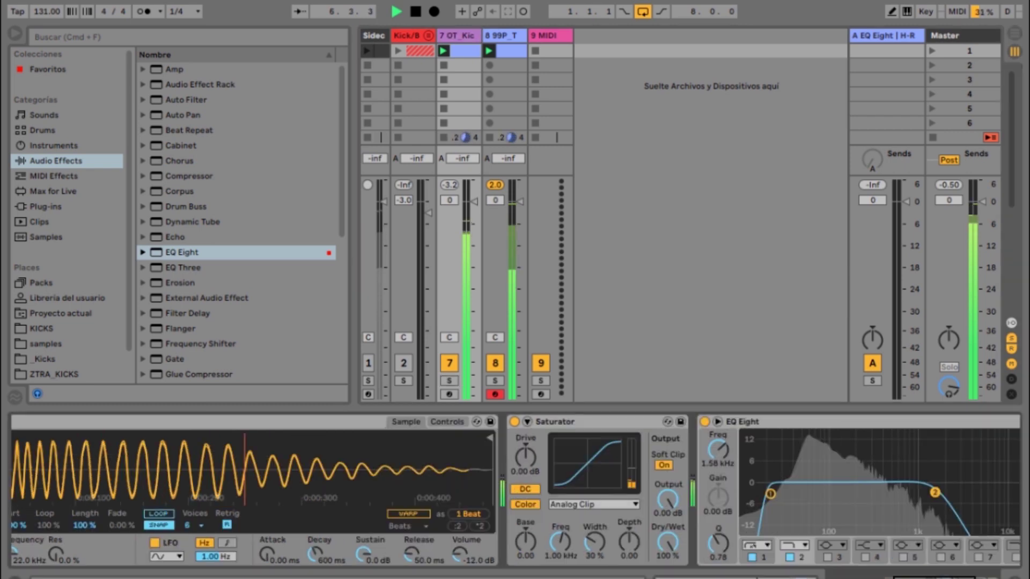
left_click(502, 36)
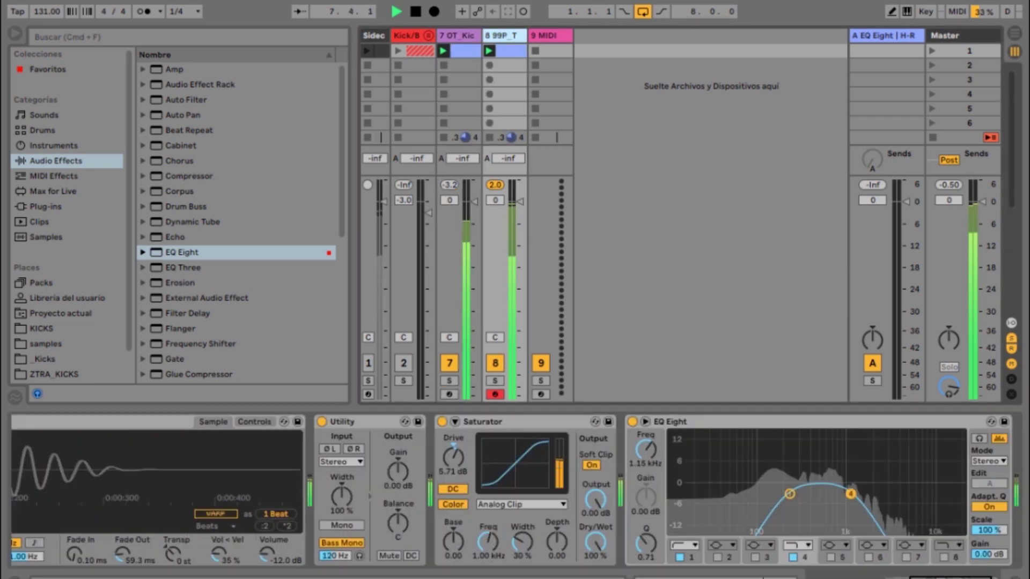
scroll(515, 488, "left", 5)
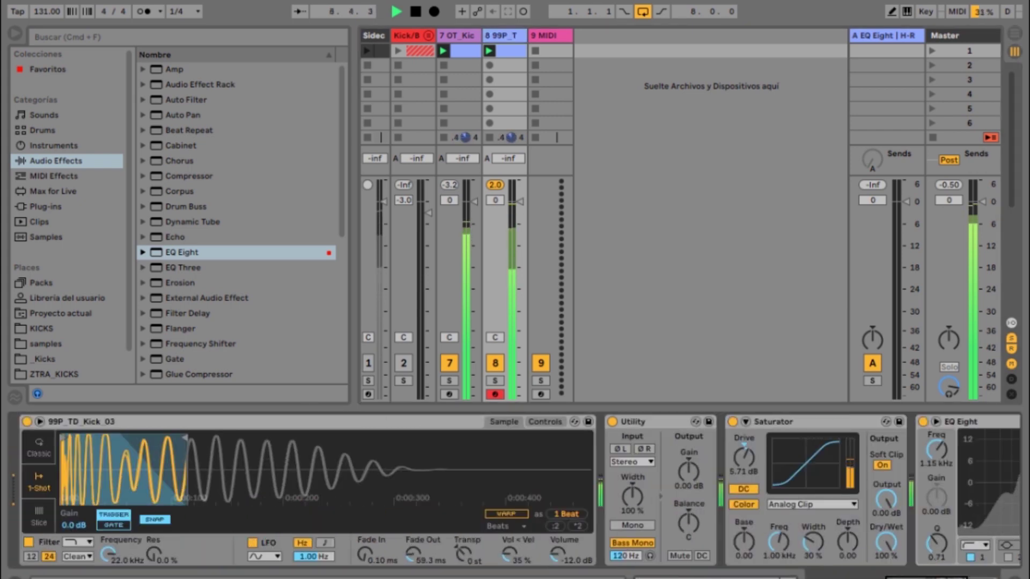
left_click_drag(520, 201, 520, 225)
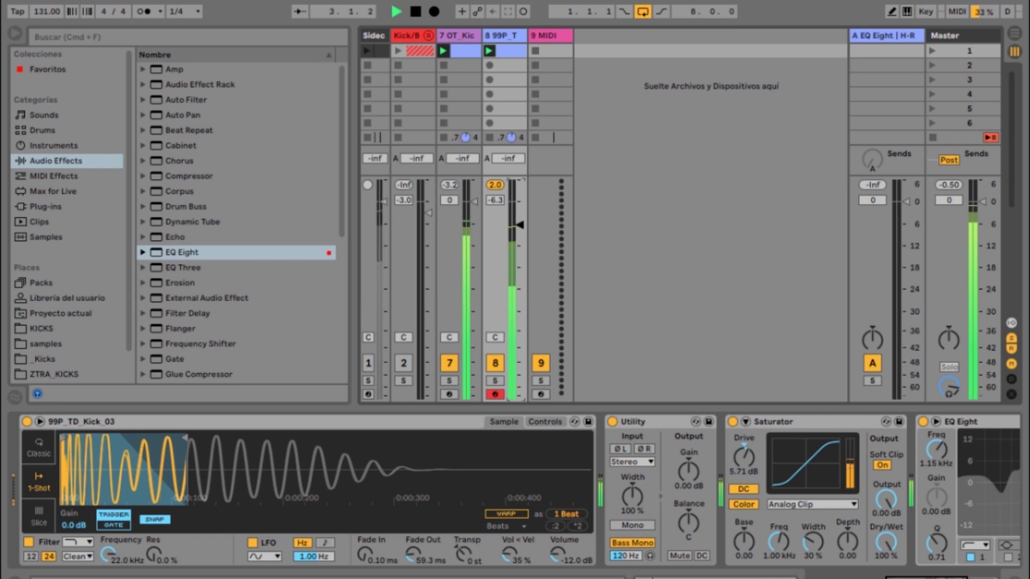
left_click(495, 363)
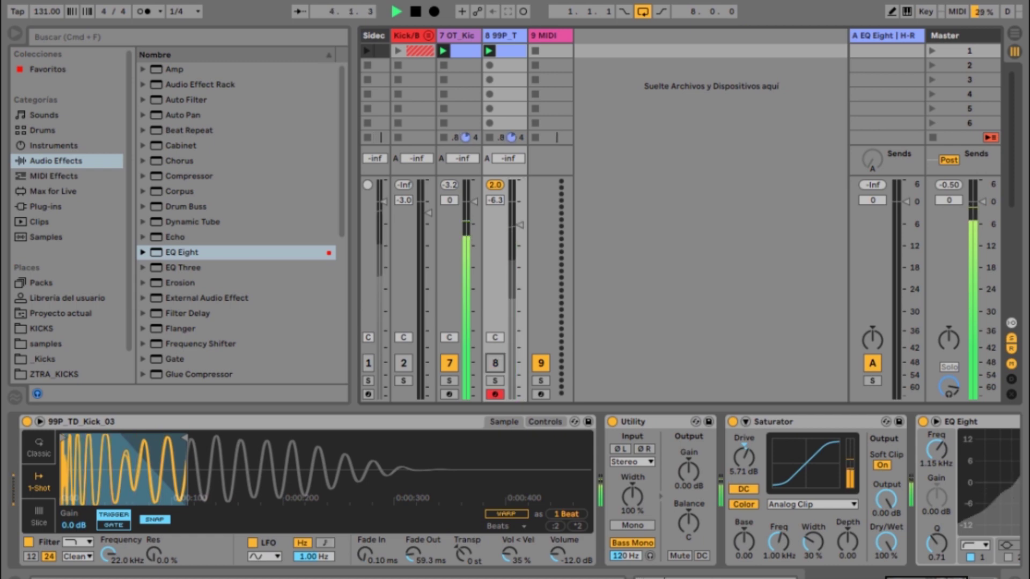
left_click(495, 363)
left_click_drag(520, 225, 520, 228)
- Switch track 8's Utility to Mono and stop playback
scroll(515, 491, "right", 7)
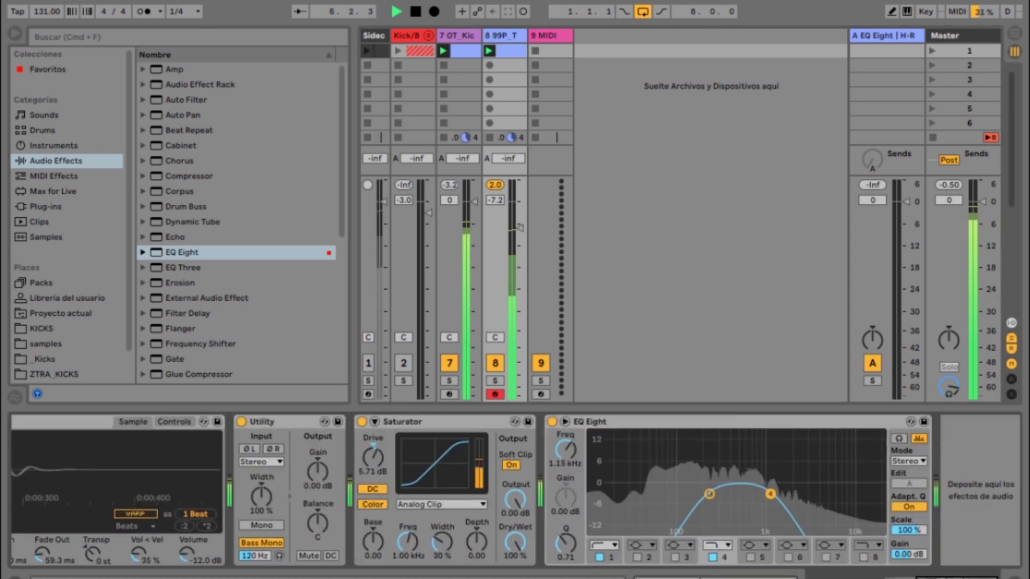
left_click(261, 525)
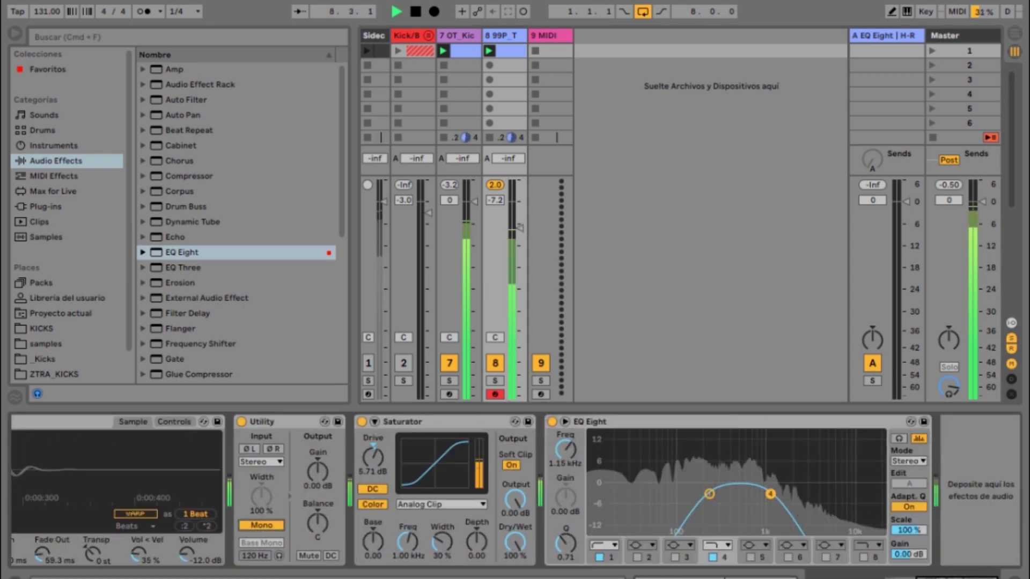
key("space")
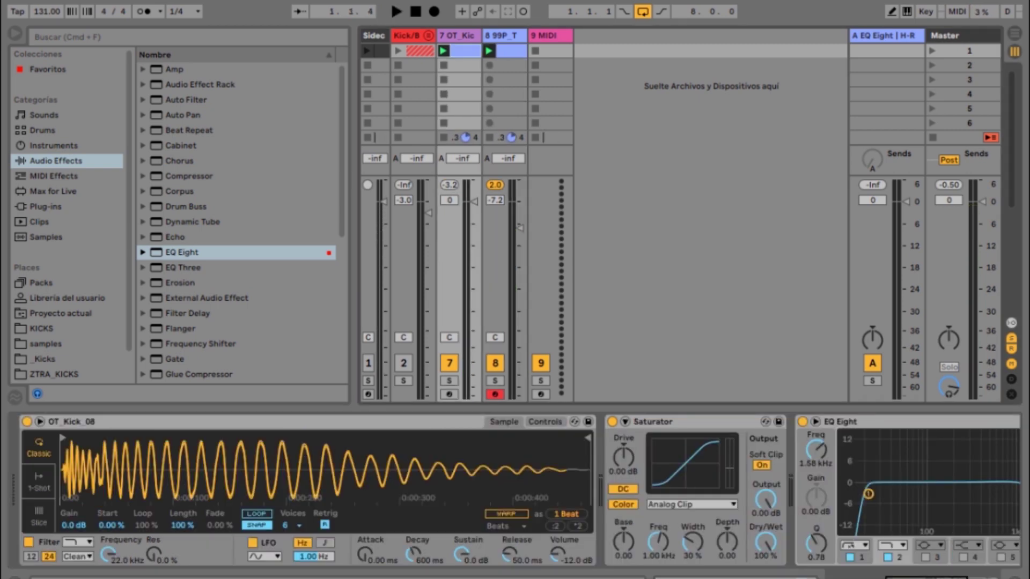
- Copy track 7's MIDI clip to the first slot of track 9 and deactivate tracks 7 and 8
left_click_drag(464, 51, 556, 51)
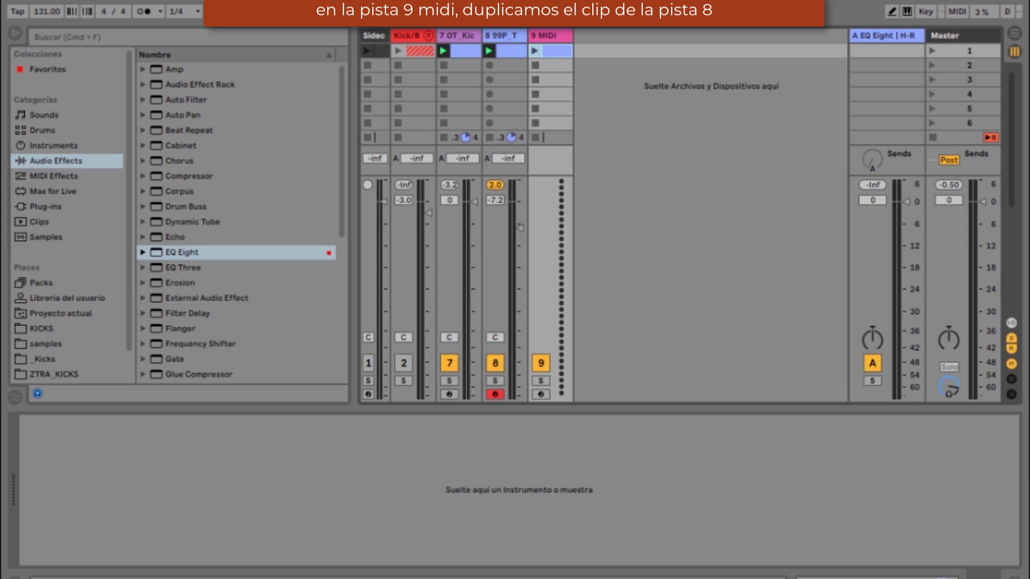
left_click(550, 36)
left_click(450, 363)
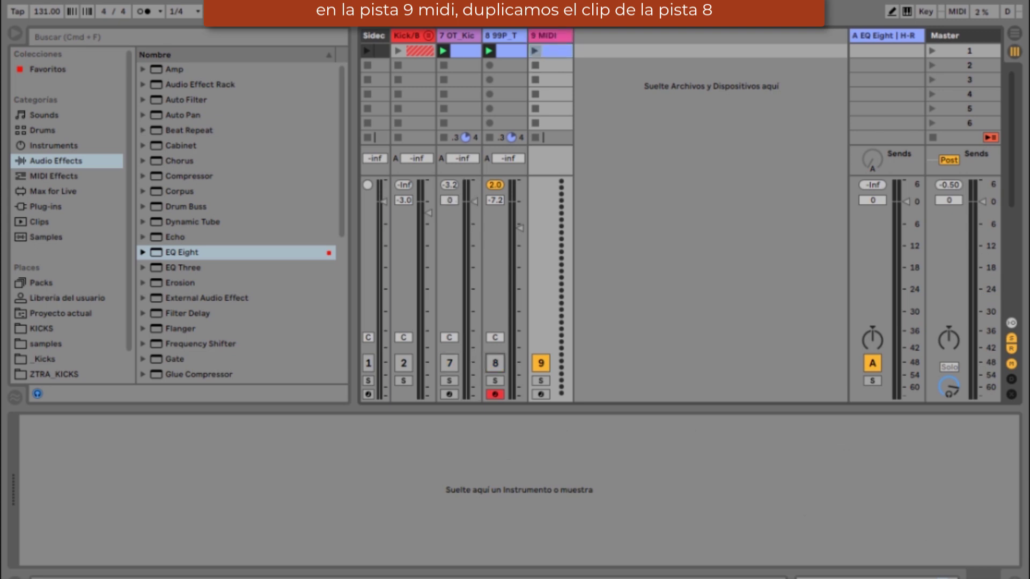
- Copy the OT_Kick_08 sampler from track 7 to track 9
left_click(457, 36)
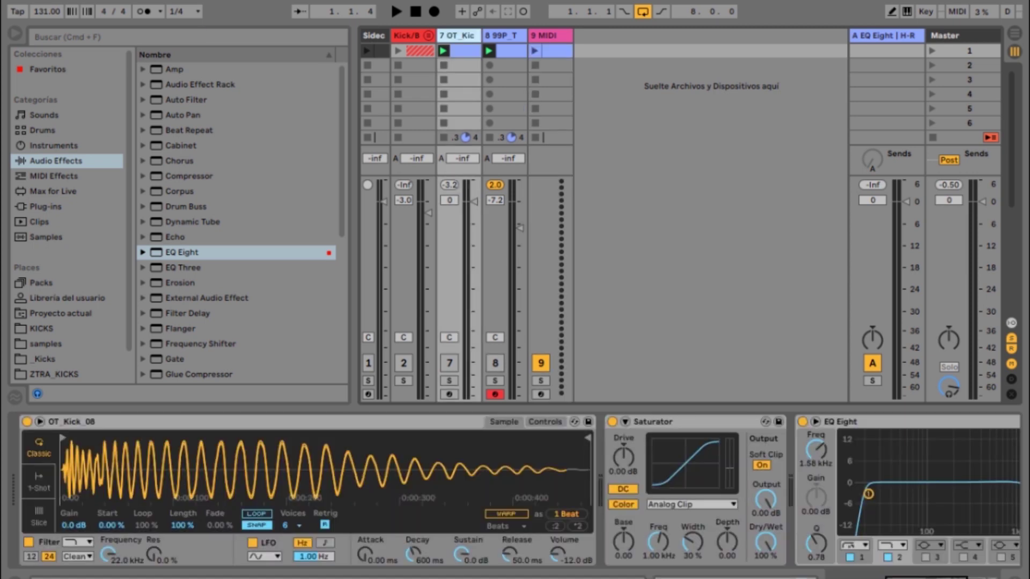
left_click(258, 422)
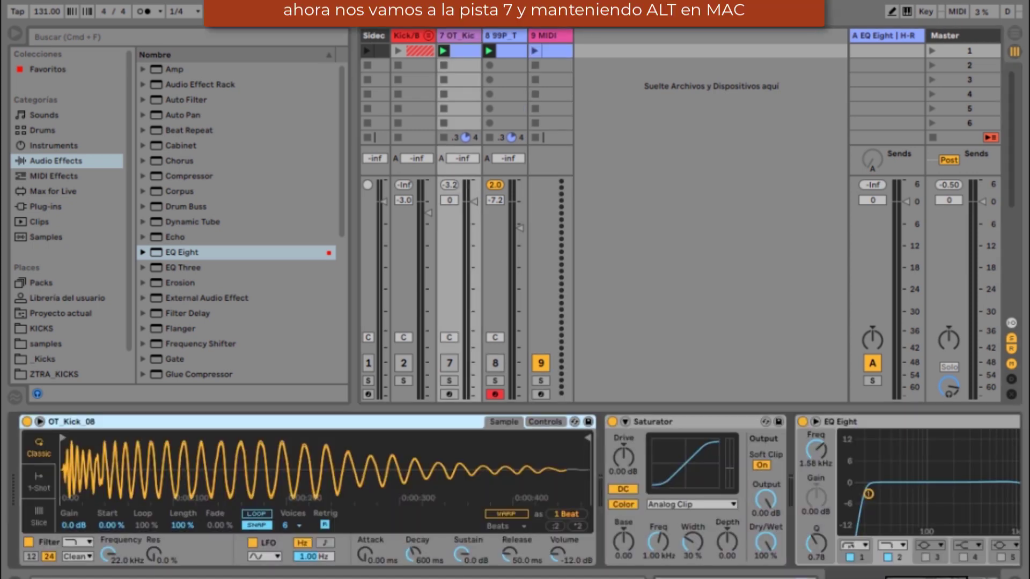
left_click_drag(257, 422, 550, 268)
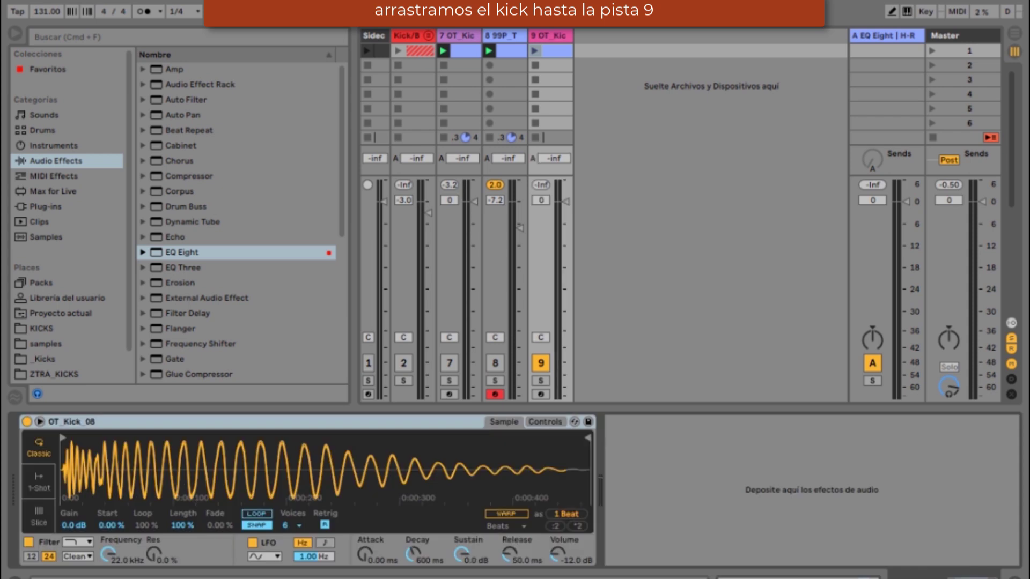
- Add a Utility to track 9 and enable its Bass Mono at 120 Hz
scroll(239, 223, "down", 5)
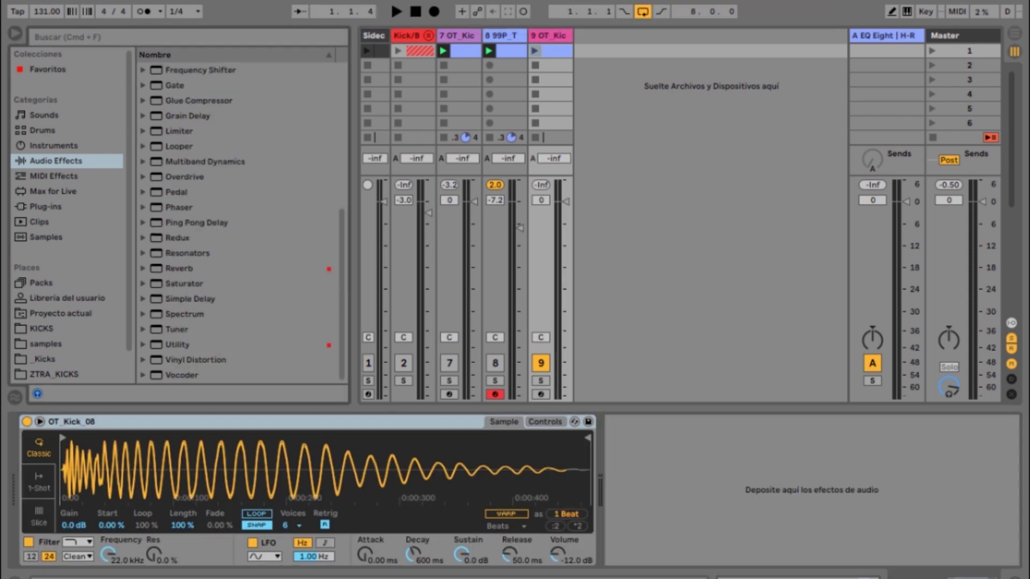
double_click(177, 344)
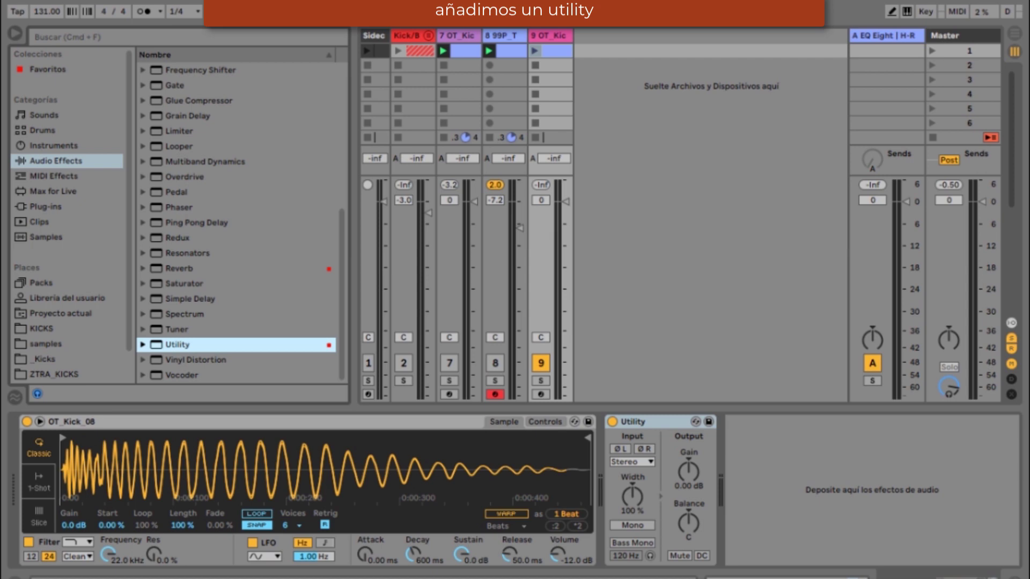
left_click(632, 543)
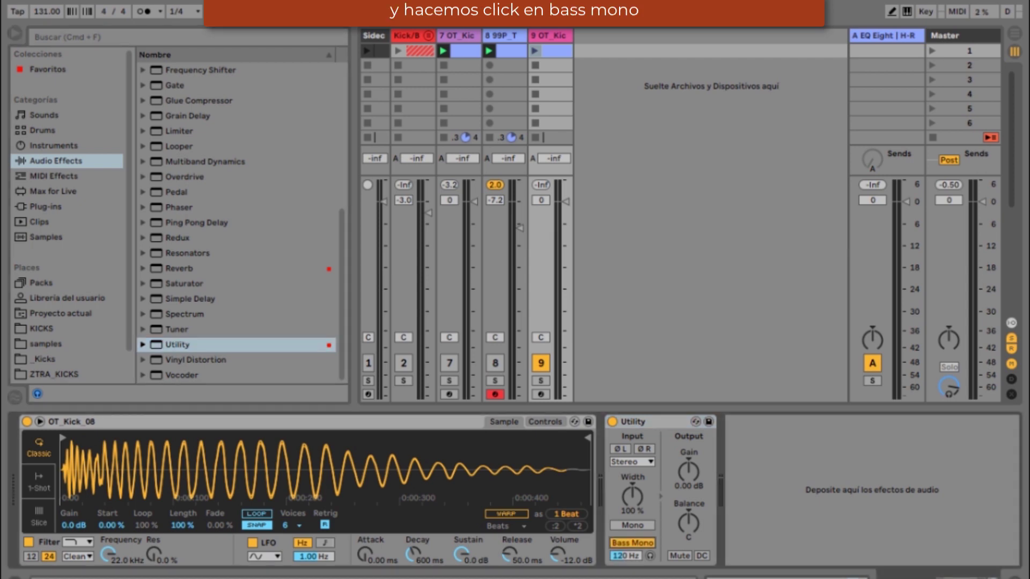
- Solo track 9 and play its clip
left_click(540, 381)
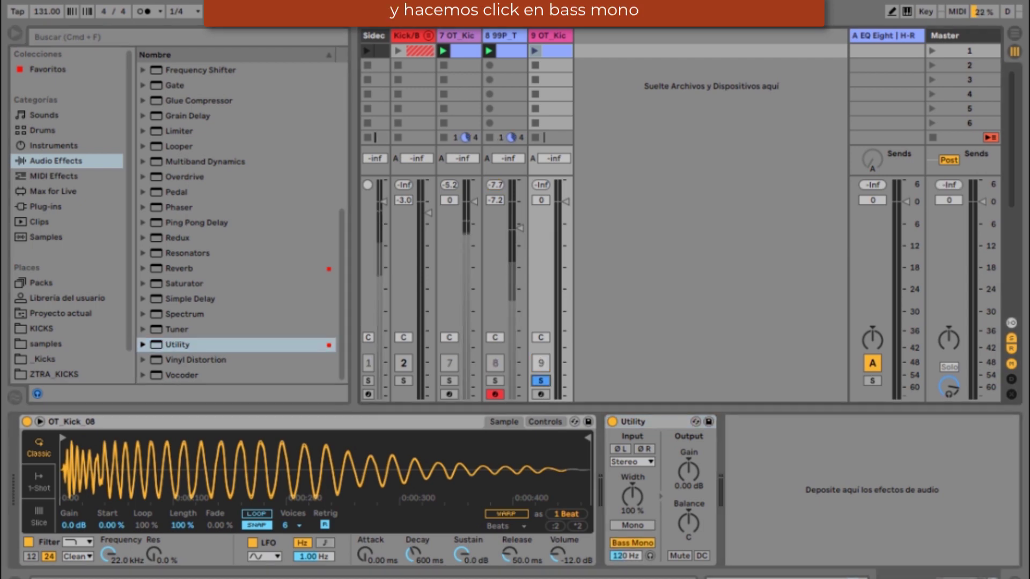
key("space")
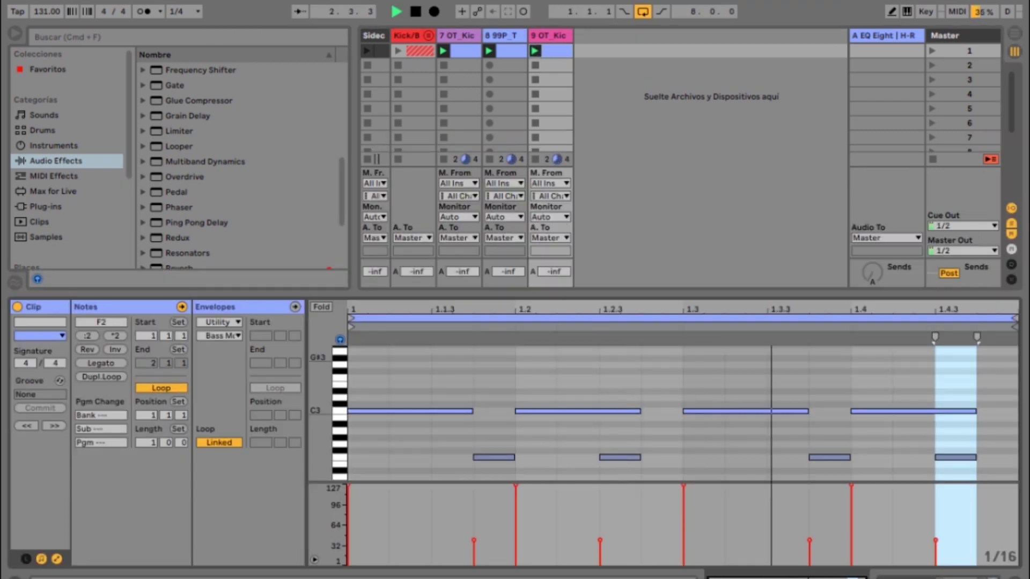
- Delete the low F2 notes from track 9's clip and shorten its four C3 notes to an eighth note each
left_click_drag(666, 466, 947, 466)
key("Delete")
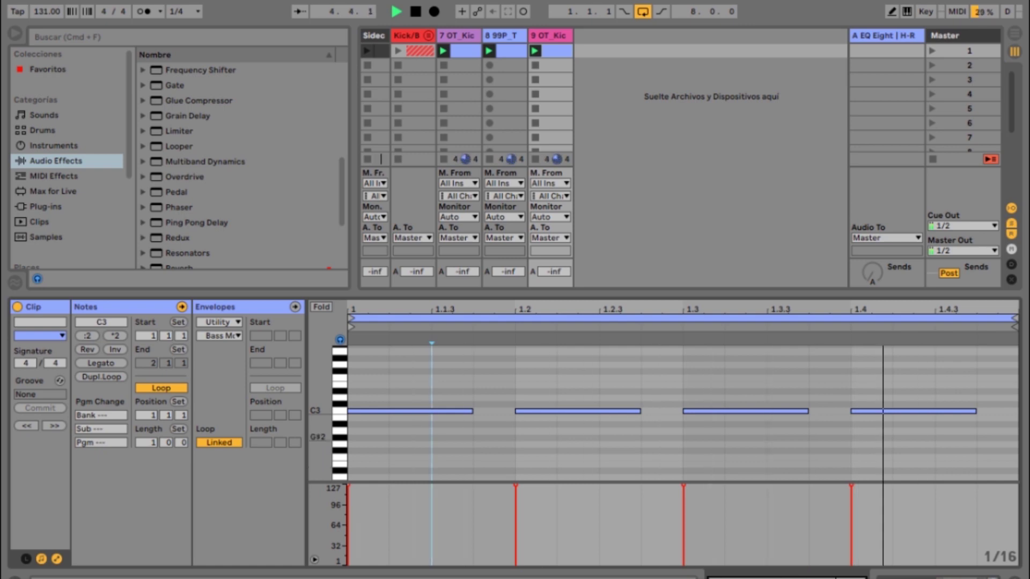
key("space")
scroll(241, 161, "up", 5)
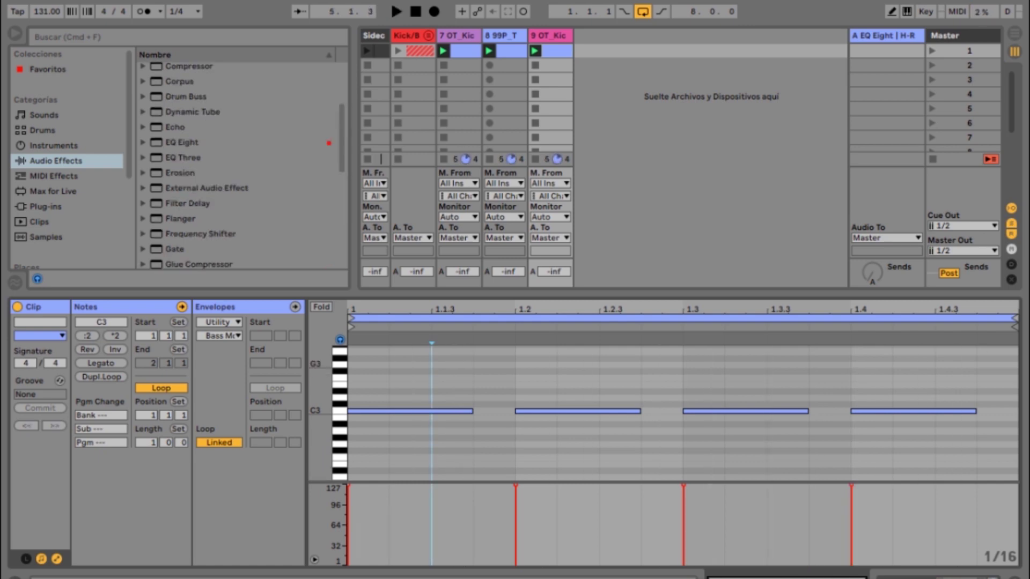
left_click_drag(973, 365, 347, 471)
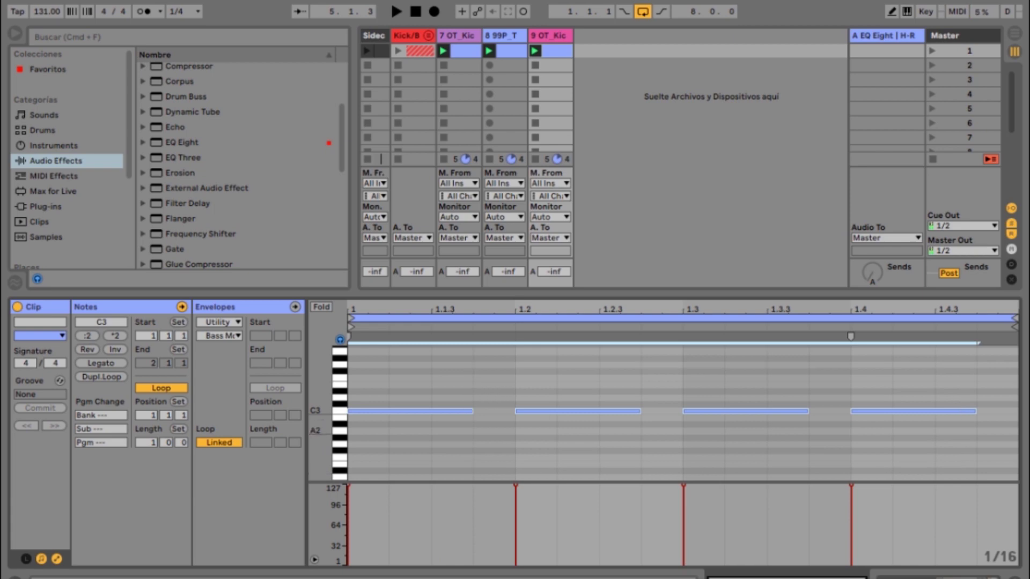
left_click_drag(473, 412, 432, 413)
key("space")
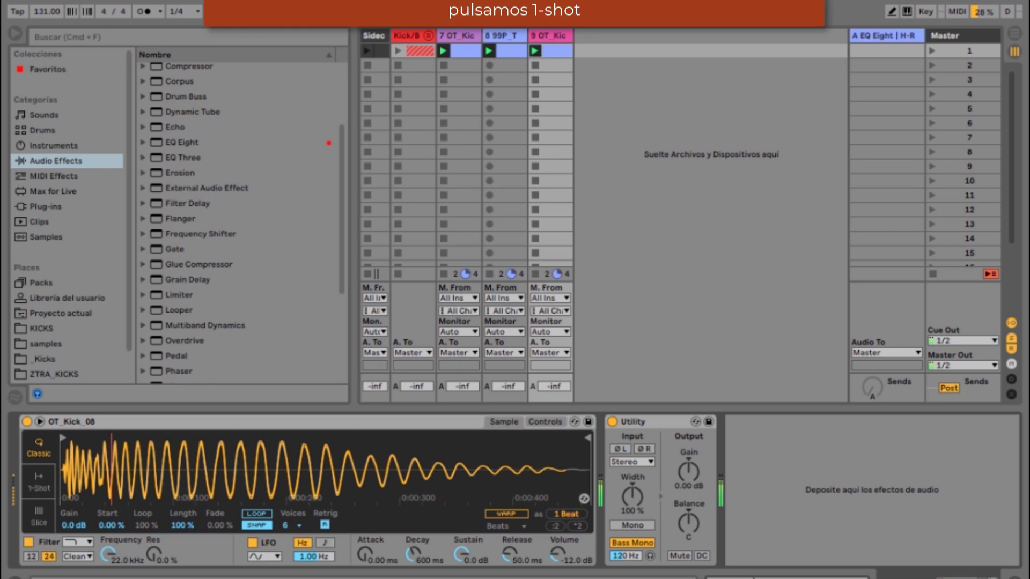
- Switch the OT_Kick_08 samplers on tracks 9 and 7 to 1-Shot mode and check the sampler on track 8
left_click(38, 482)
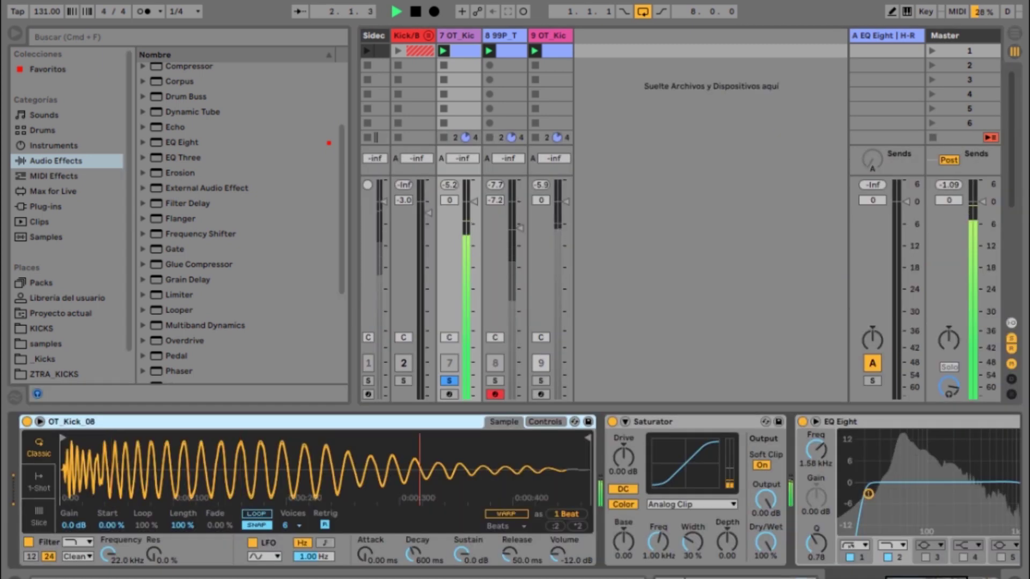
left_click(39, 482)
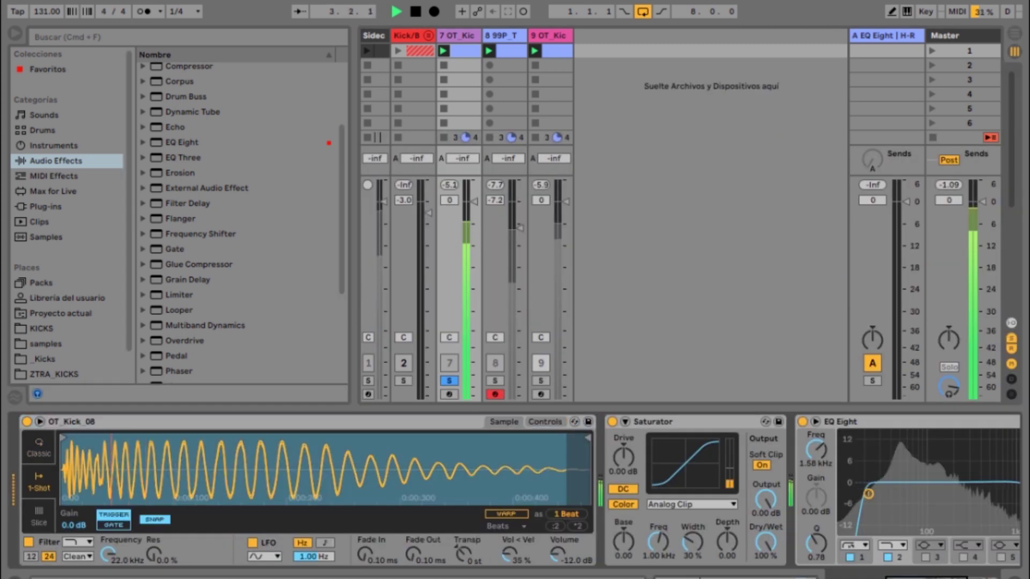
left_click(504, 36)
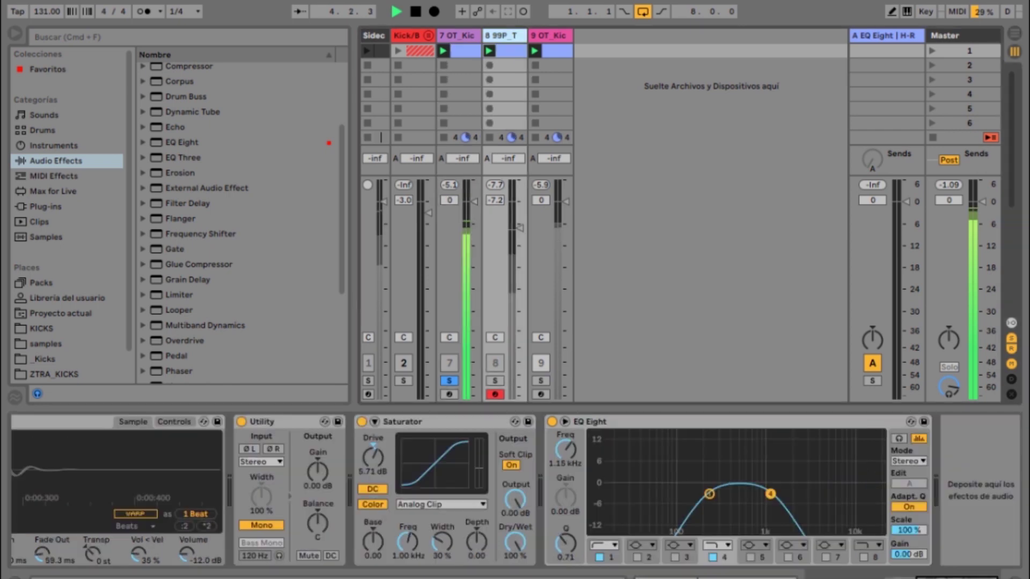
scroll(515, 491, "left", 7)
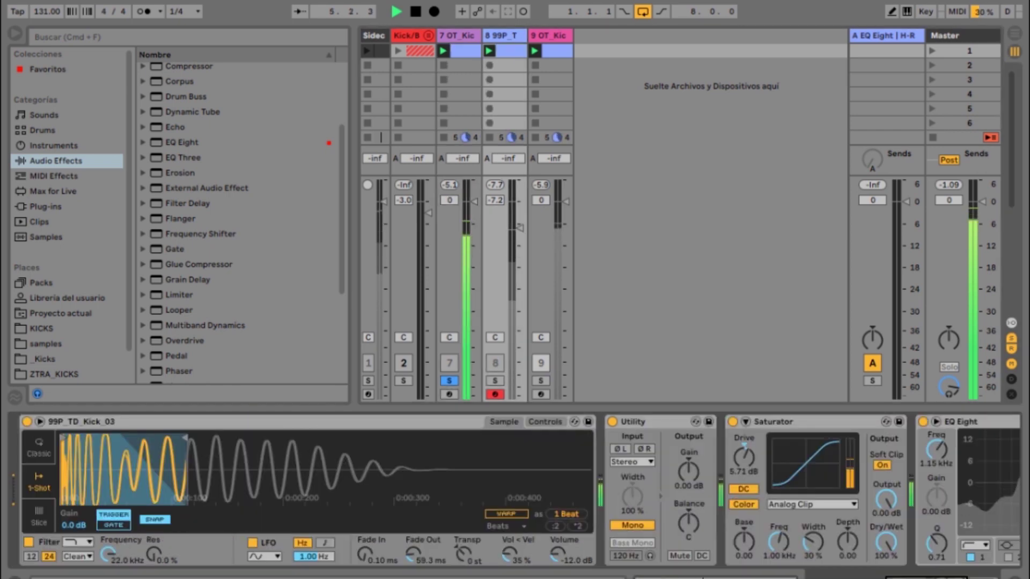
- Solo track 9 and audition its kick with its device chain shown
key("space")
left_click(540, 381)
key("space")
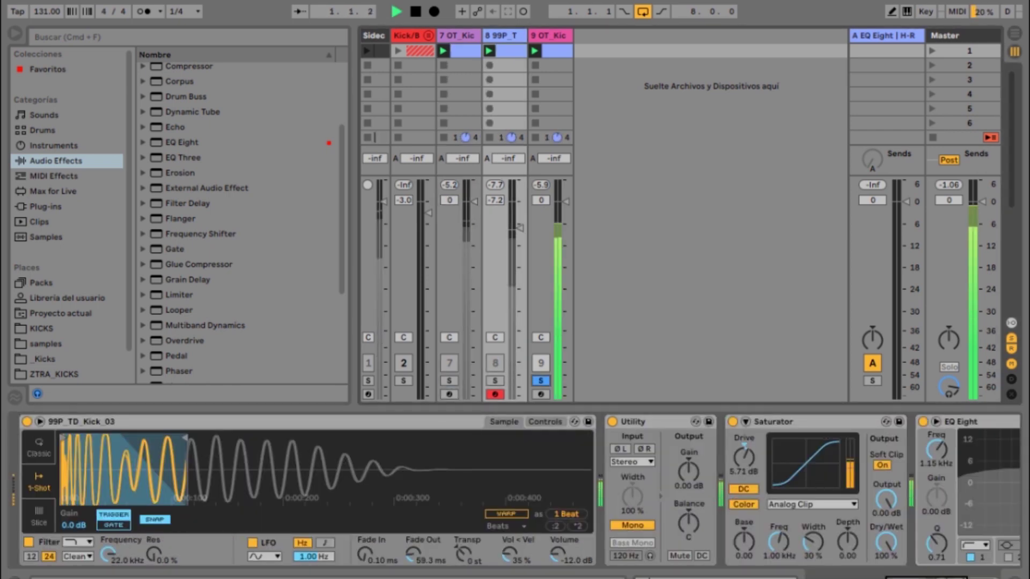
left_click(549, 35)
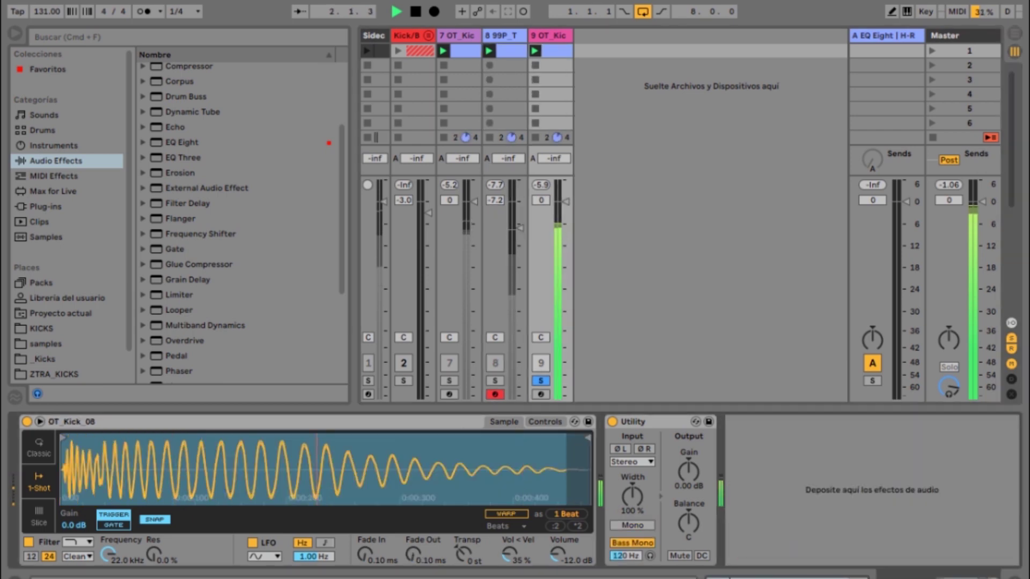
key("space")
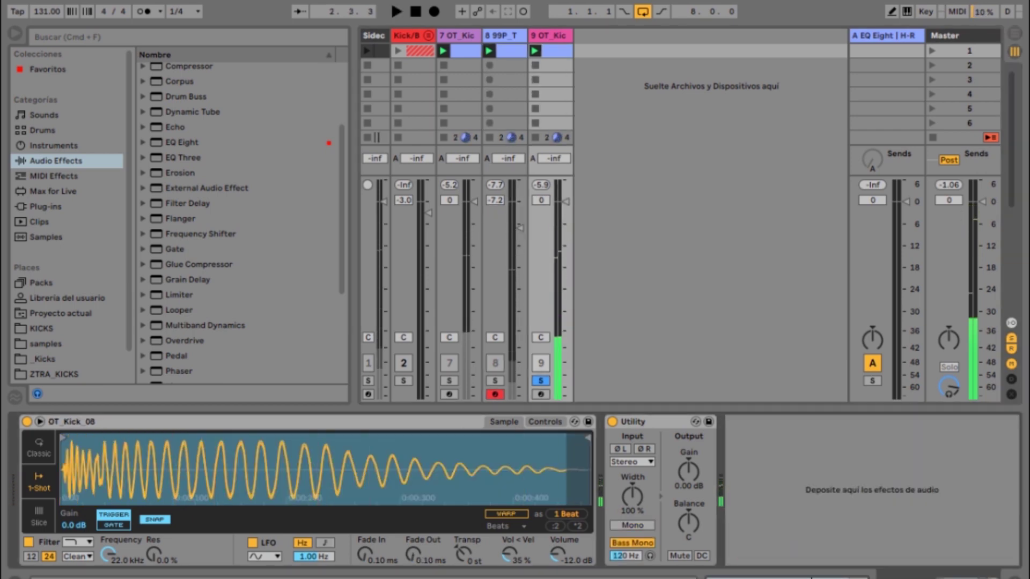
- Add a Reverb to track 9, turn off its Hi Cut, Spin, High and Chorus, and set Dry/Wet to 100%
left_click(179, 268)
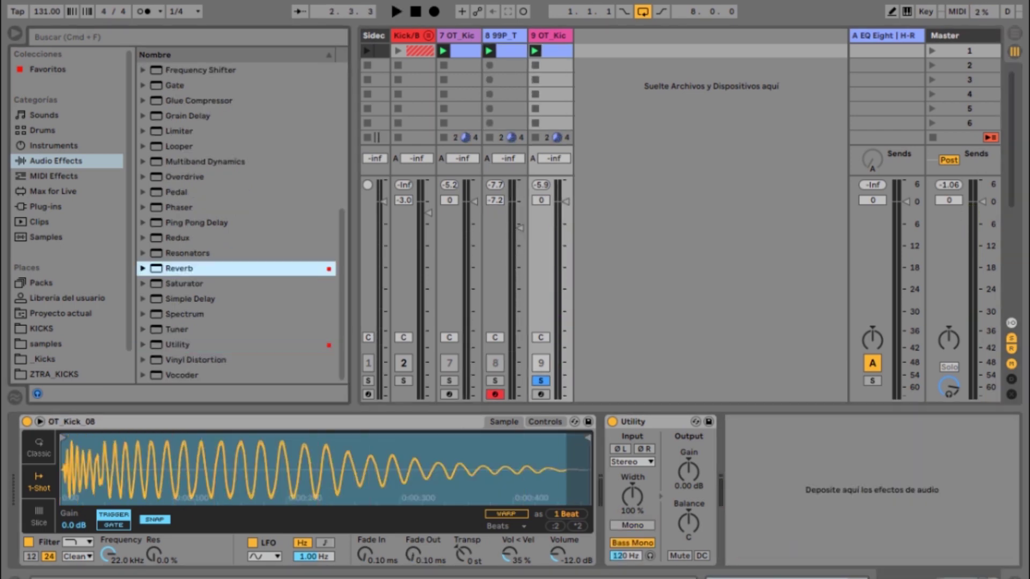
key("Return")
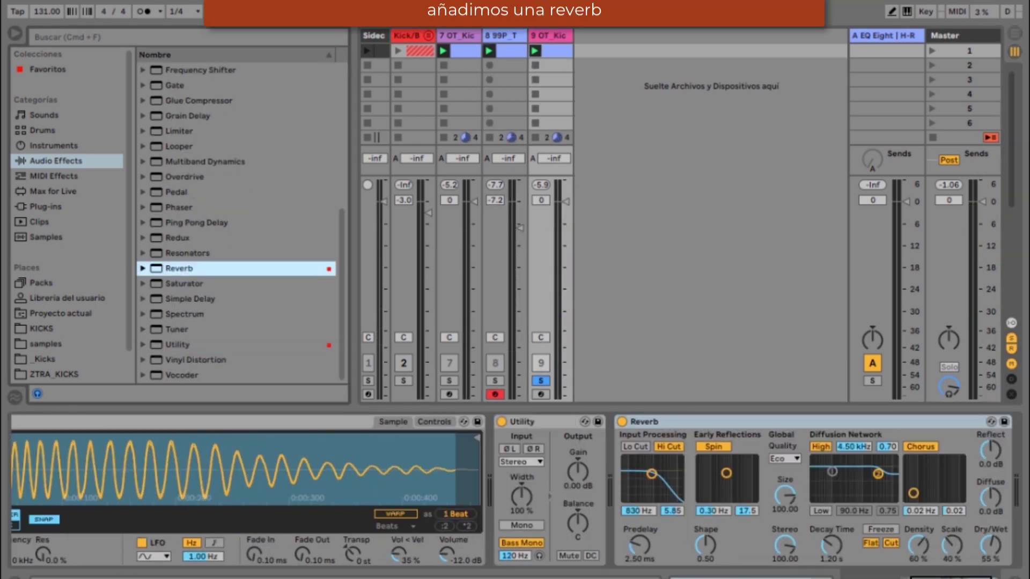
left_click(713, 447)
left_click(669, 446)
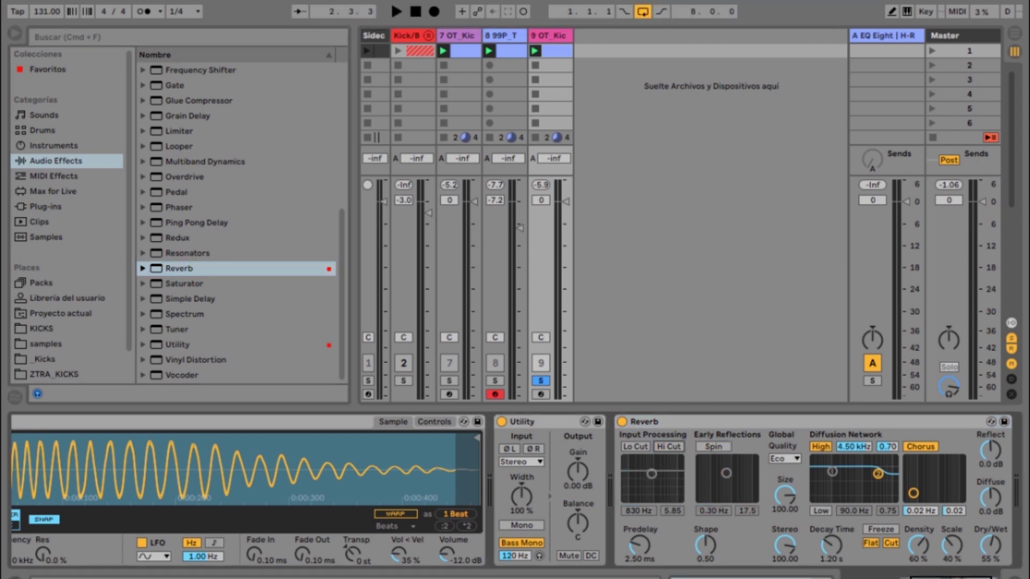
left_click(821, 447)
left_click(921, 447)
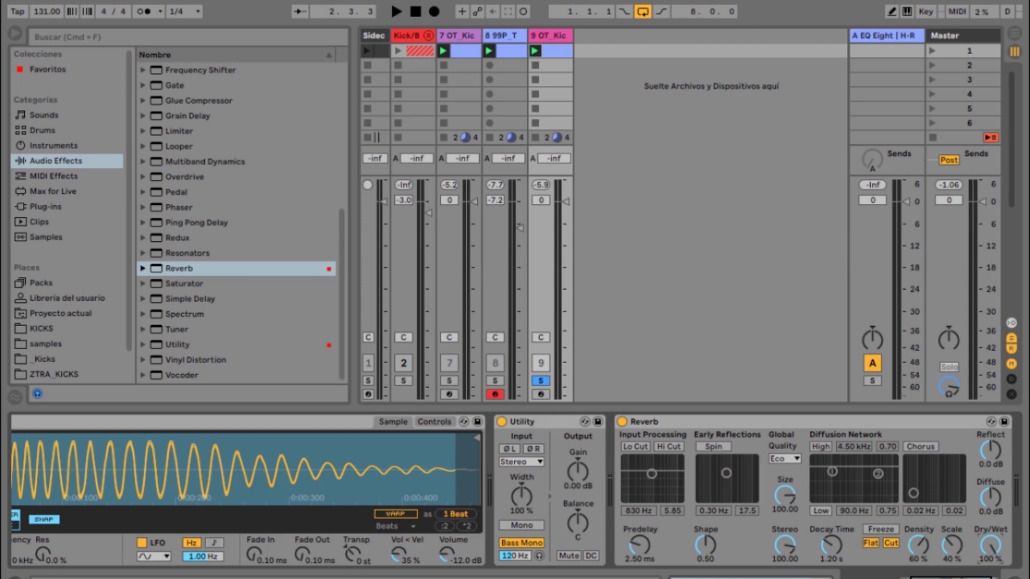
- While listening to track 9, set the Reverb's Decay Time to 1.17 s, Stereo to 21.90 and Size to 79.57
key("space")
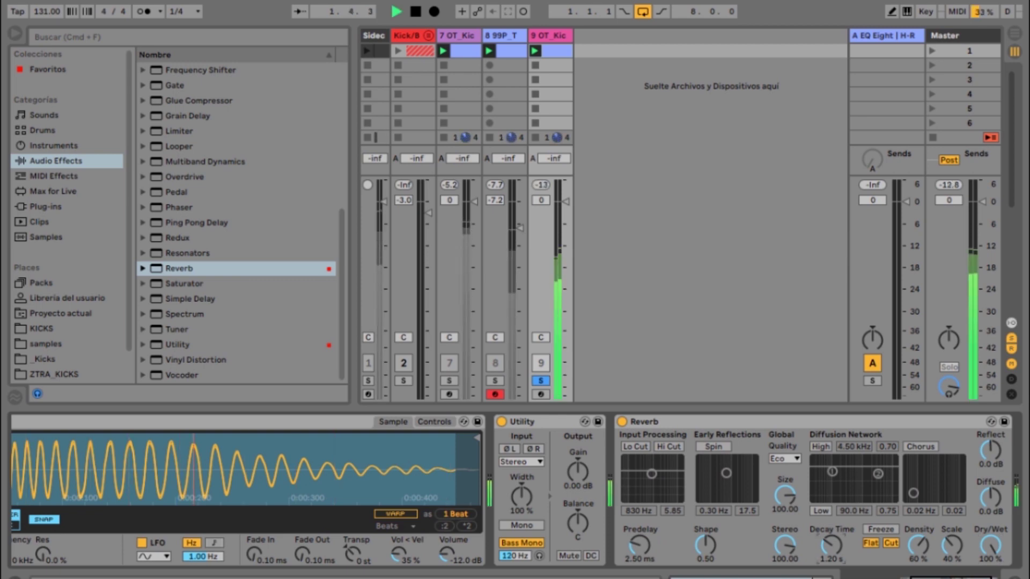
left_click_drag(832, 546, 832, 540)
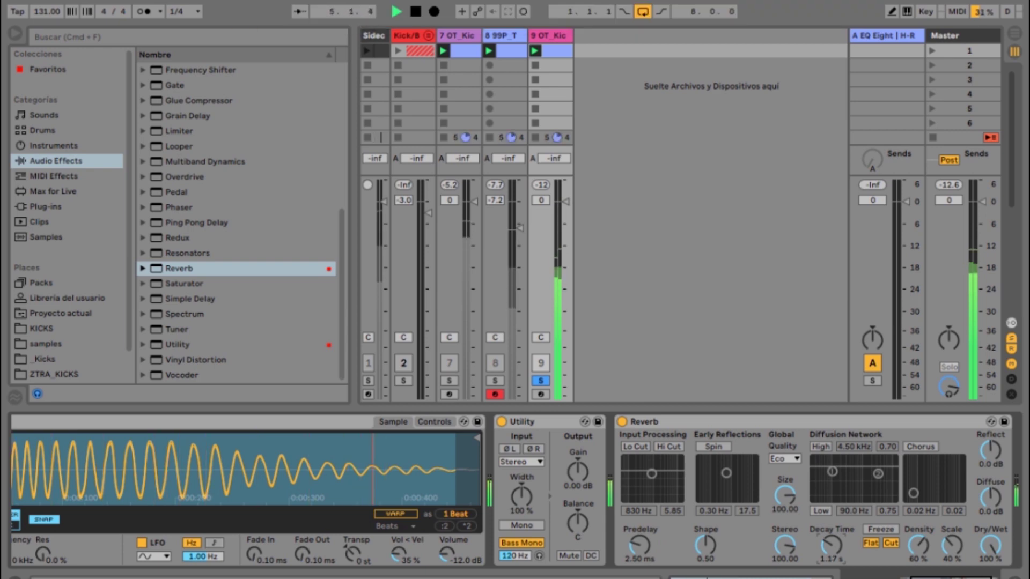
left_click(548, 35)
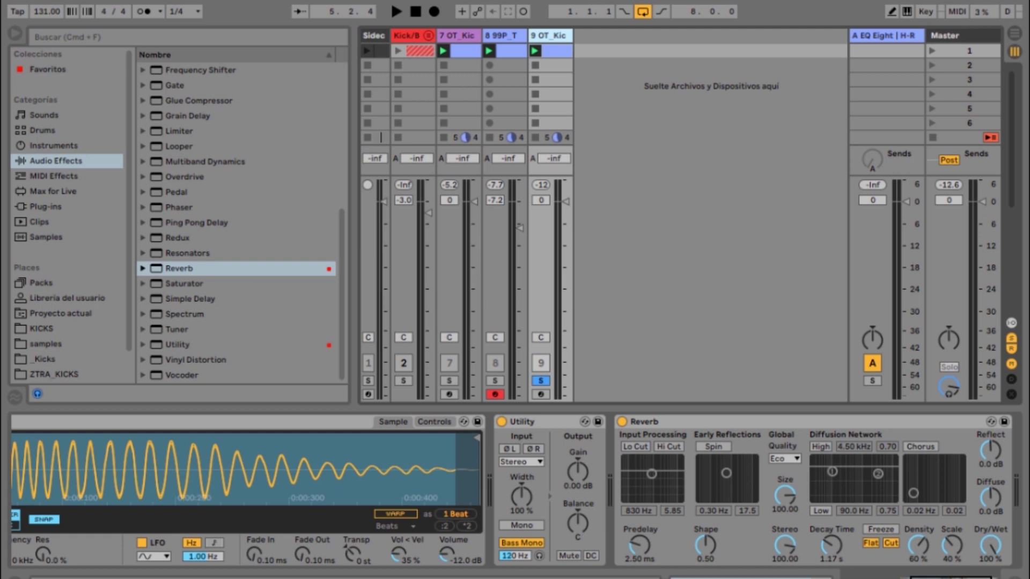
key("space")
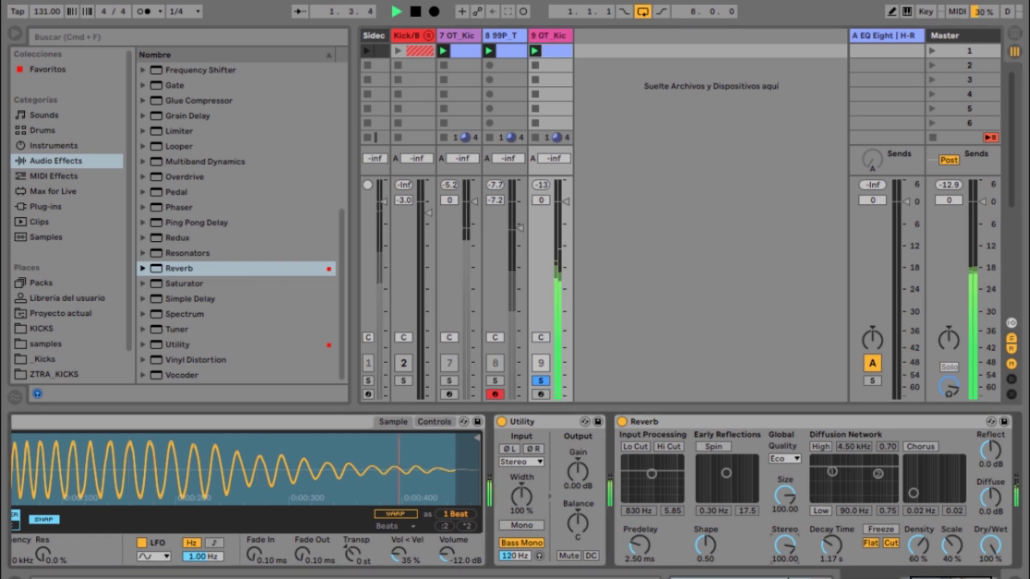
left_click_drag(785, 545, 785, 550)
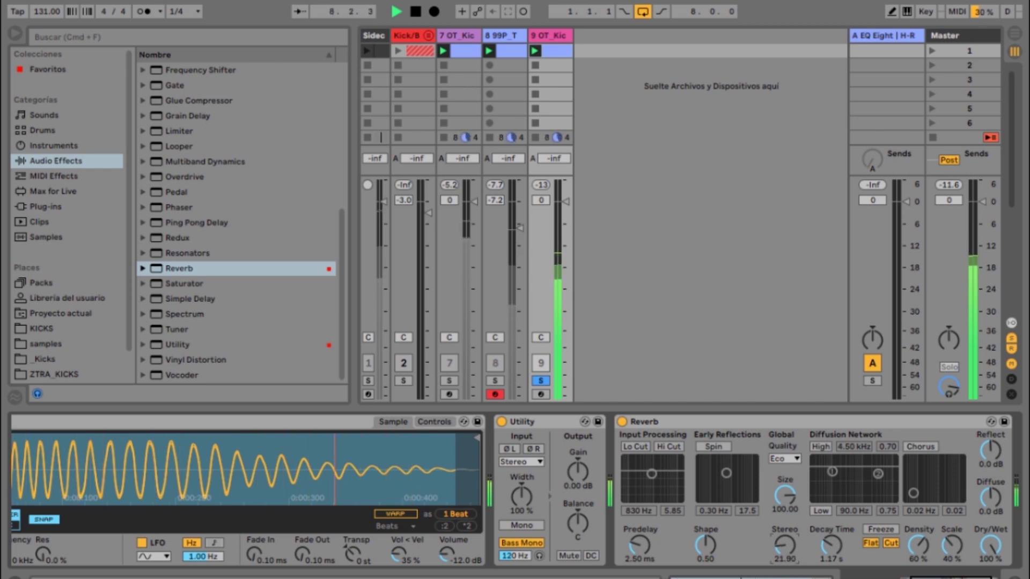
key("space")
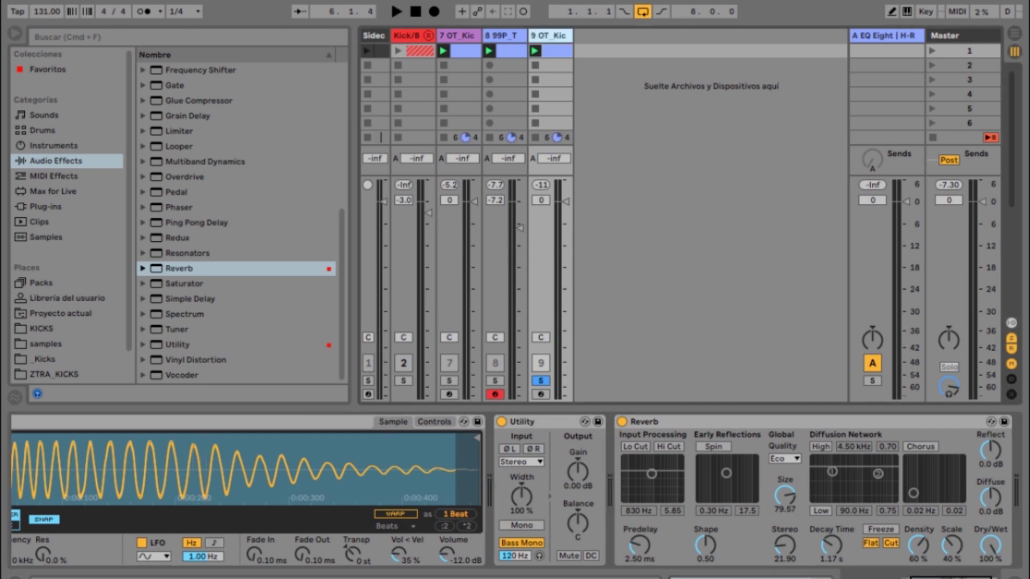
- Find Overdrive in the audio effects and add it after the Reverb on track 9
key("super+f")
type("over")
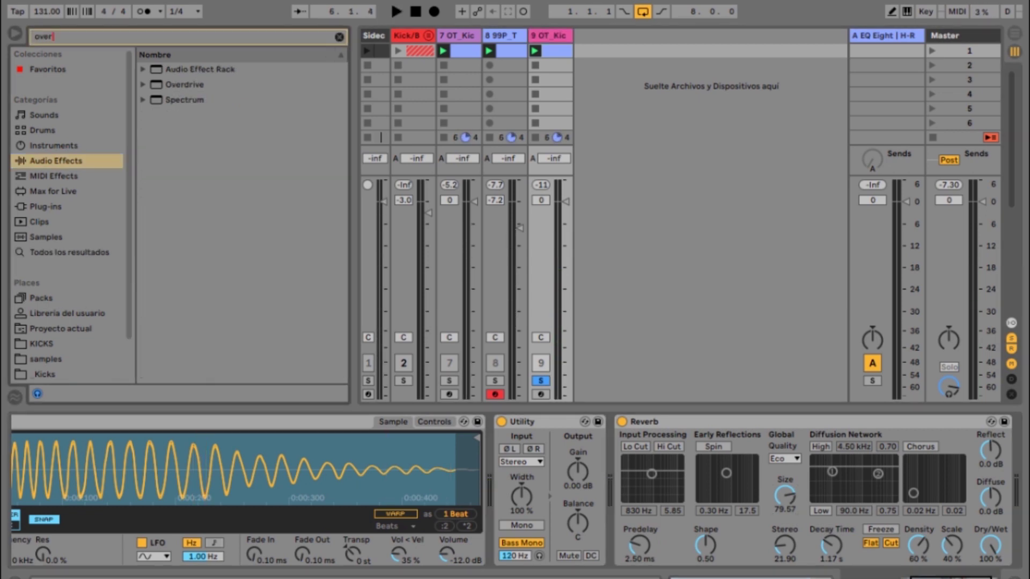
type("drive")
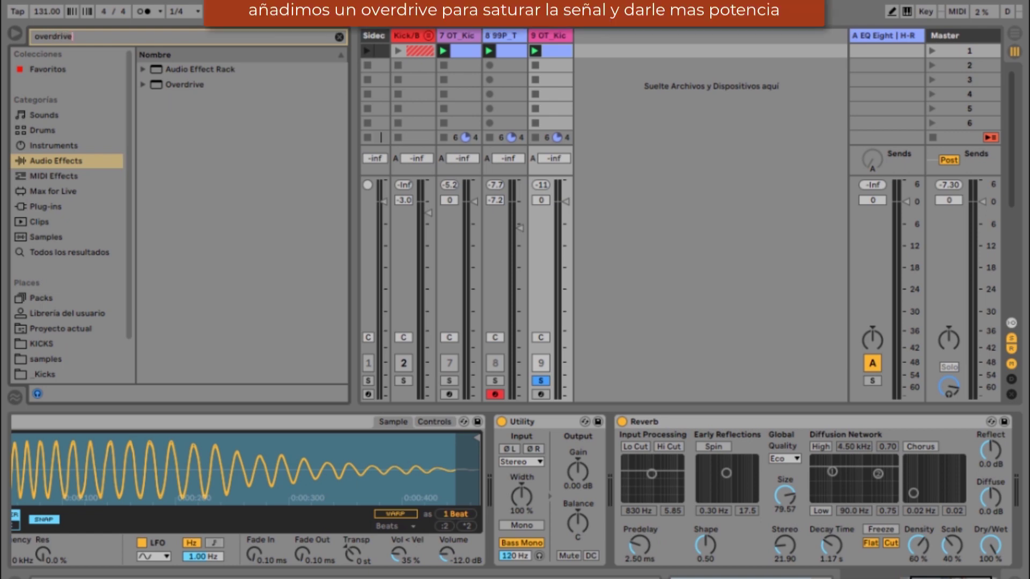
left_click(185, 85)
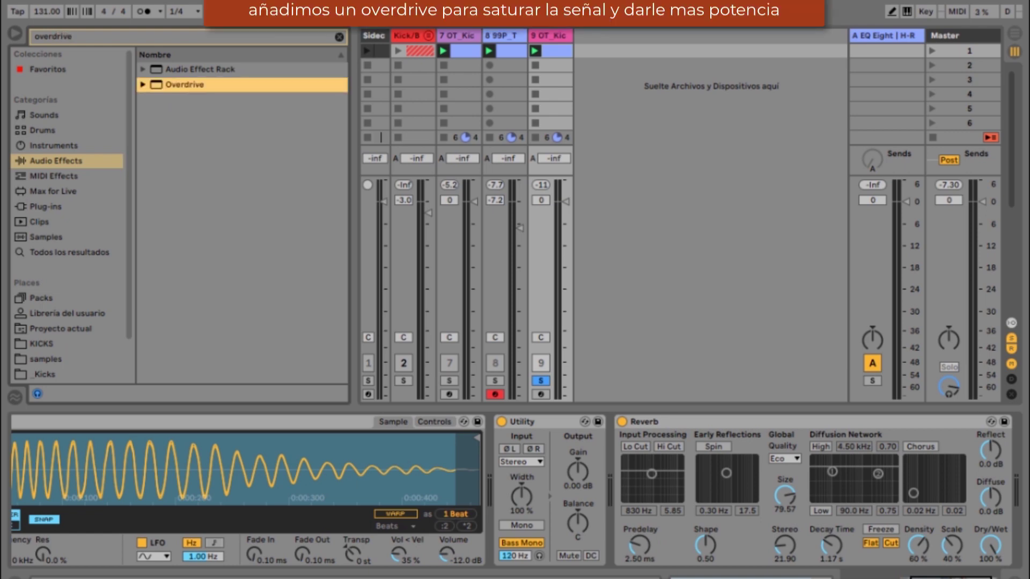
key("Return")
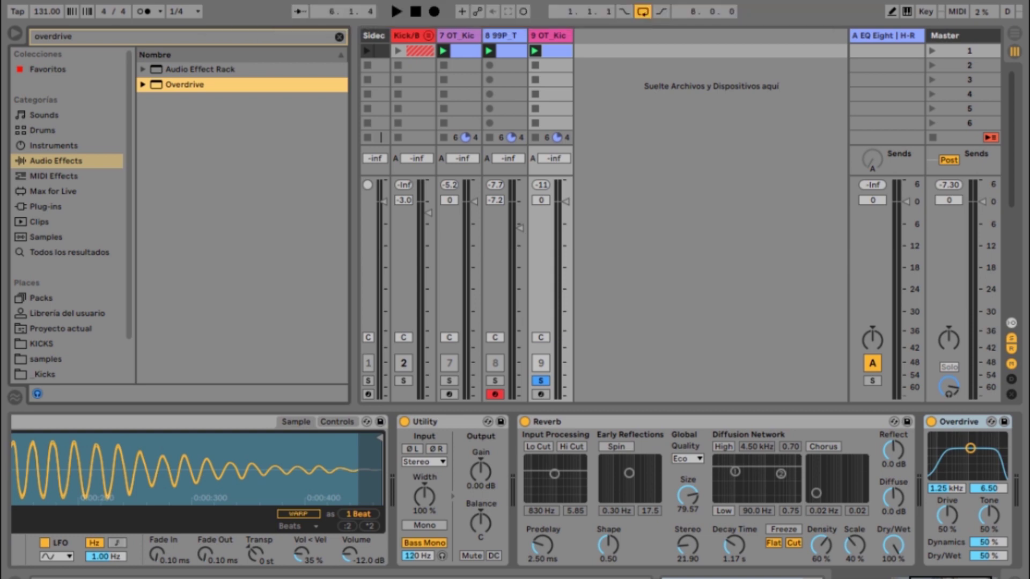
key("space")
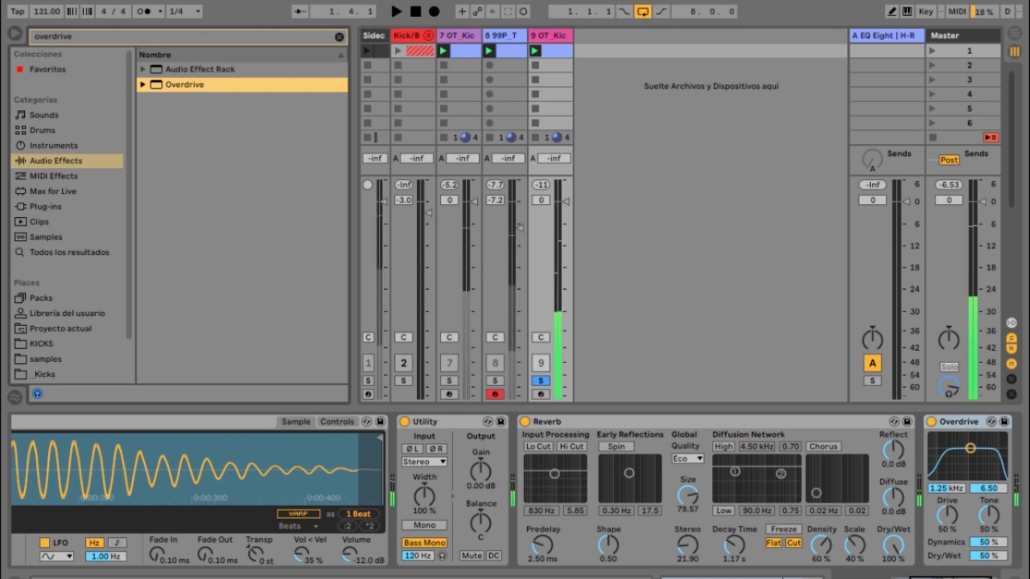
key("Escape")
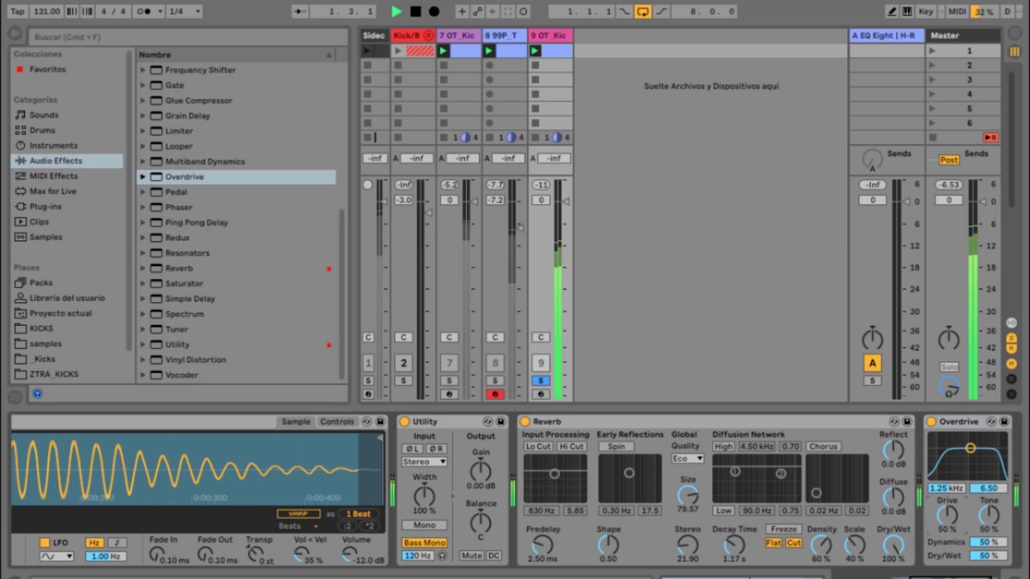
- Set the Overdrive's Drive to 75%, its filter frequency to 99.5 Hz and its bandwidth to 3.16 while auditioning
left_click_drag(948, 515, 947, 503)
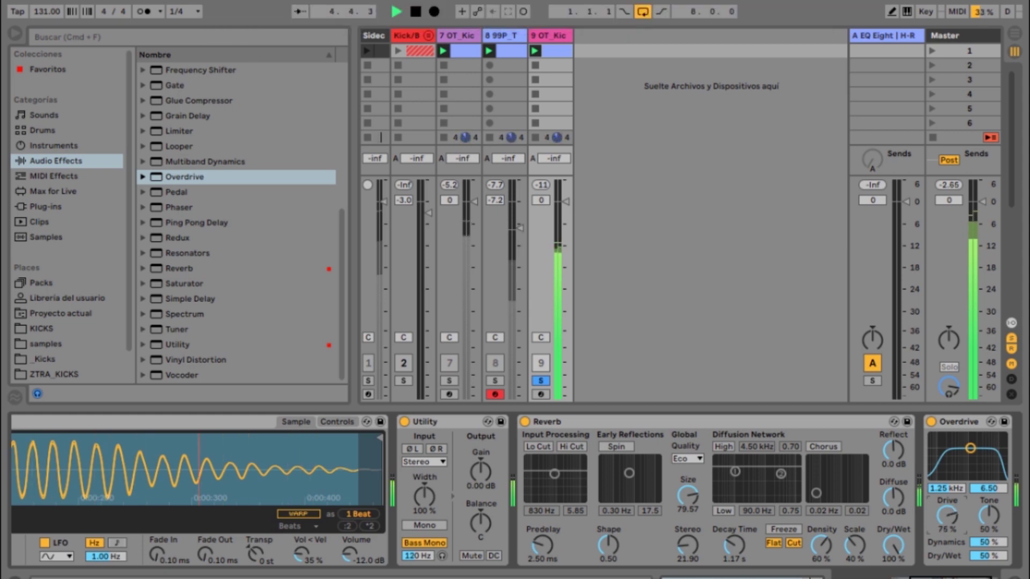
left_click_drag(971, 448, 940, 452)
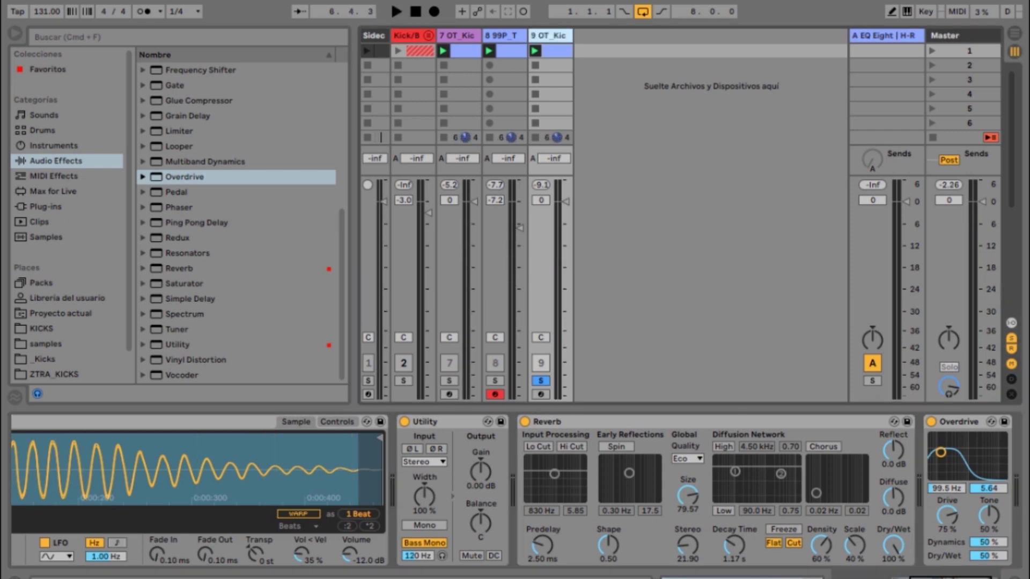
key("space")
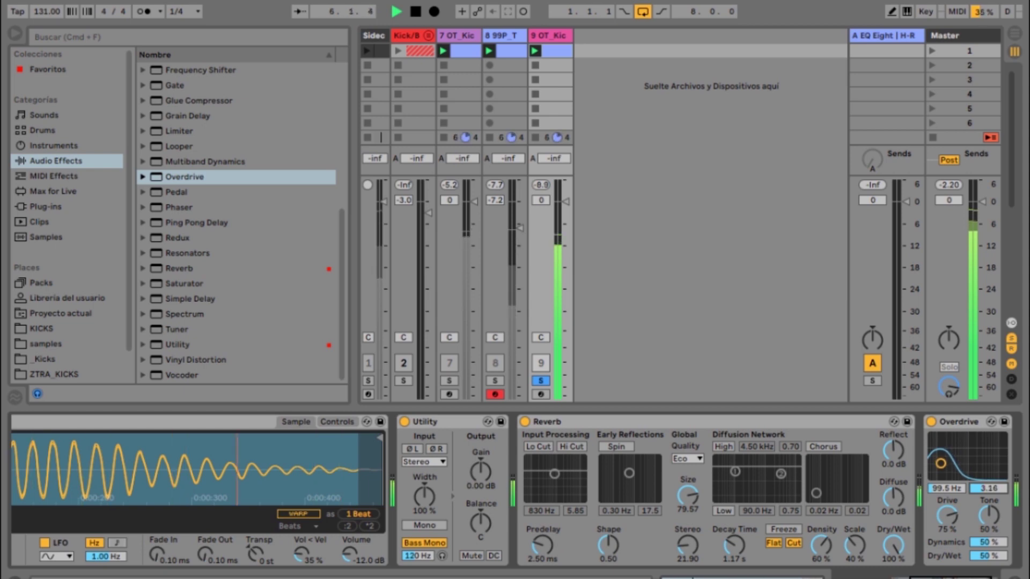
key("space")
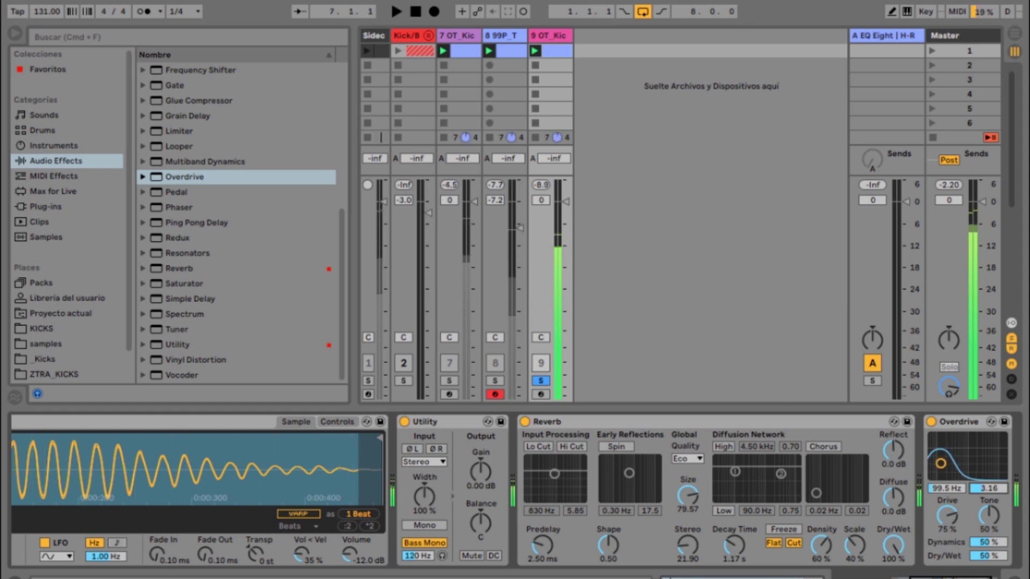
- Load the user library preset Saturator reverb after the Overdrive and lower track 9's volume to about -11 dB
left_click(67, 298)
key("super+f")
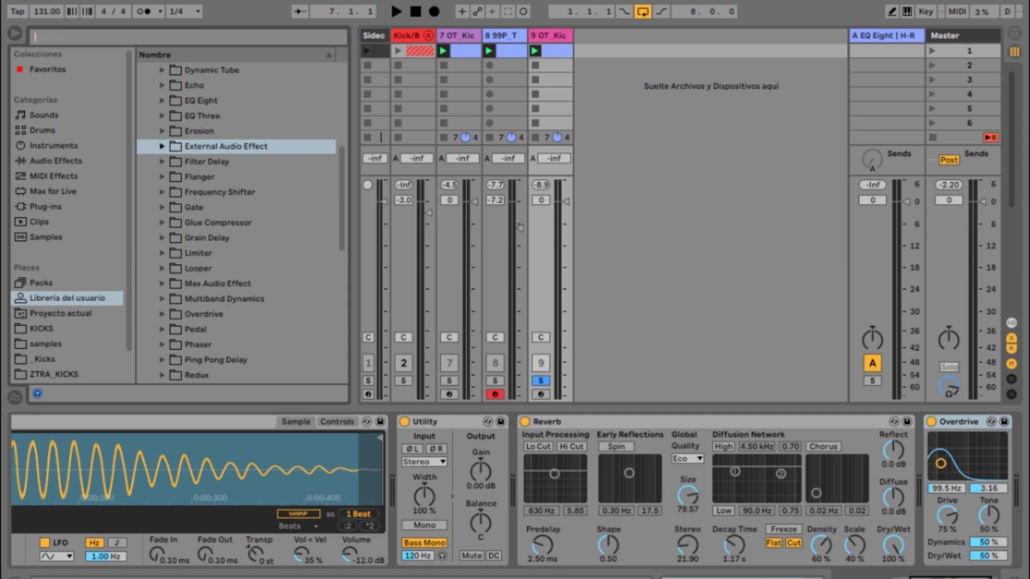
type("satura")
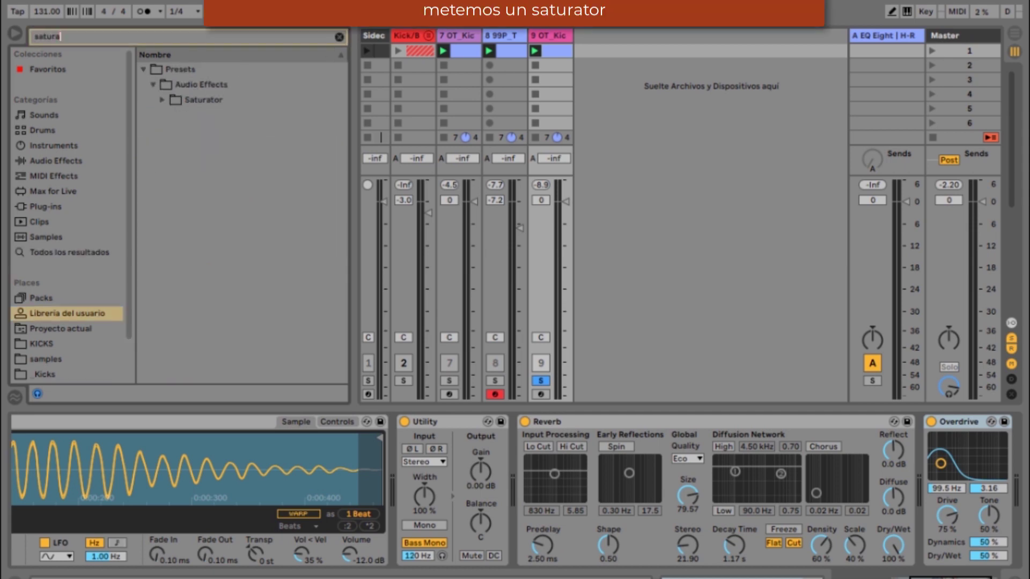
left_click(162, 100)
left_click_drag(235, 115, 971, 491)
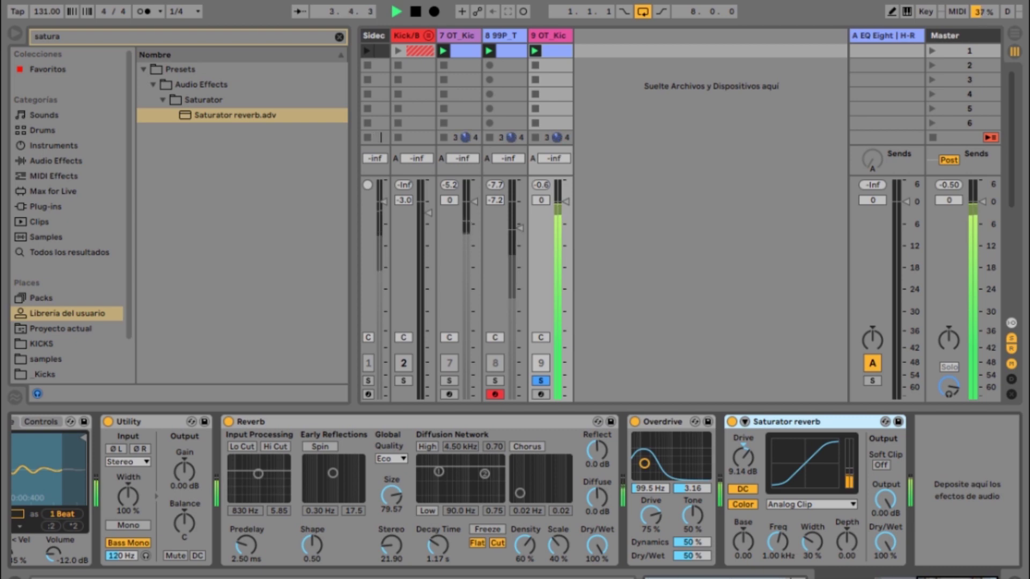
left_click_drag(566, 202, 566, 242)
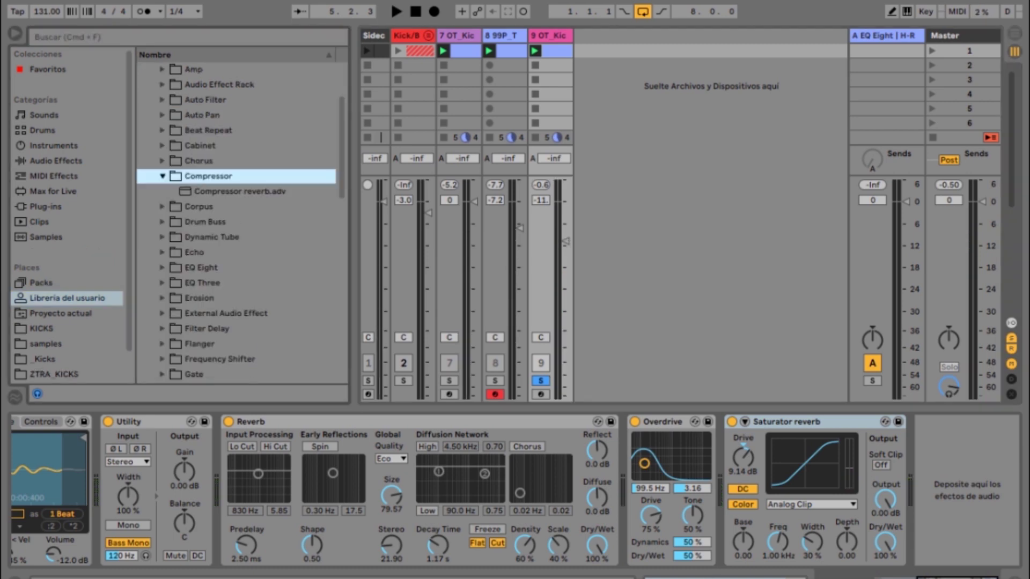
- Load the user library preset Compressor reverb after the Saturator on track 9 and play it to hear the sidechain effect
left_click_drag(240, 192, 955, 491)
key("space")
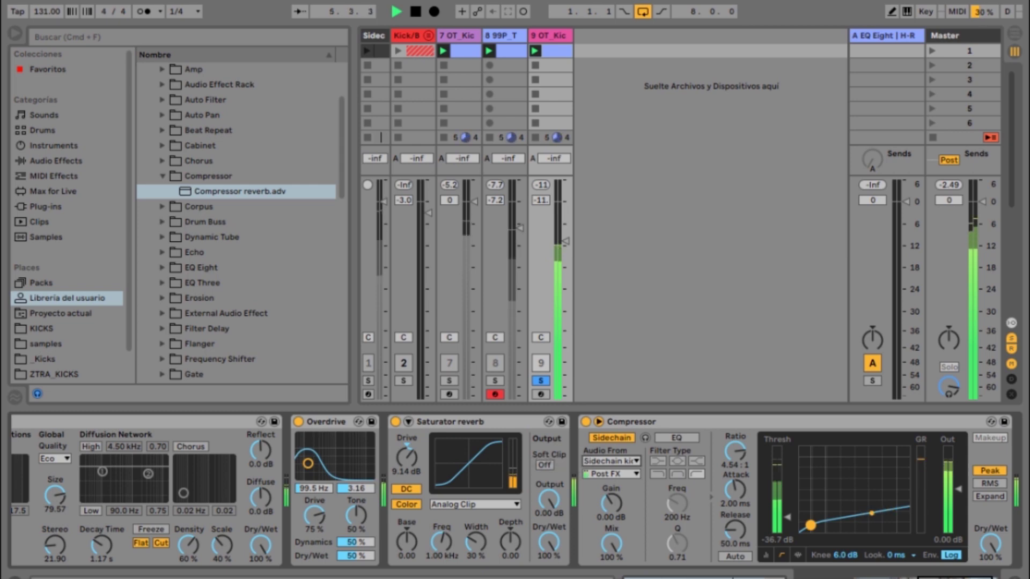
- Examine the Sidechain kick track's repeating MIDI notes in the arrangement, undo the stray automation point and return to the session mixer
key("Tab")
scroll(509, 242, "up", 2)
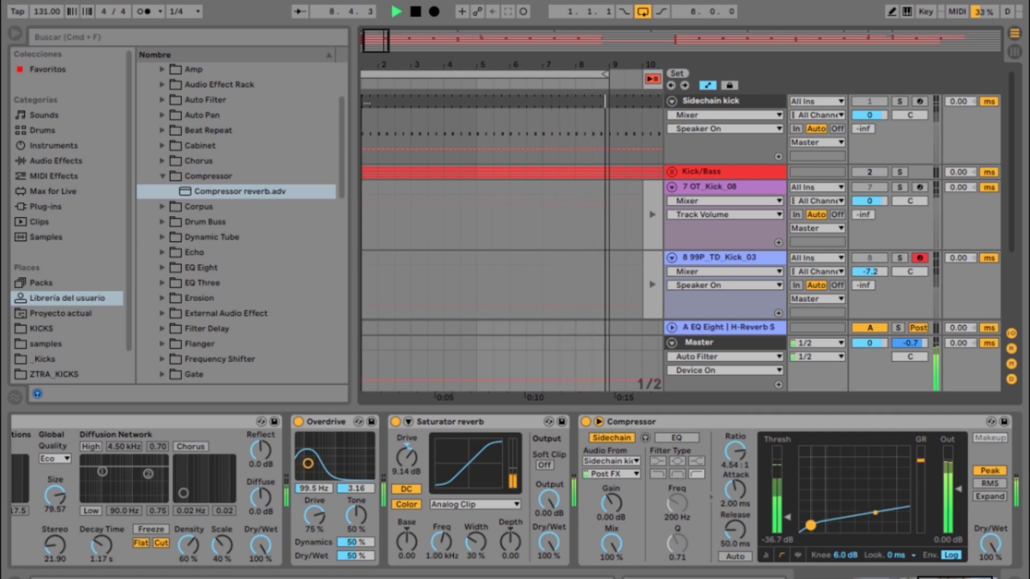
key("plus")
key("plus")
key("plus")
double_click(438, 123)
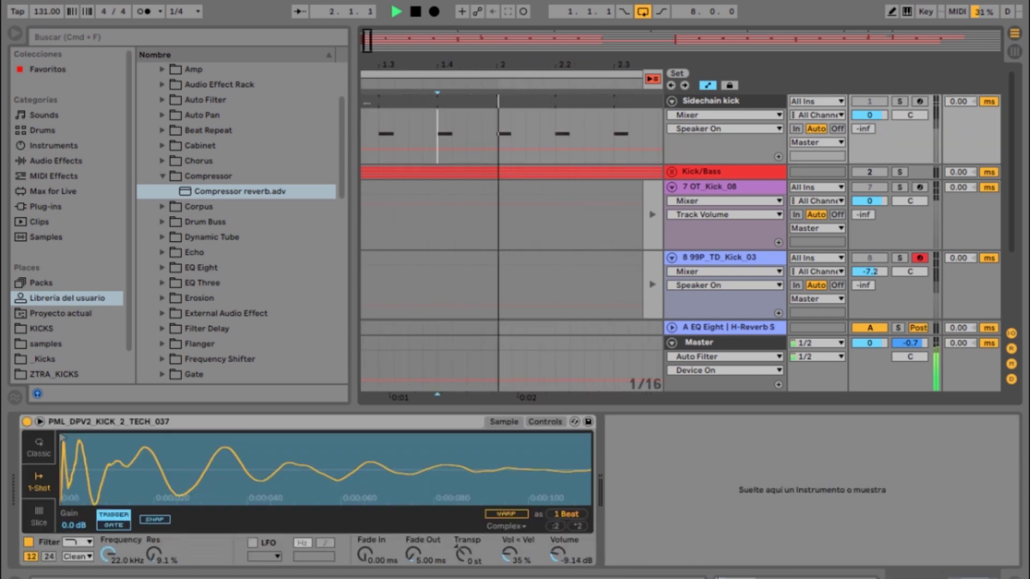
double_click(437, 102)
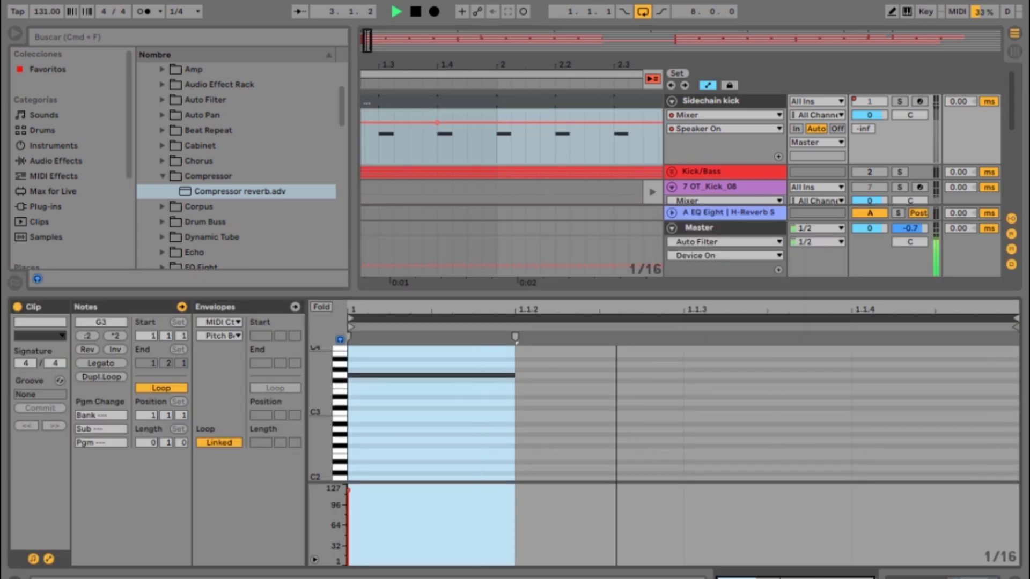
key("super+z")
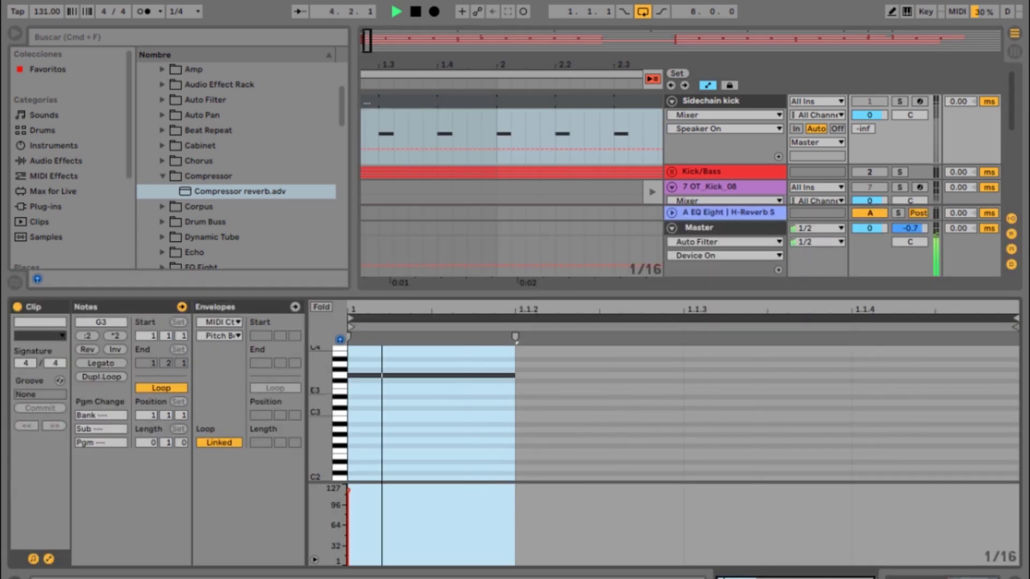
key("Tab")
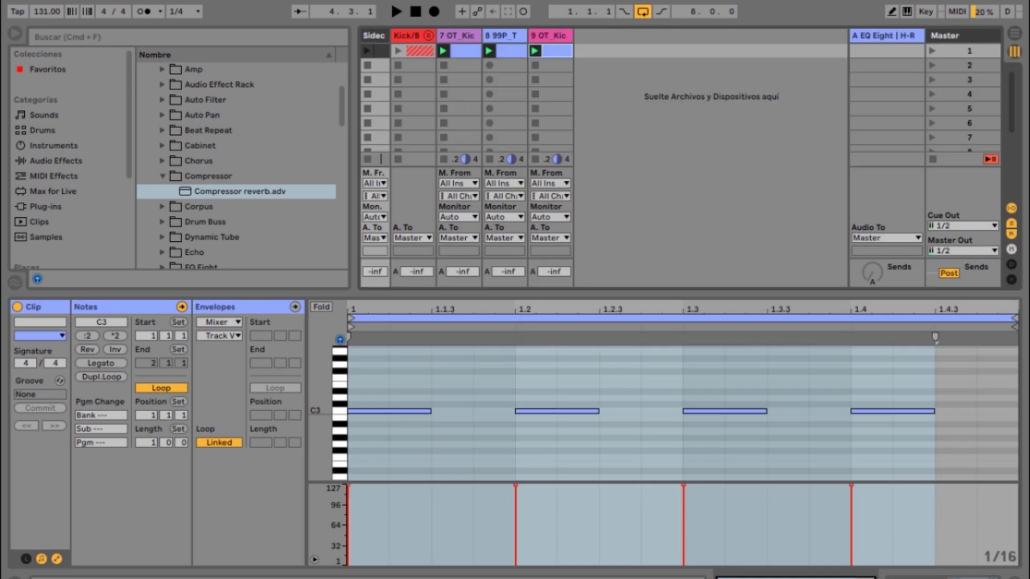
key("super+alt+l")
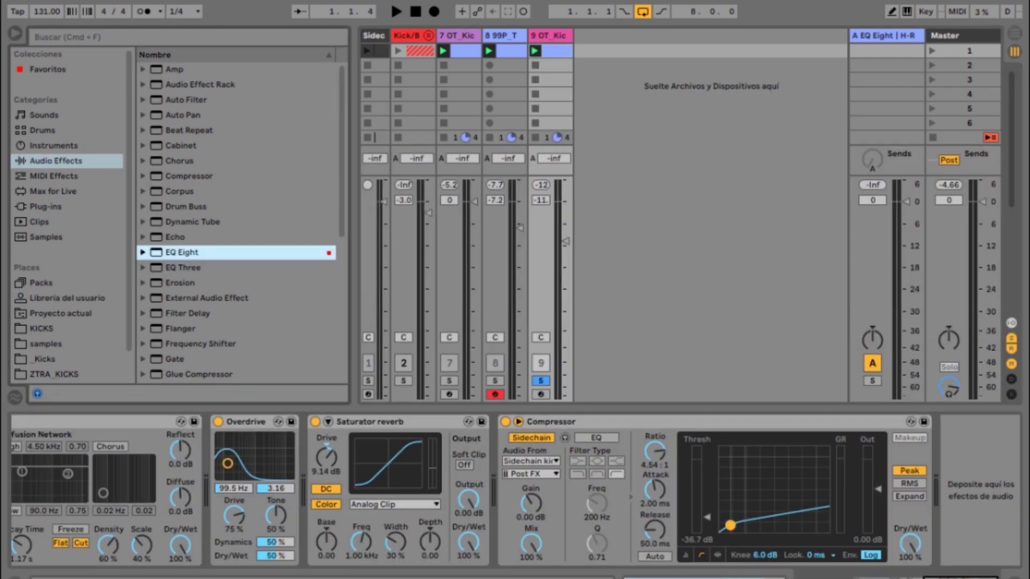
- Add EQ Eight after track 9's Compressor, disable band 1 and make band 2 a high-cut filter at 76.4 Hz with Q 0.79
key("Return")
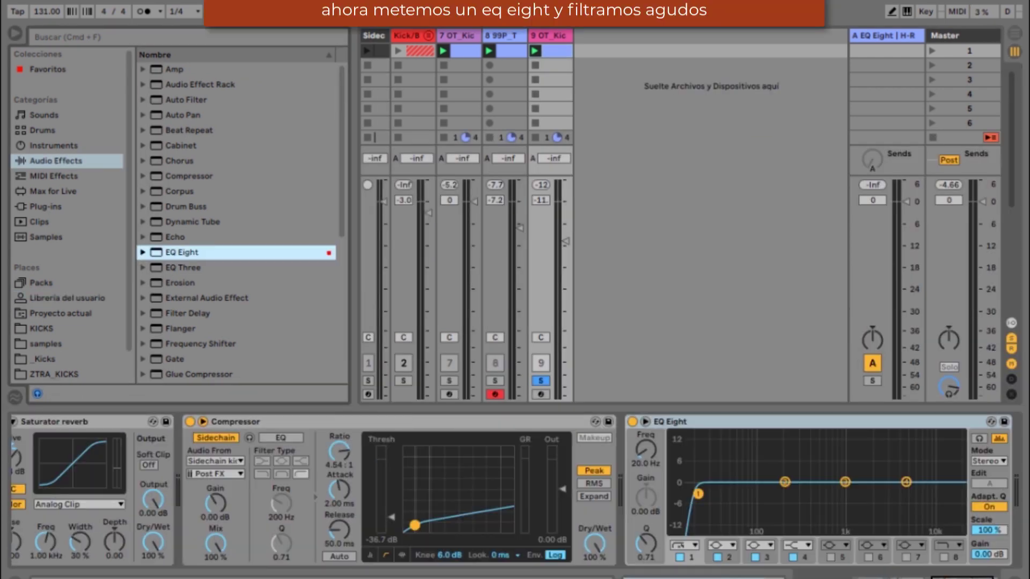
left_click(680, 558)
left_click(722, 545)
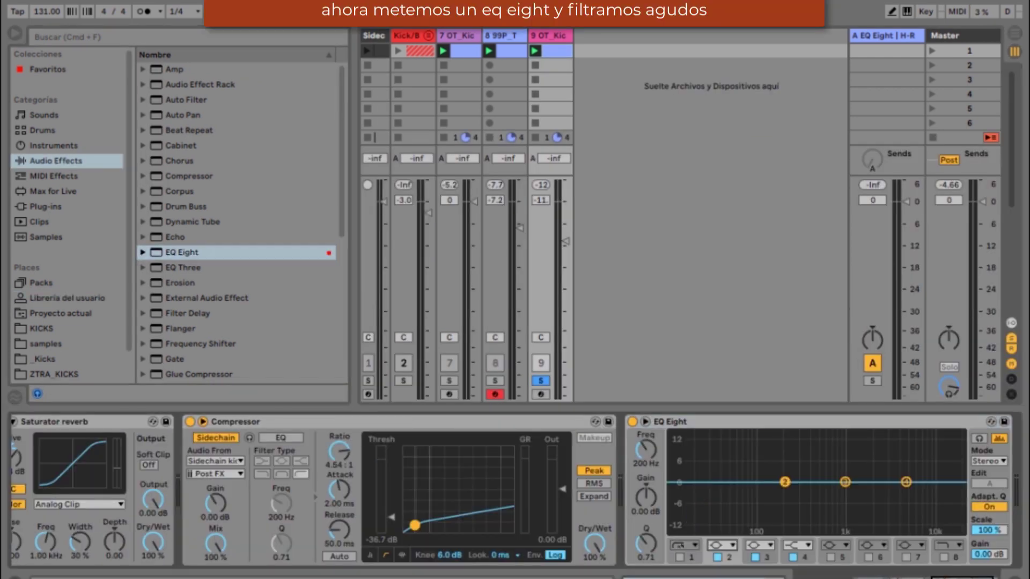
left_click(722, 545)
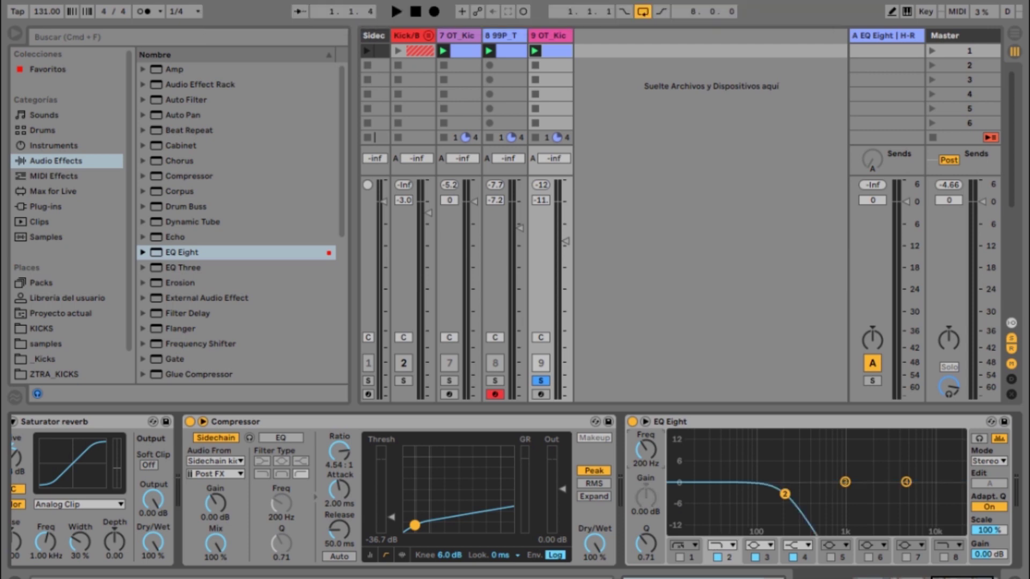
left_click_drag(646, 450, 645, 480)
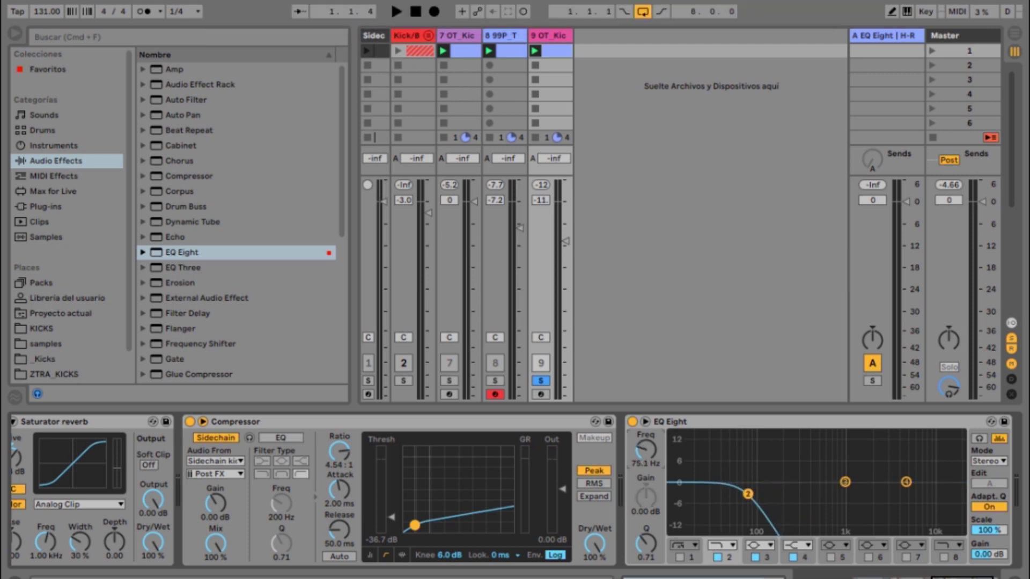
key("space")
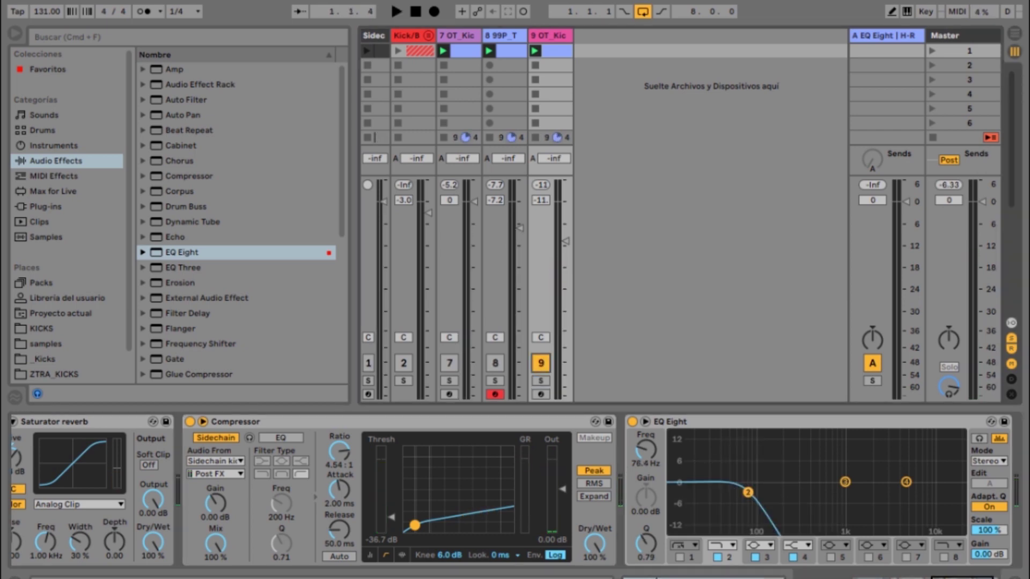
- Play tracks 7 and 8 together with track 9 muted, and lower track 8's volume to -7.8 dB
left_click(495, 364)
left_click(450, 363)
key("space")
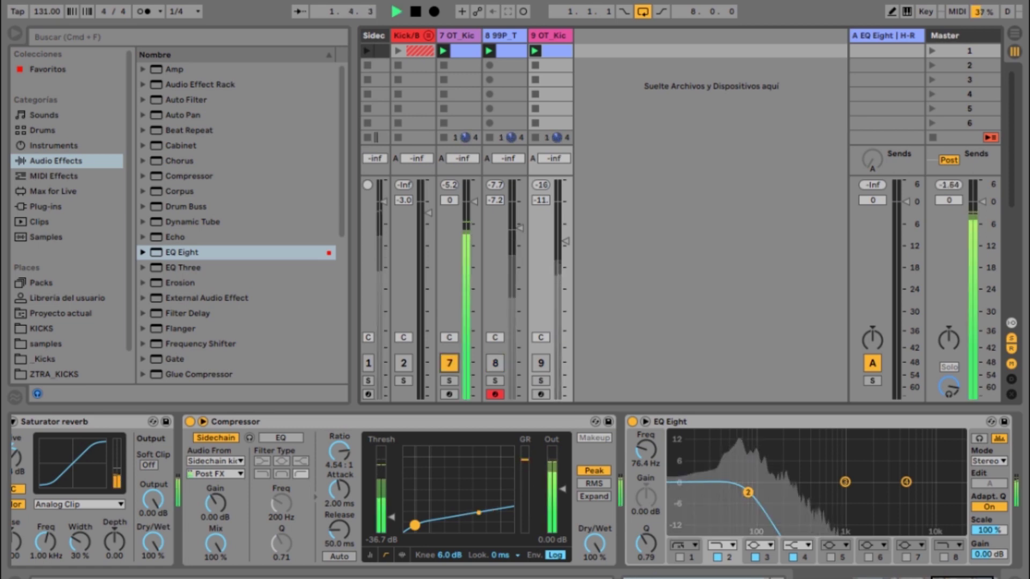
left_click(495, 363)
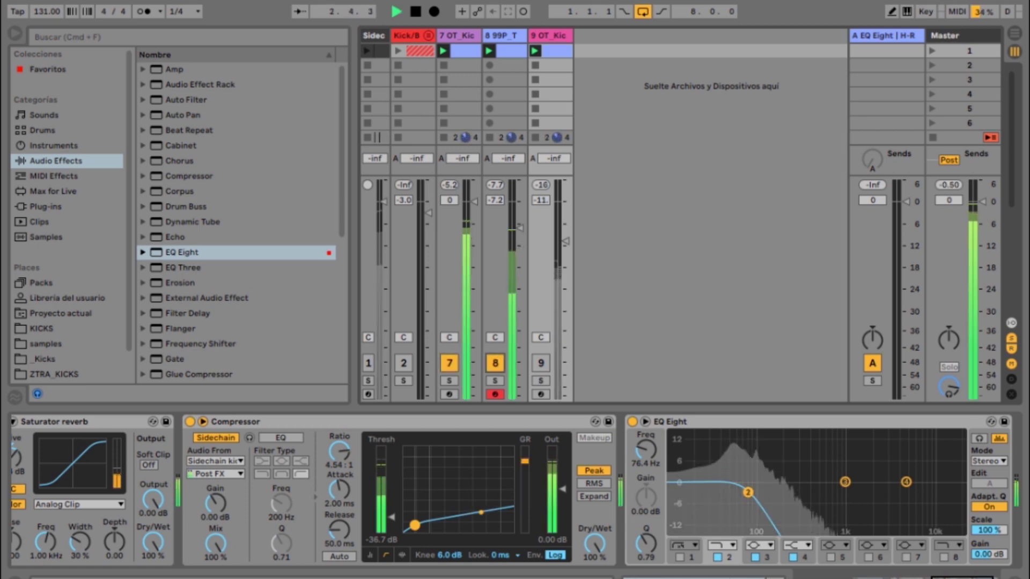
mouse_move(519, 229)
left_mouse_down()
mouse_move(520, 214)
mouse_move(520, 232)
left_mouse_up()
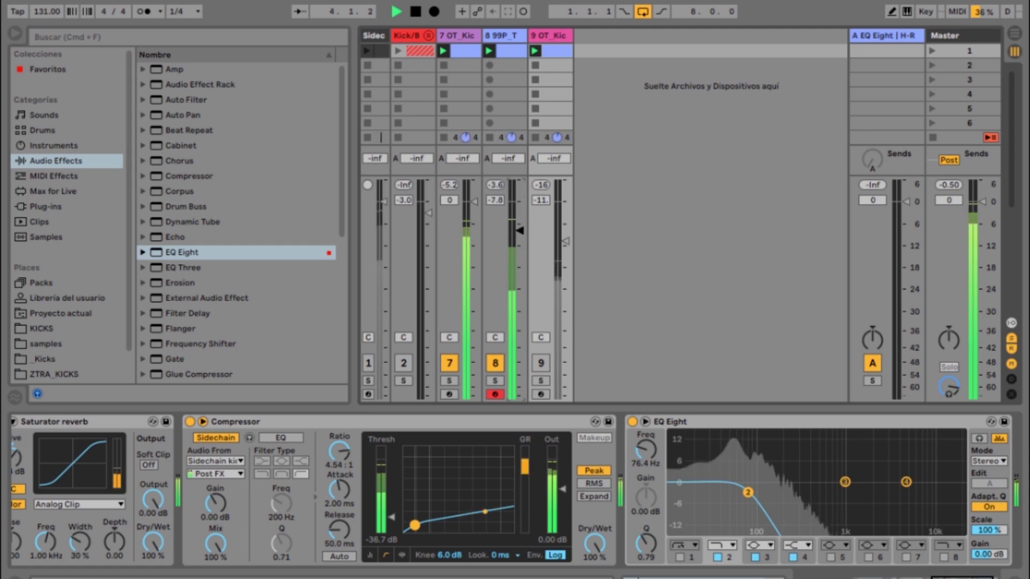
- Cut more lows on track 8 by setting EQ Eight's band 1 to a steeper low cut at 194 Hz with Q 0.66
left_click(519, 230)
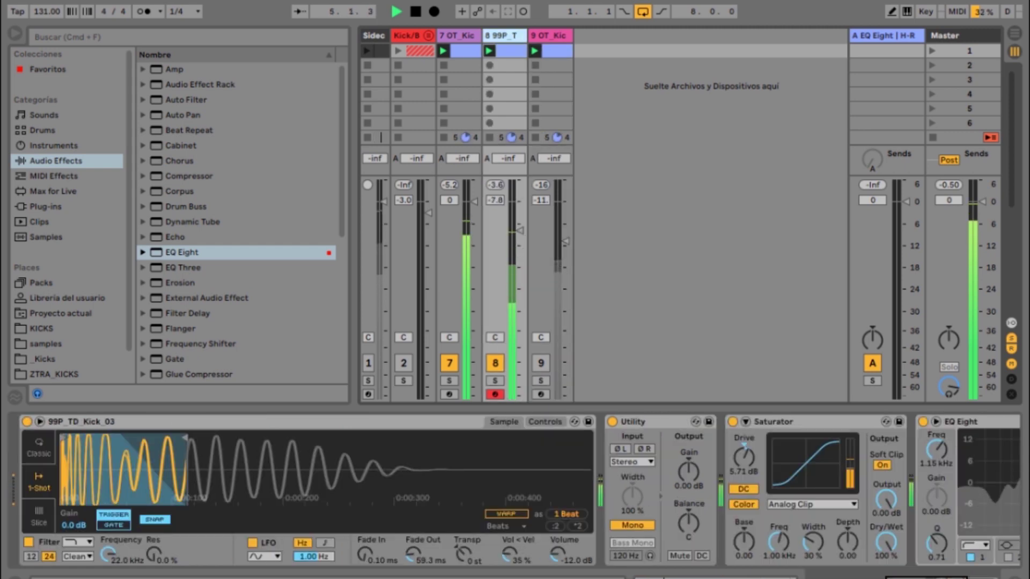
scroll(515, 488, "right", 6)
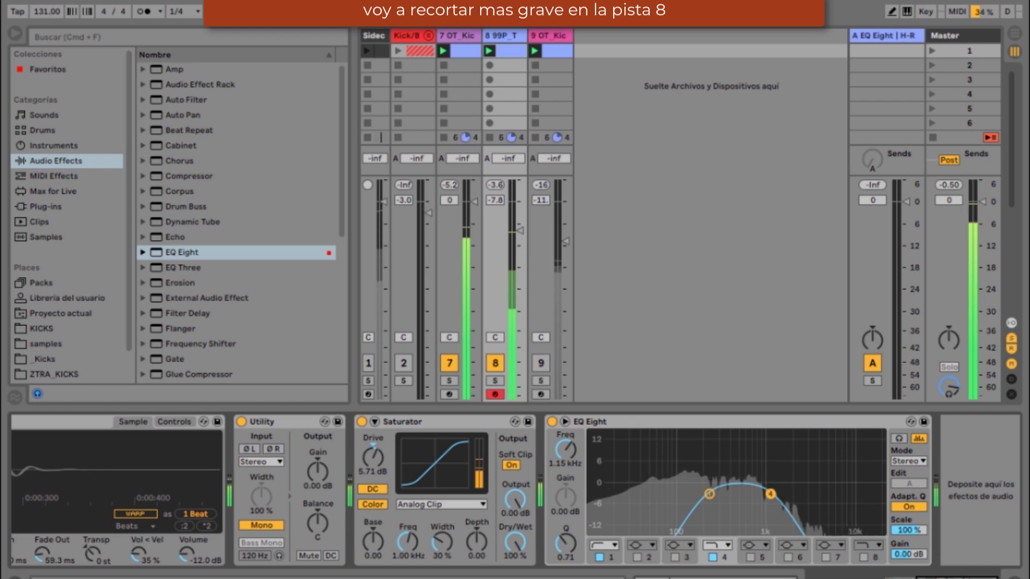
left_click(709, 494)
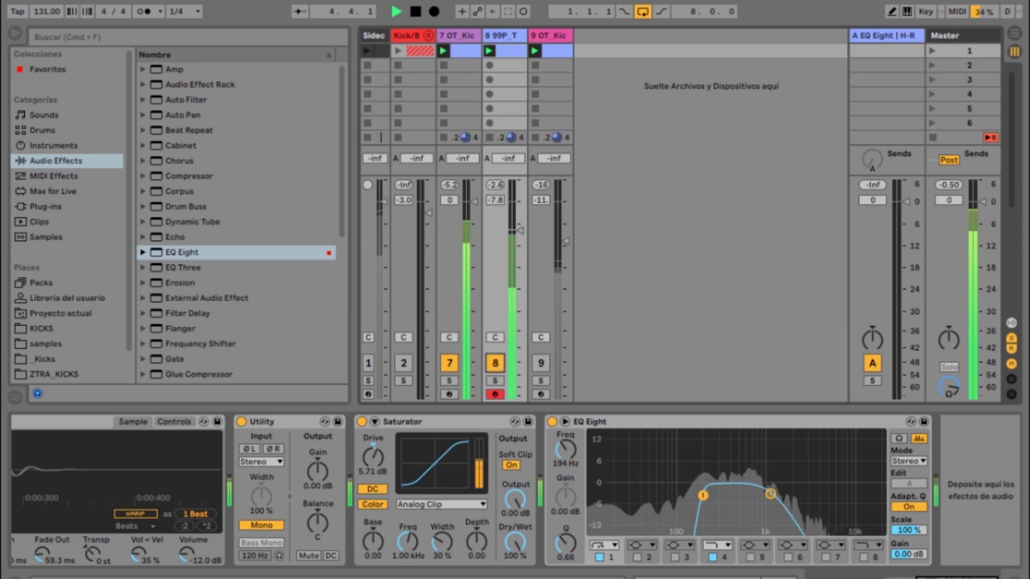
- Unmute track 9 and raise its volume to about -6 dB while listening with tracks 7 and 8
left_click(541, 364)
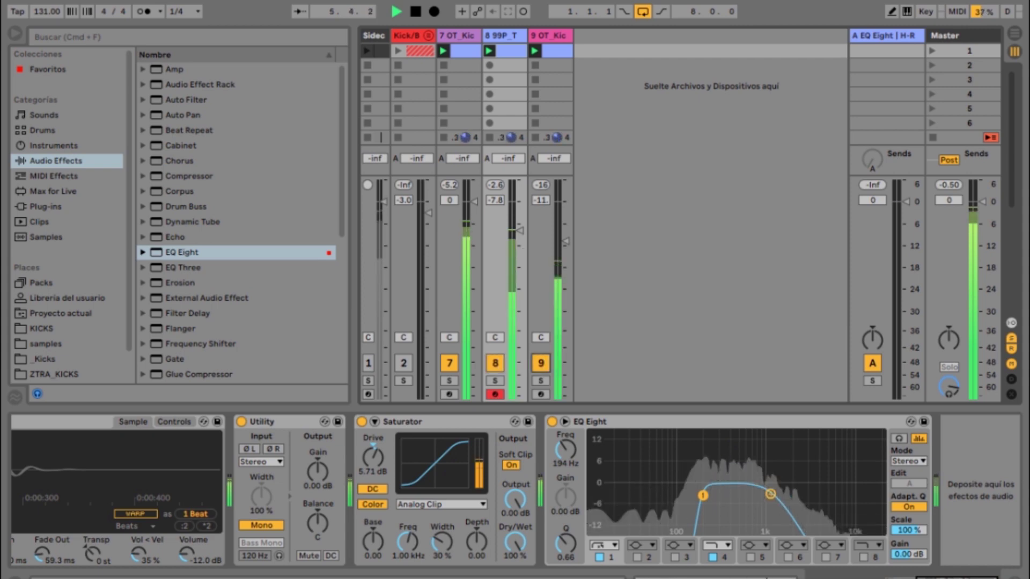
left_click_drag(566, 242, 566, 200)
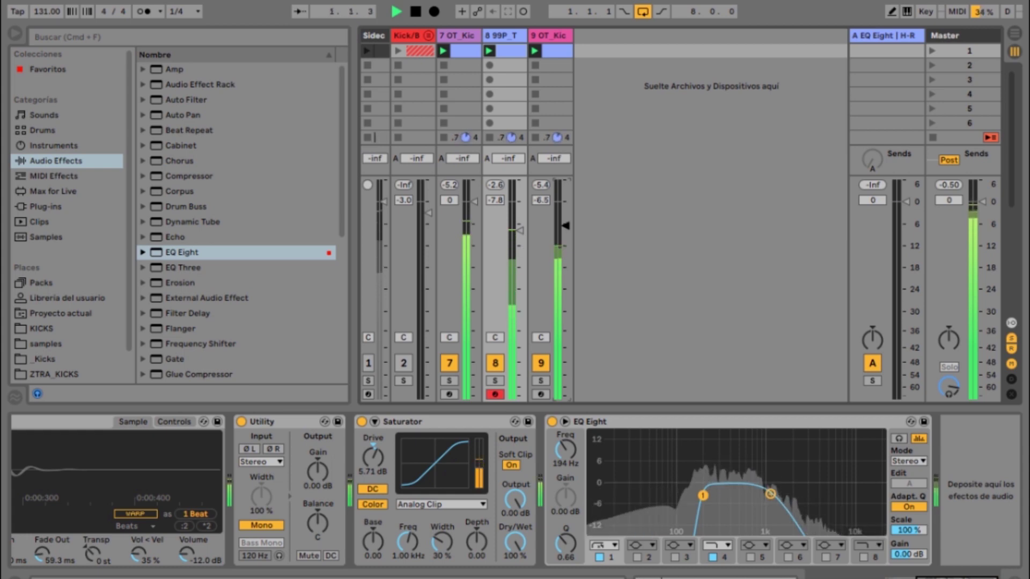
- With track 7 muted, adjust the high-cut band of track 9's EQ Eight to 75.8 Hz with Q 0.89
left_click(450, 363)
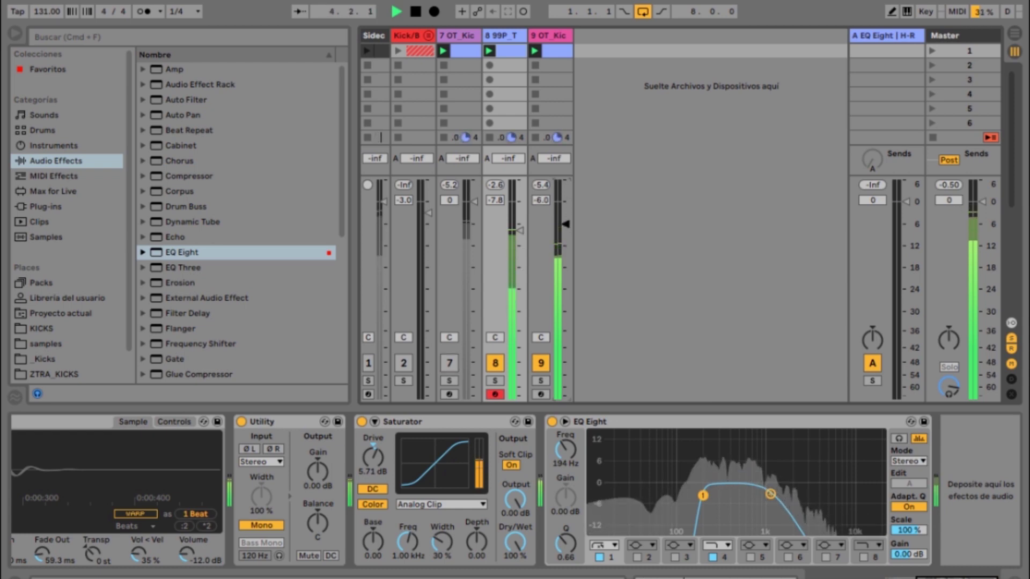
left_click(548, 36)
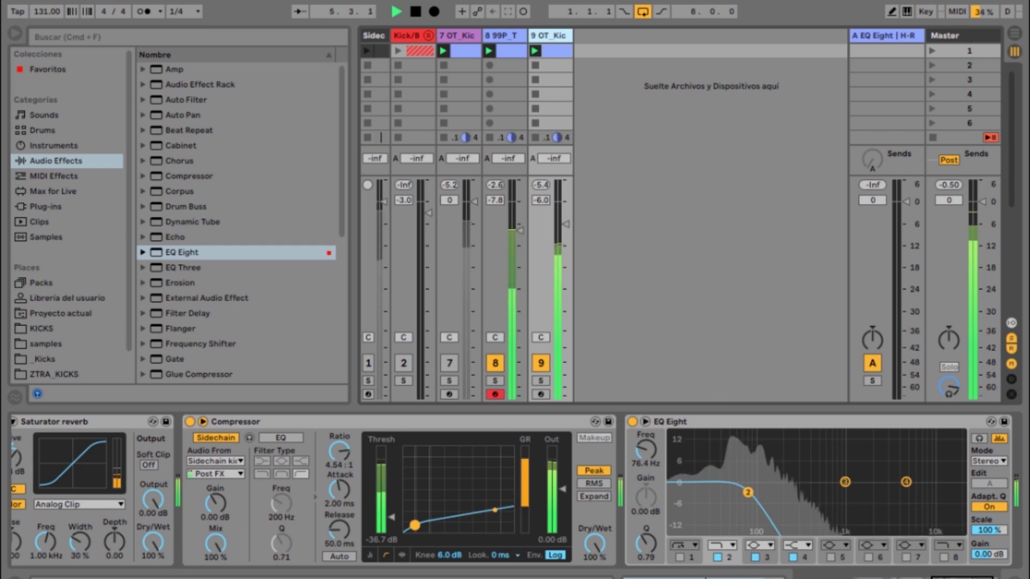
left_click_drag(747, 493, 748, 489)
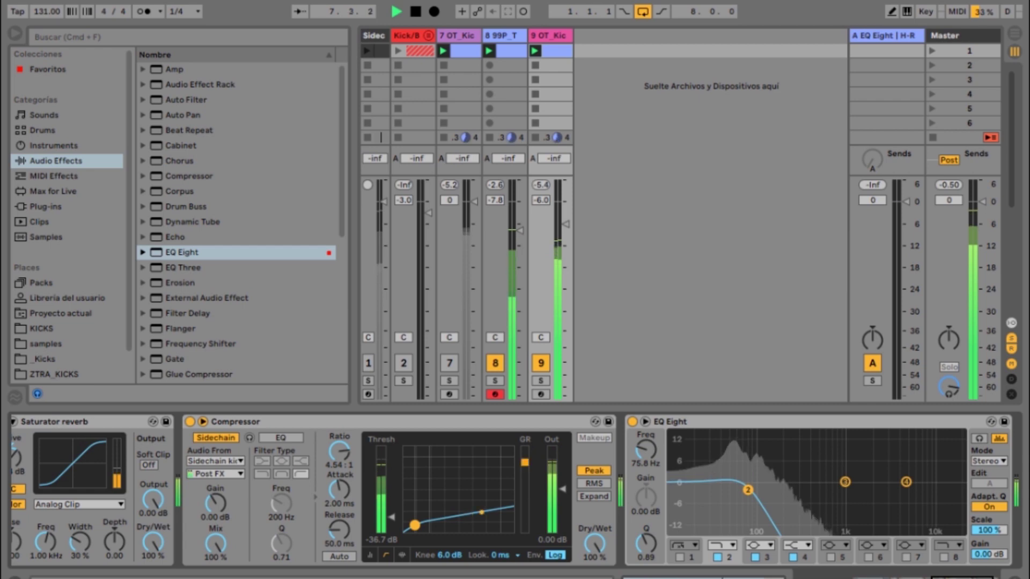
- Unmute track 7, lower track 9's volume to -8.0 dB against the full kick and stop playback
left_click(449, 363)
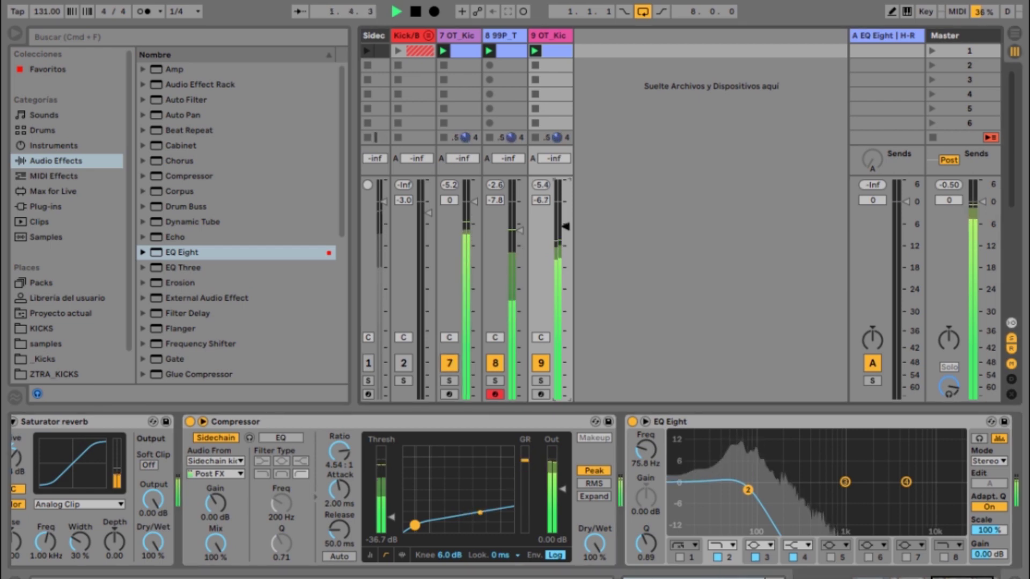
left_click_drag(566, 225, 566, 231)
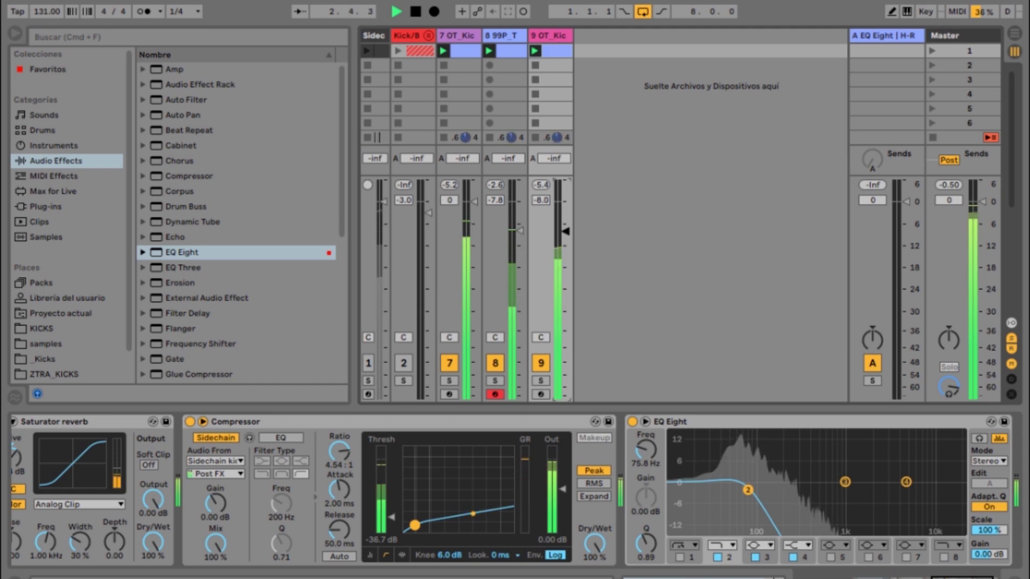
key("space")
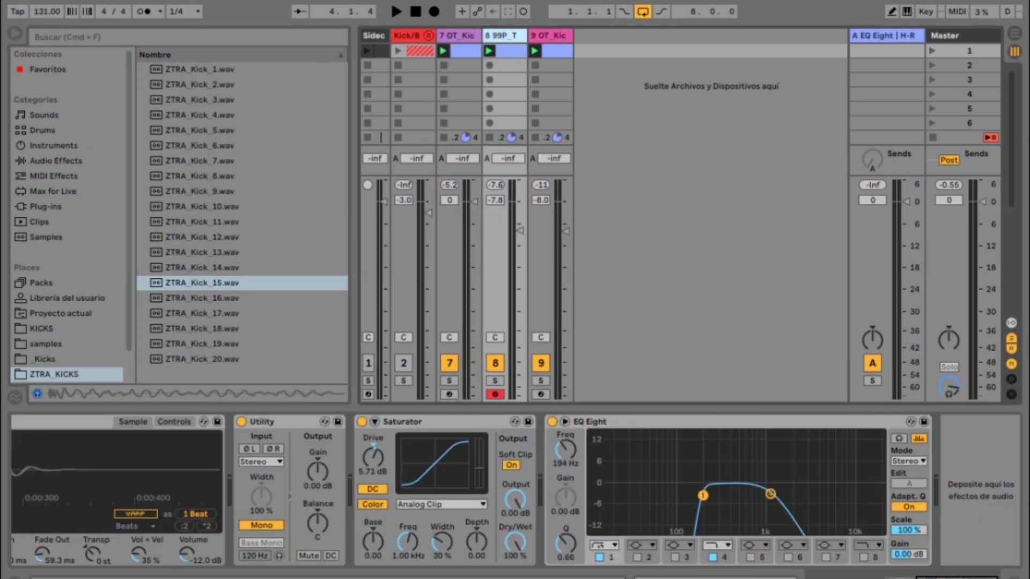
- Solo track 8, extend the end of its 99P_TD_Kick_03 sample slightly and set Fade Out to 24.4 ms
key("space")
left_click(495, 381)
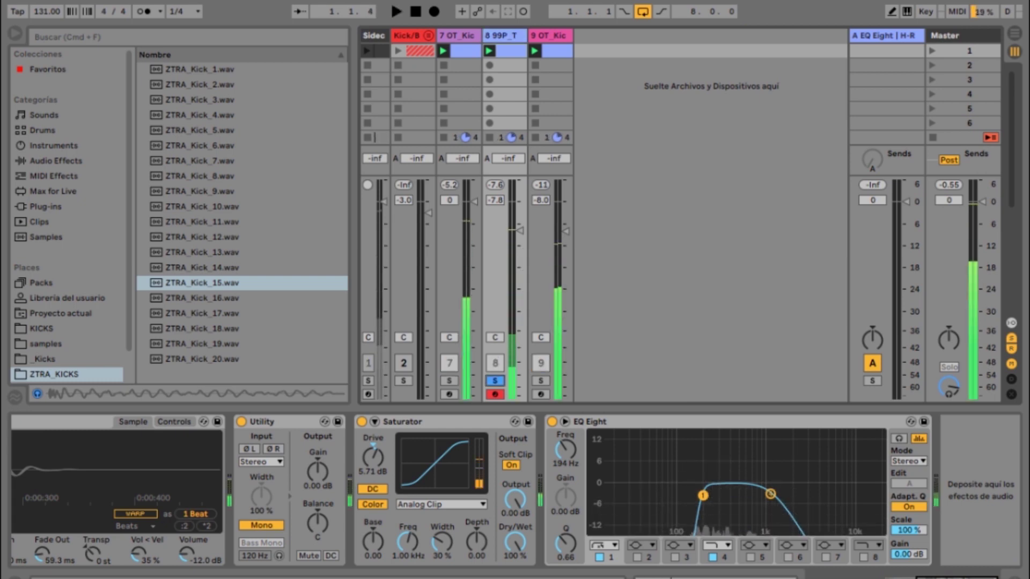
scroll(515, 489, "left", 10)
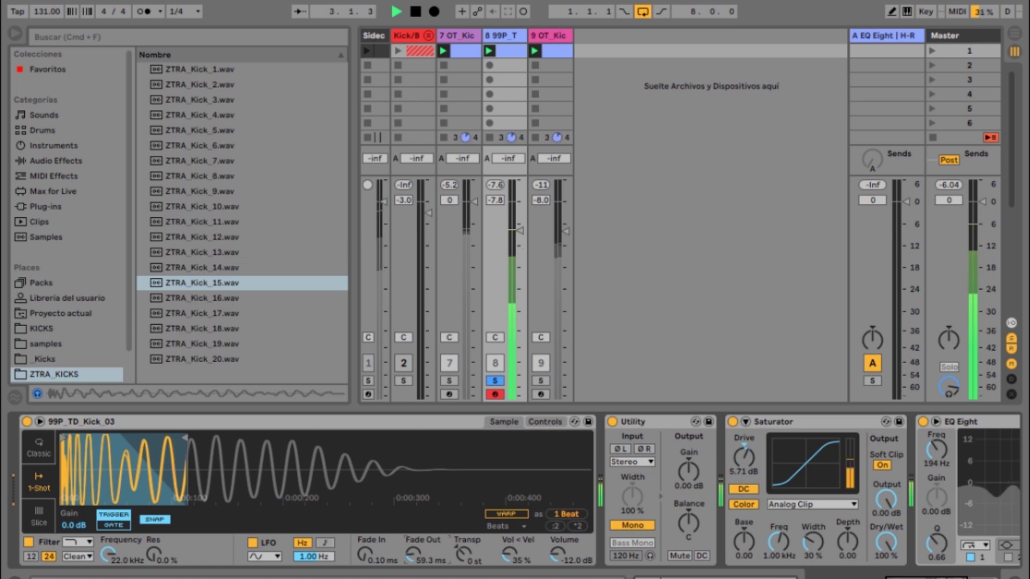
mouse_move(414, 555)
left_mouse_down()
mouse_move(413, 541)
mouse_move(414, 562)
left_mouse_up()
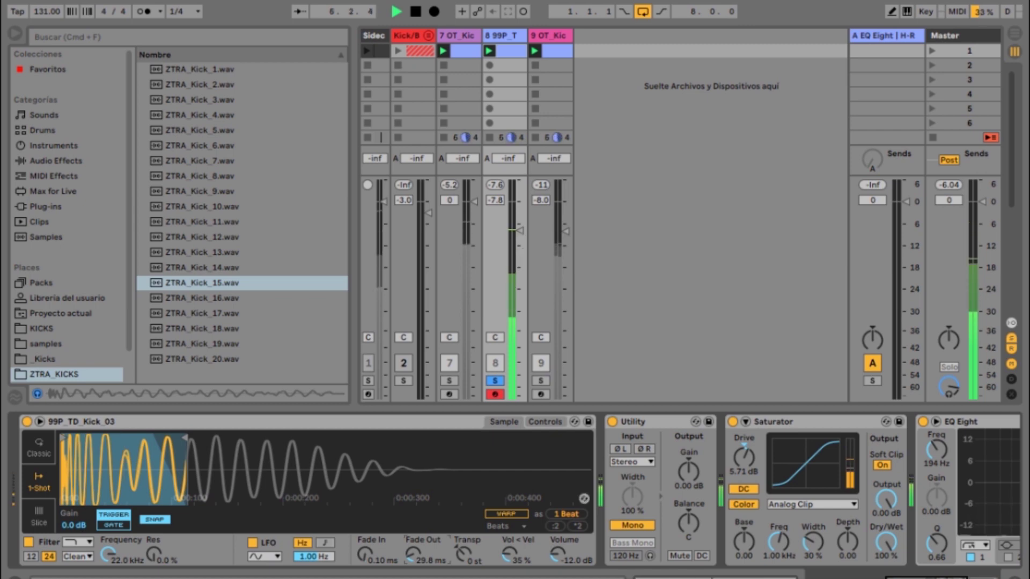
mouse_move(185, 438)
left_mouse_down()
mouse_move(218, 438)
mouse_move(208, 438)
left_mouse_up()
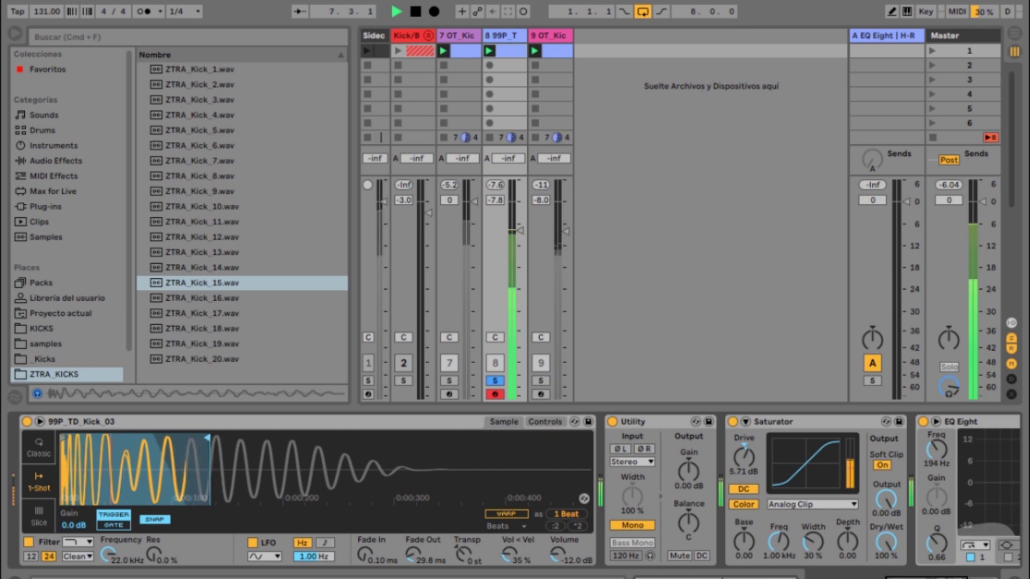
mouse_move(413, 554)
left_mouse_down()
mouse_move(413, 570)
mouse_move(413, 556)
left_mouse_up()
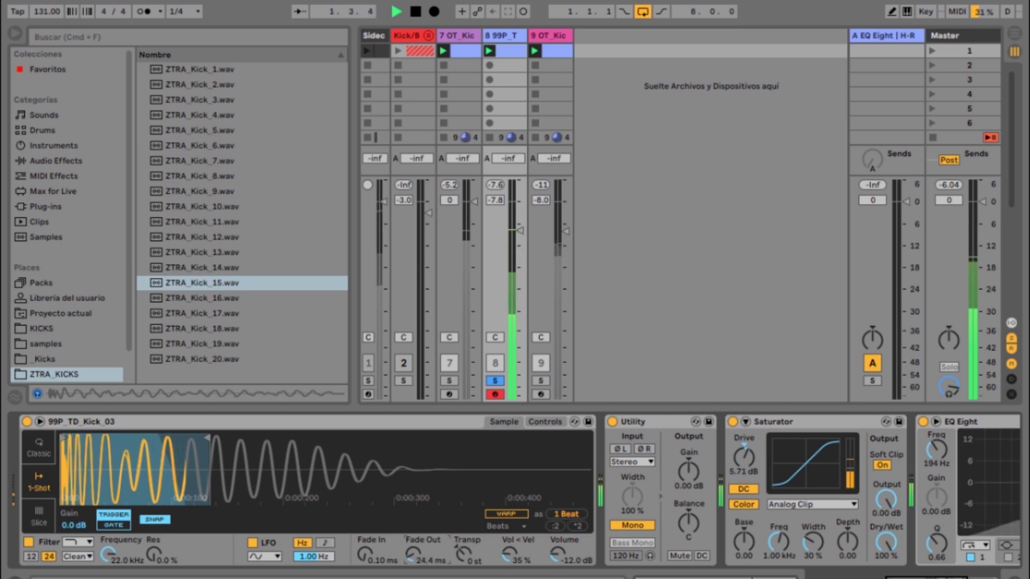
- Replace track 8's sample with ZTRA_Kick_15.wav from the ZTRA_KICKS folder and audition it with the other tracks
left_click_drag(201, 283, 301, 468)
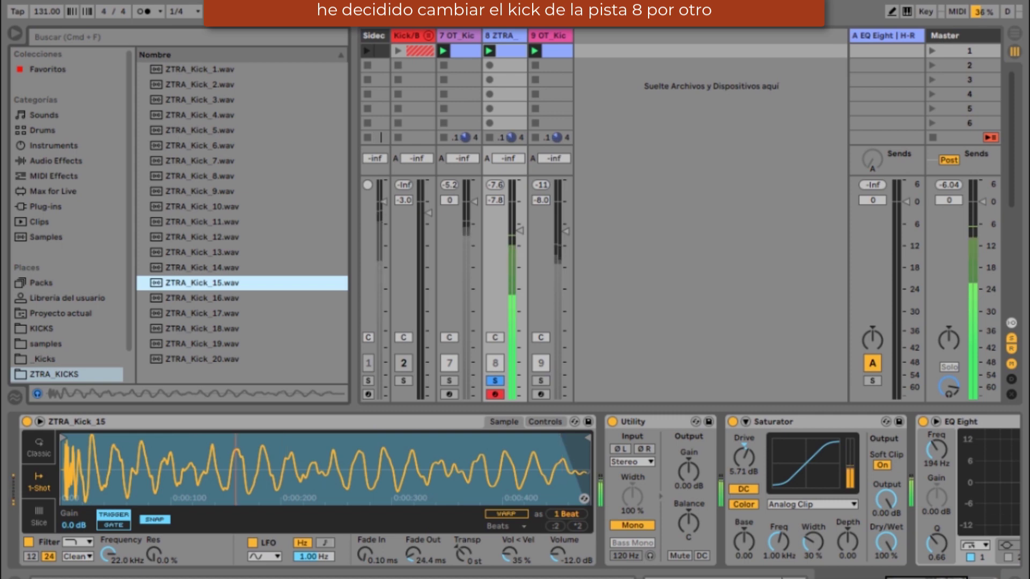
left_click(495, 381)
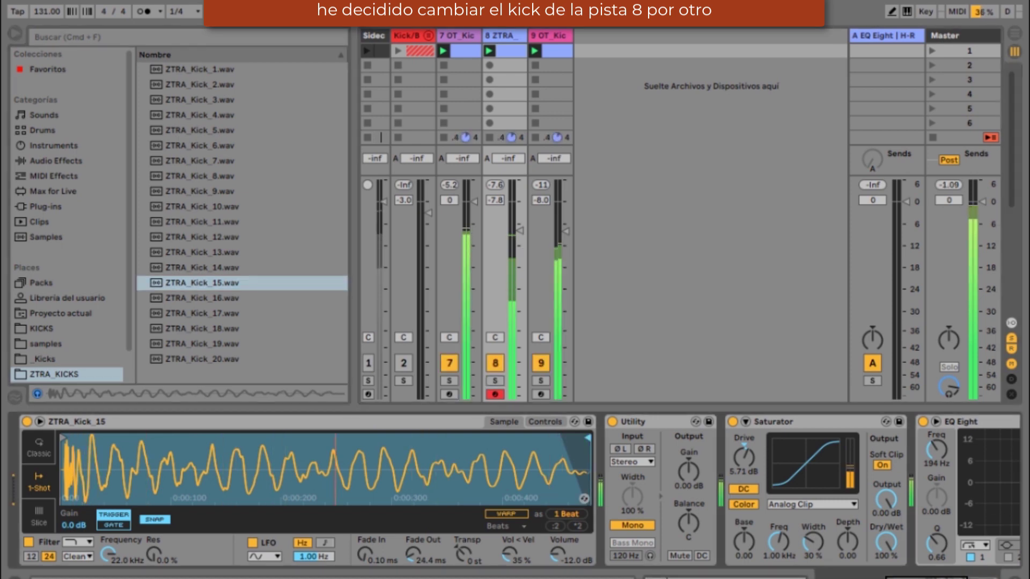
- Shorten ZTRA_Kick_15 on track 8 to roughly its first third and set Fade Out to 79.5 ms, soloing the track to check
mouse_move(588, 438)
left_mouse_down()
mouse_move(156, 438)
mouse_move(211, 438)
left_mouse_up()
left_click(495, 381)
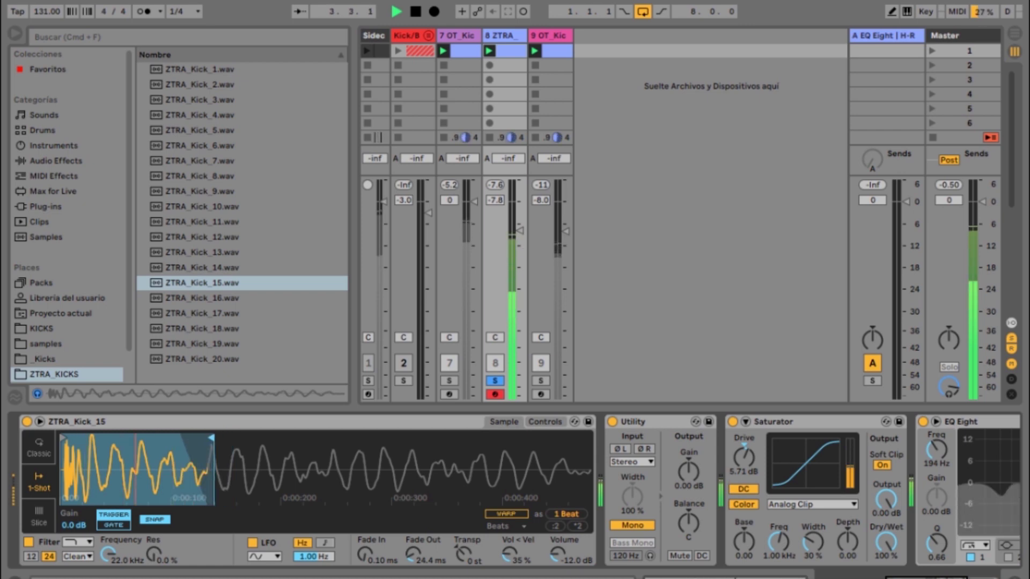
left_click_drag(413, 554, 413, 542)
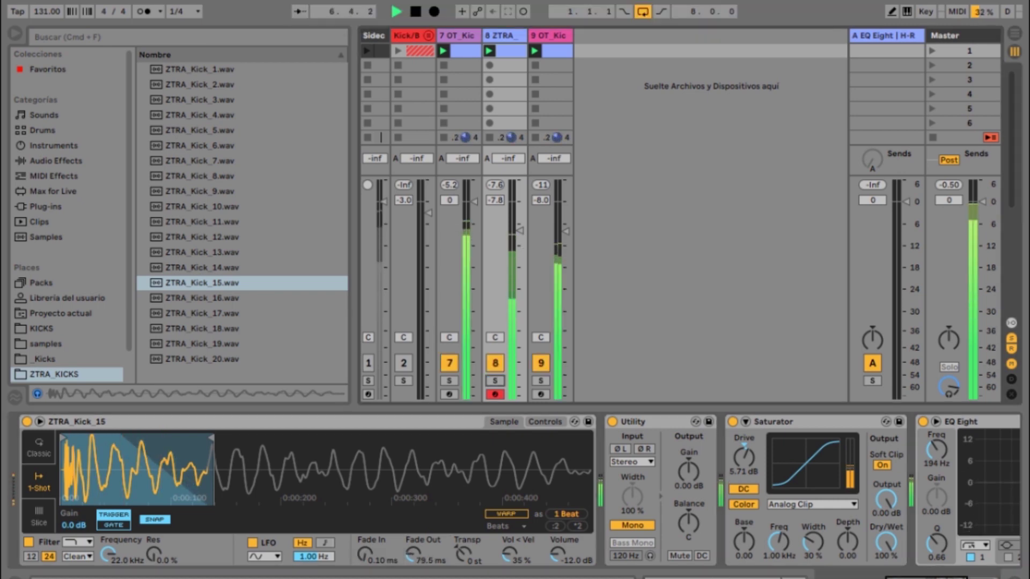
- Compare the layered kick with and without track 8, and add a new MIDI track after track 9
left_click(494, 363)
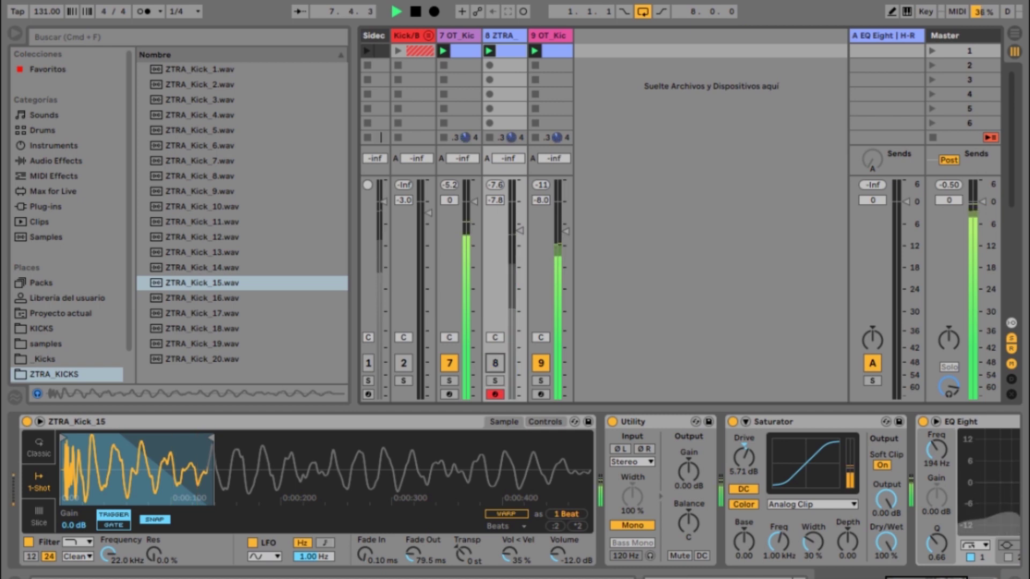
left_click(495, 363)
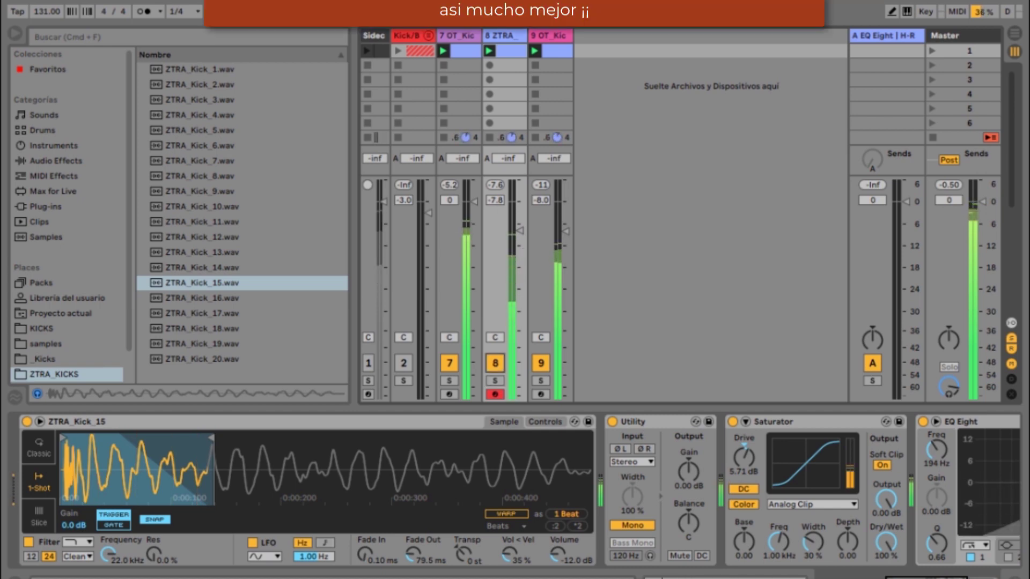
key("super+shift+t")
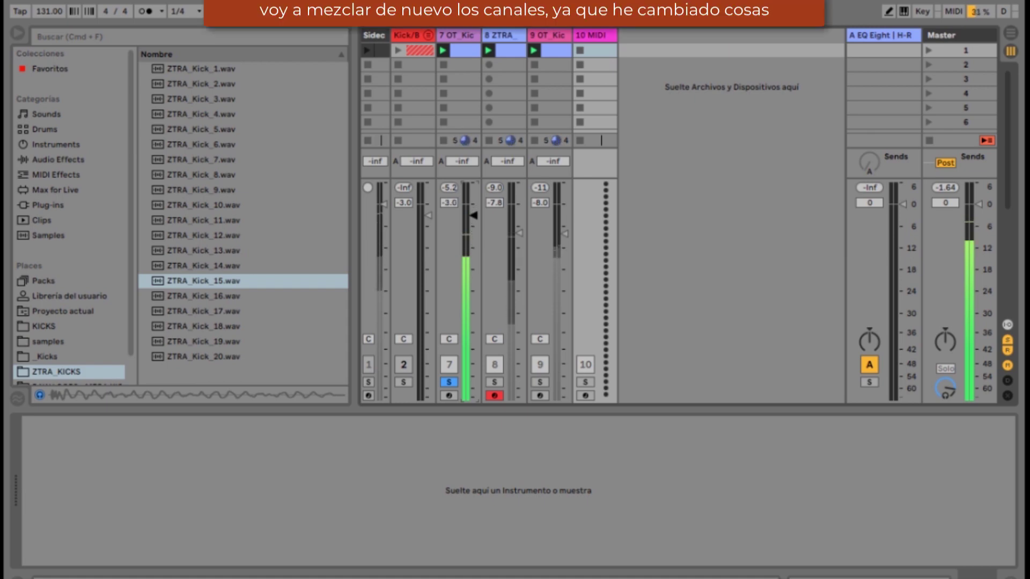
- Rebalance the kick layers, setting track 7 to -3.0 dB, track 8 to about -10 dB and track 9 to about -11 dB
left_click(449, 382)
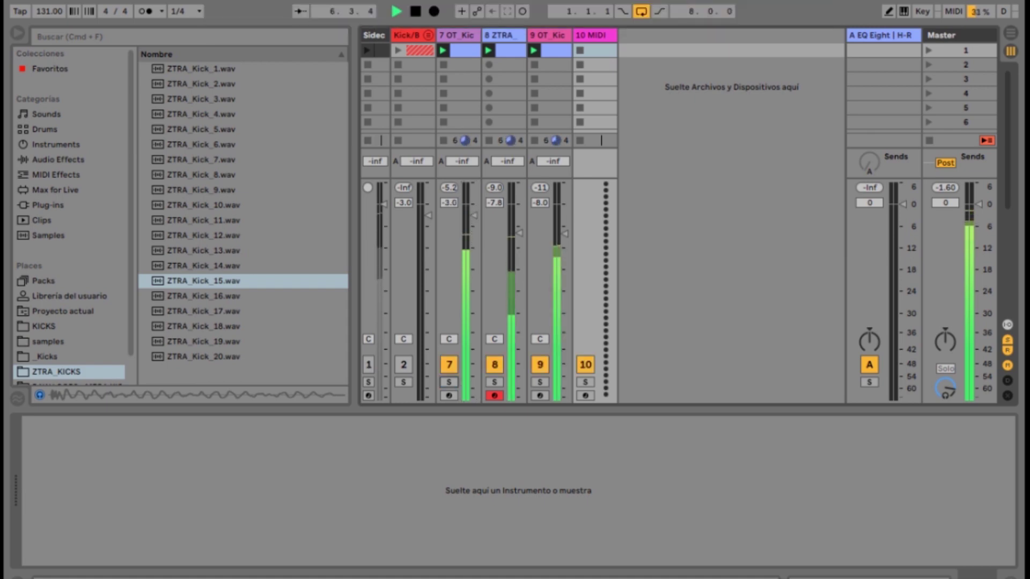
left_click(540, 365)
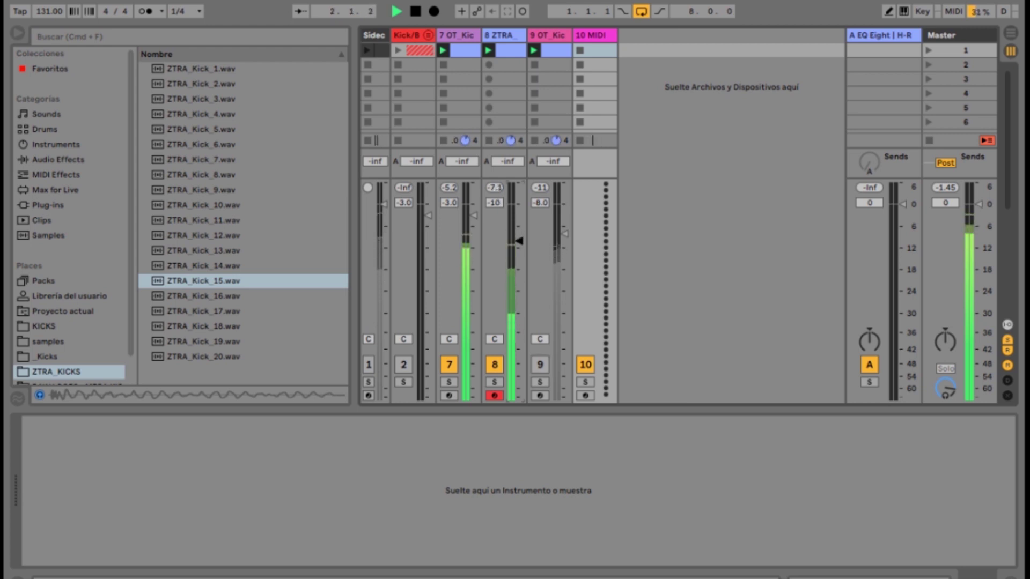
left_click(540, 365)
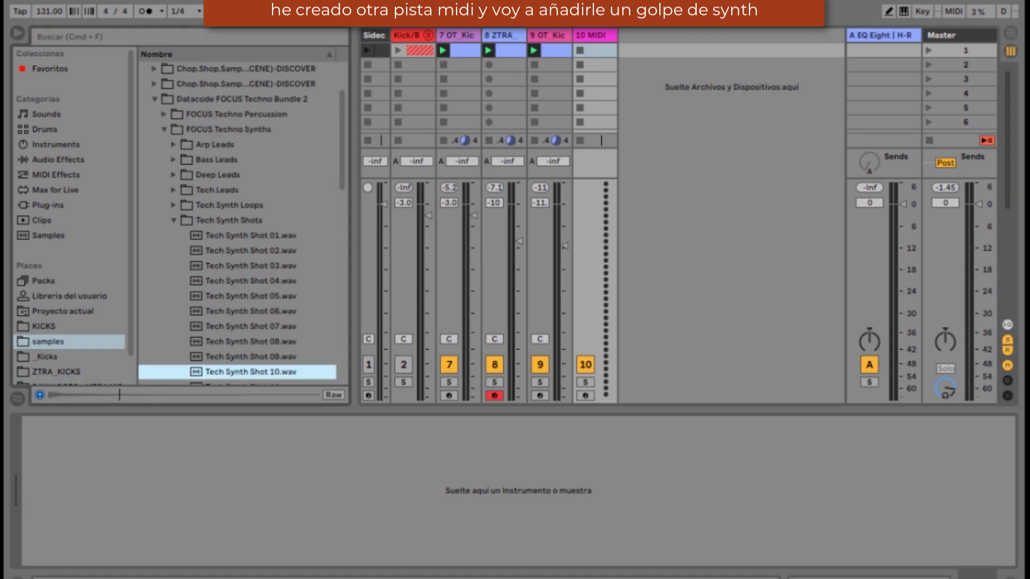
- Load Tech Synth Shot 10.wav onto MIDI track 10, place Random_Riff_Generator_Pro.amxd in front of it and open the generator
left_click_drag(250, 372, 344, 483)
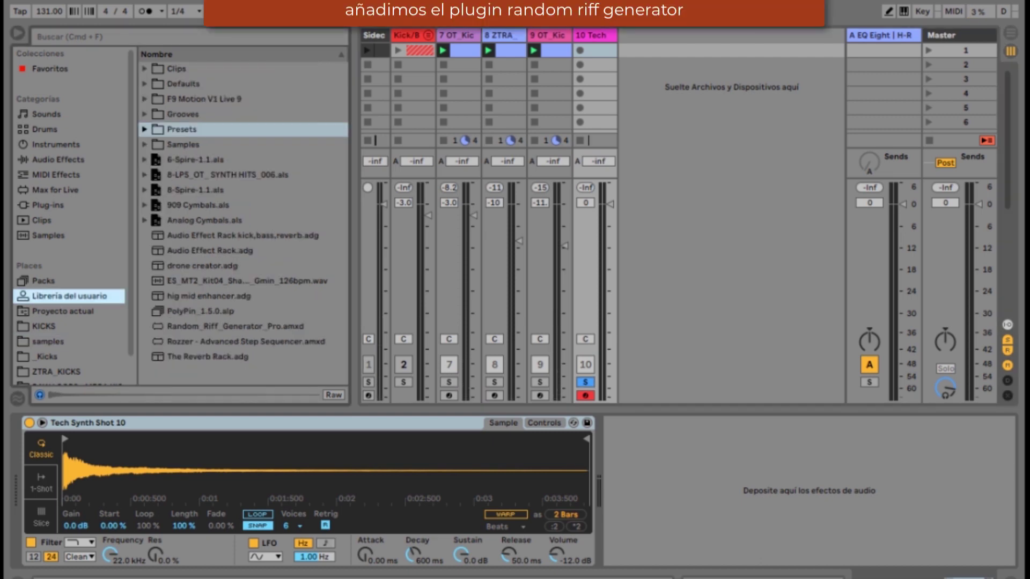
left_click_drag(235, 326, 161, 472)
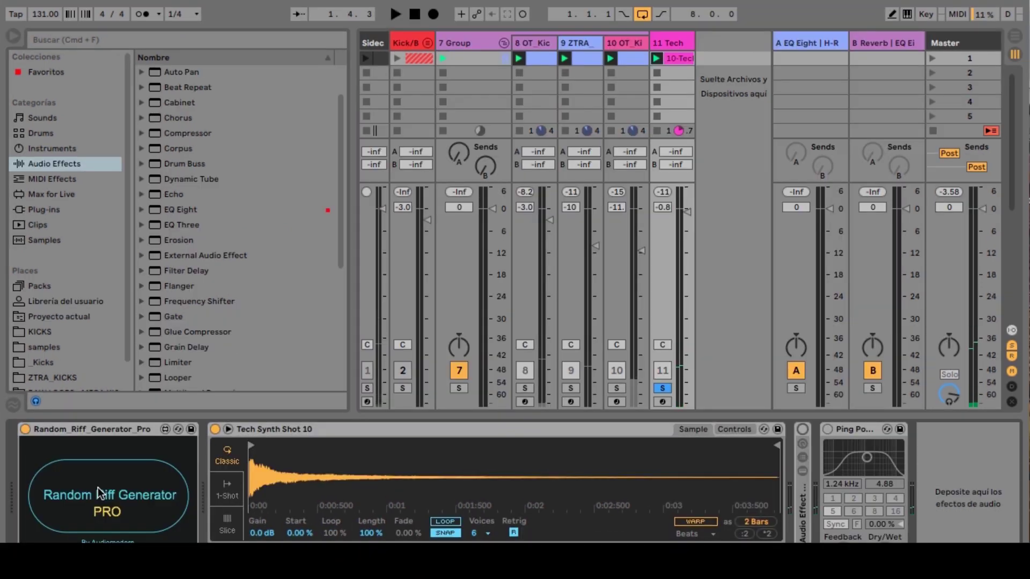
left_click(98, 488)
left_click_drag(751, 77, 507, 108)
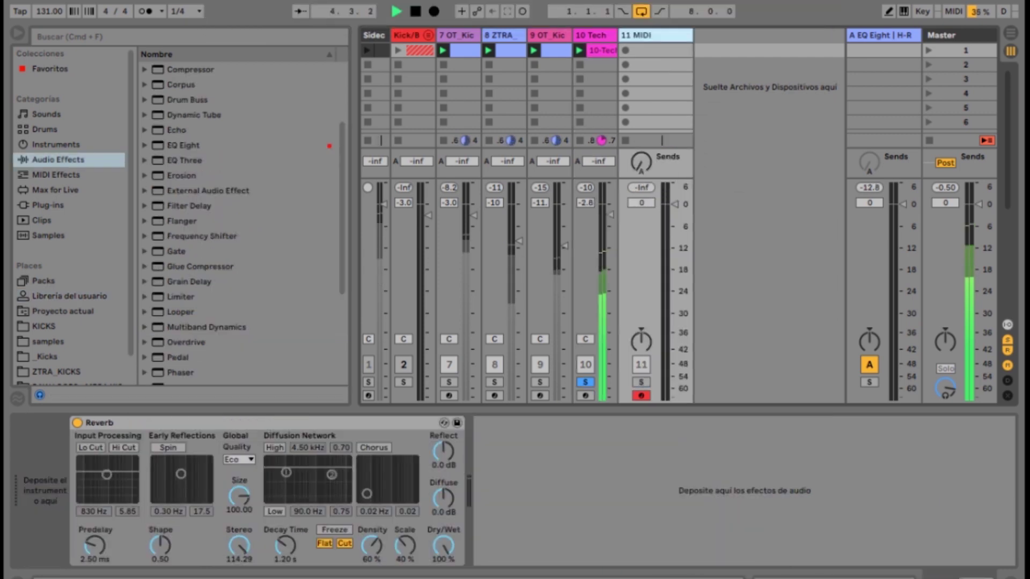
- Create return track B, move the Reverb from MIDI track 11 onto it and delete the leftover track 11
key("ctrl+alt+t")
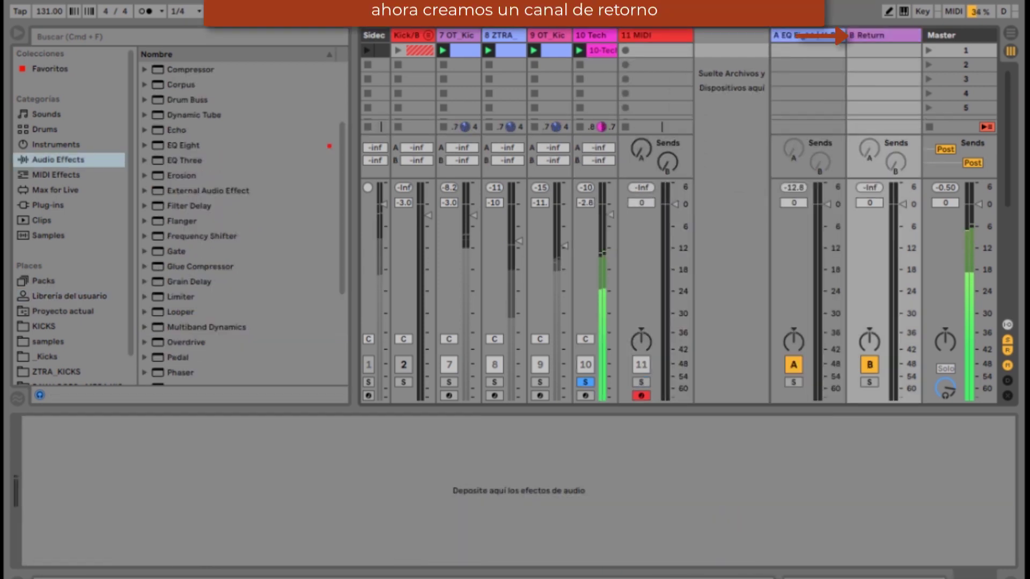
left_click(656, 35)
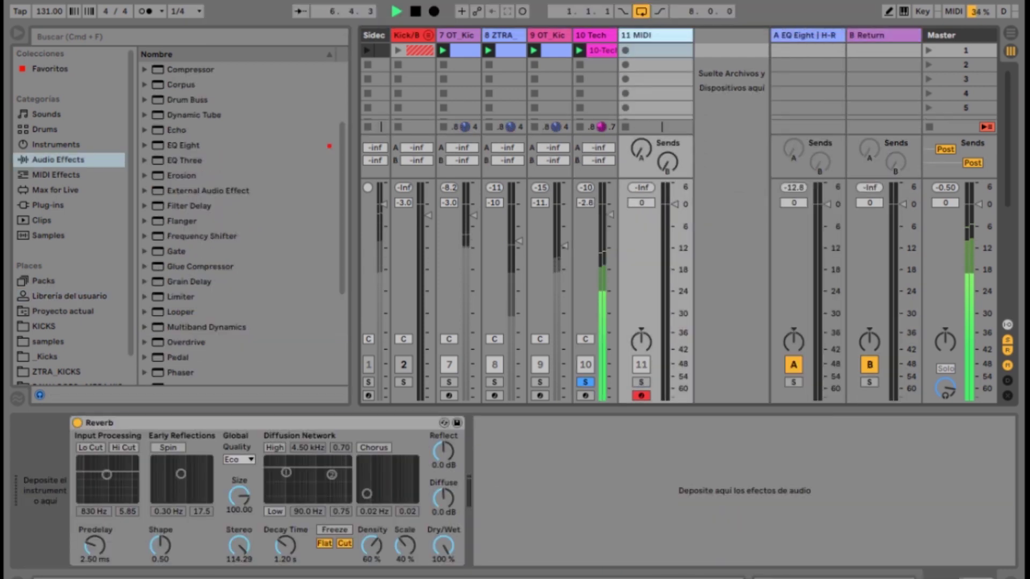
left_click_drag(100, 423, 877, 48)
left_click(656, 36)
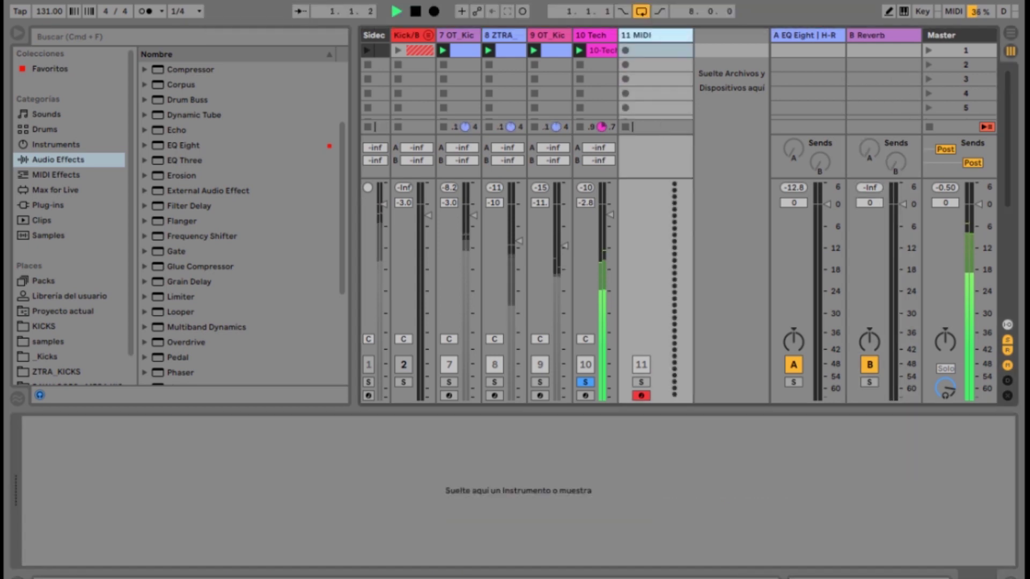
key("Delete")
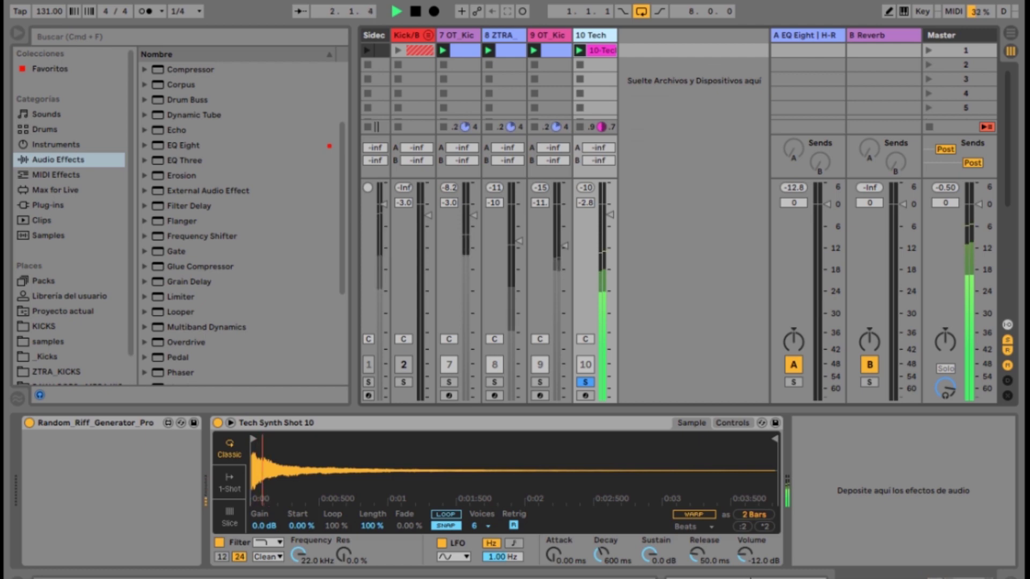
- Set track 10's send B to 0 dB, and set return B's Reverb to Diffuse 0.8 dB and Density 54 %
left_click_drag(598, 160, 598, 100)
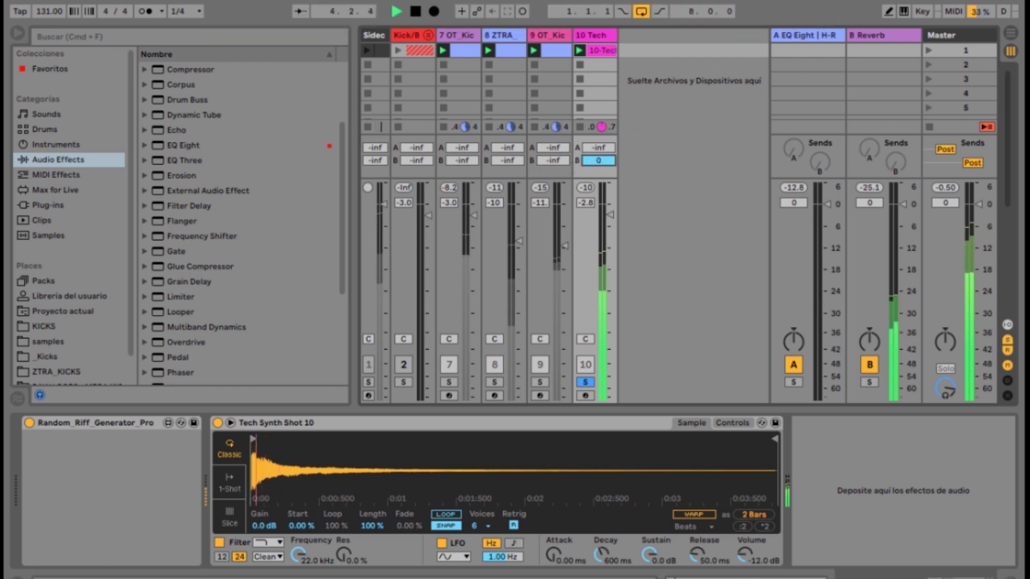
left_click(871, 36)
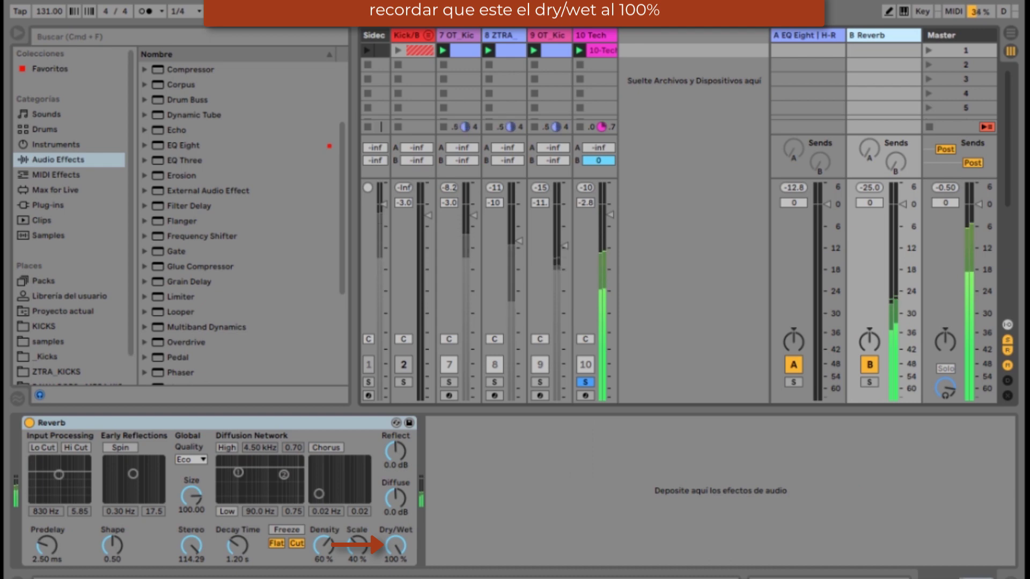
left_click_drag(395, 499, 395, 496)
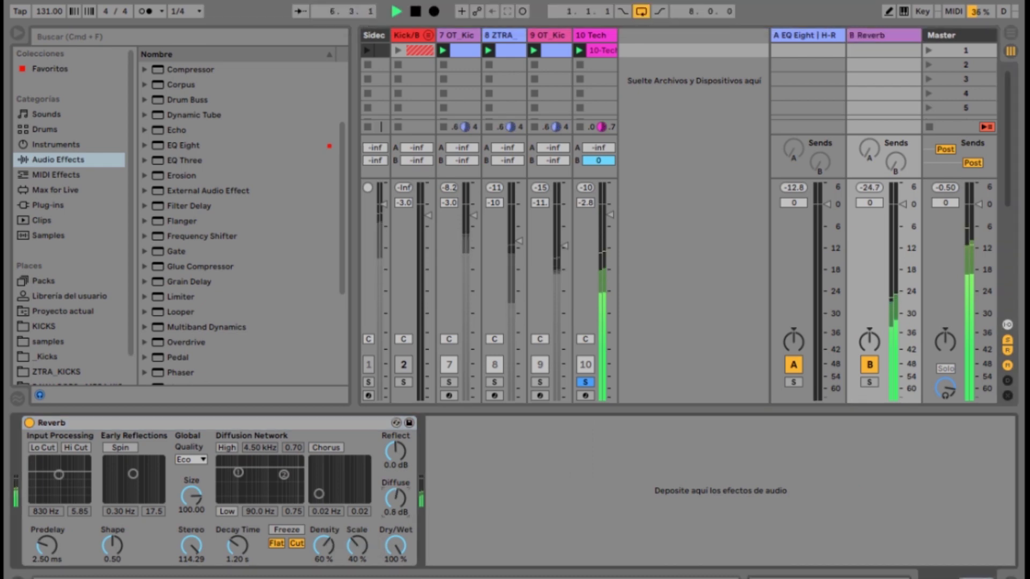
mouse_move(324, 546)
left_mouse_down()
mouse_move(324, 532)
mouse_move(324, 562)
left_mouse_up()
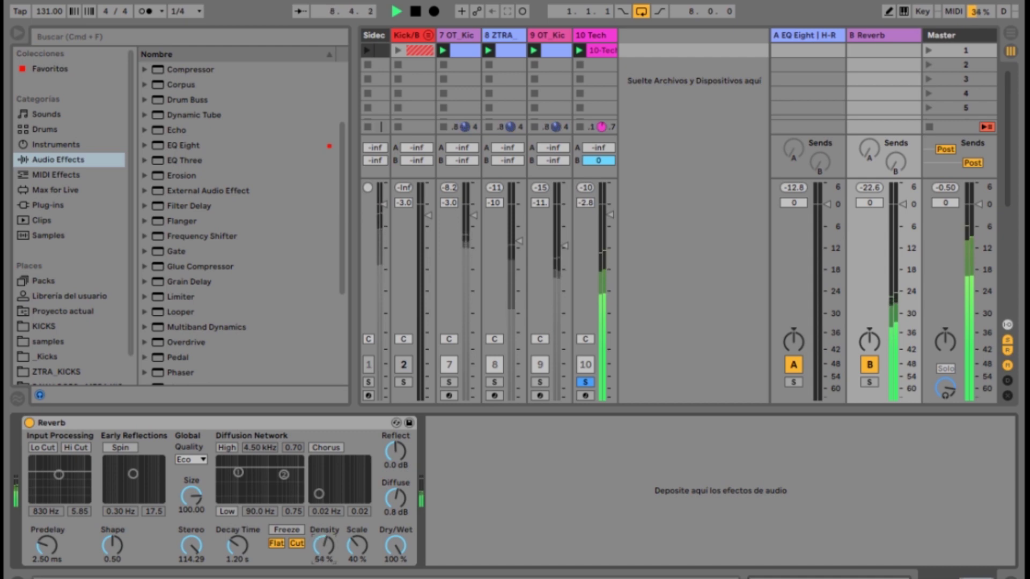
- Shape the Reverb's diffusion network with High at 2.72 kHz and Low at 174 Hz, set Decay Time to 3.02 s and Diffuse to 0.4 dB
left_click(227, 448)
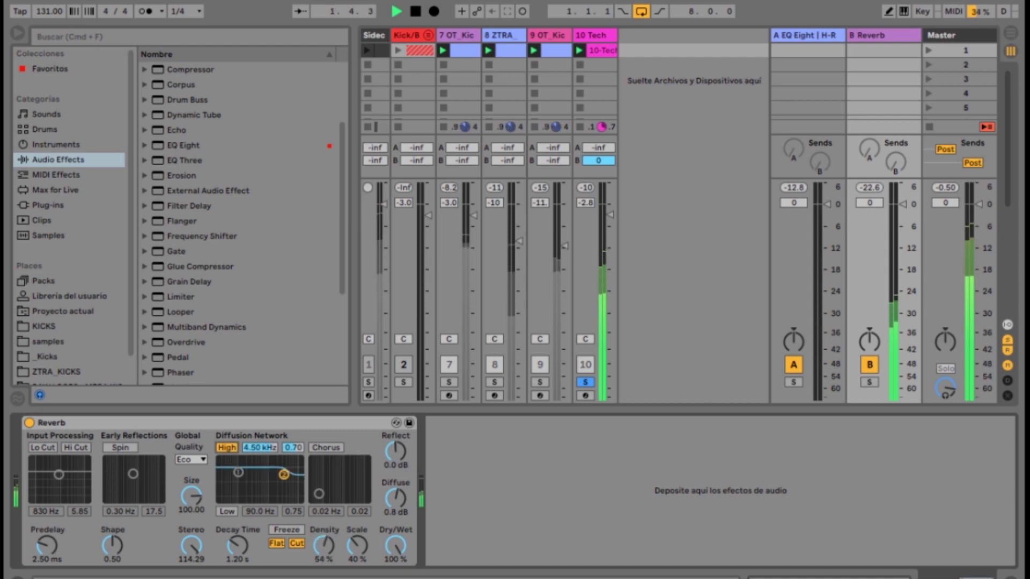
left_click_drag(284, 474, 244, 499)
left_click(227, 511)
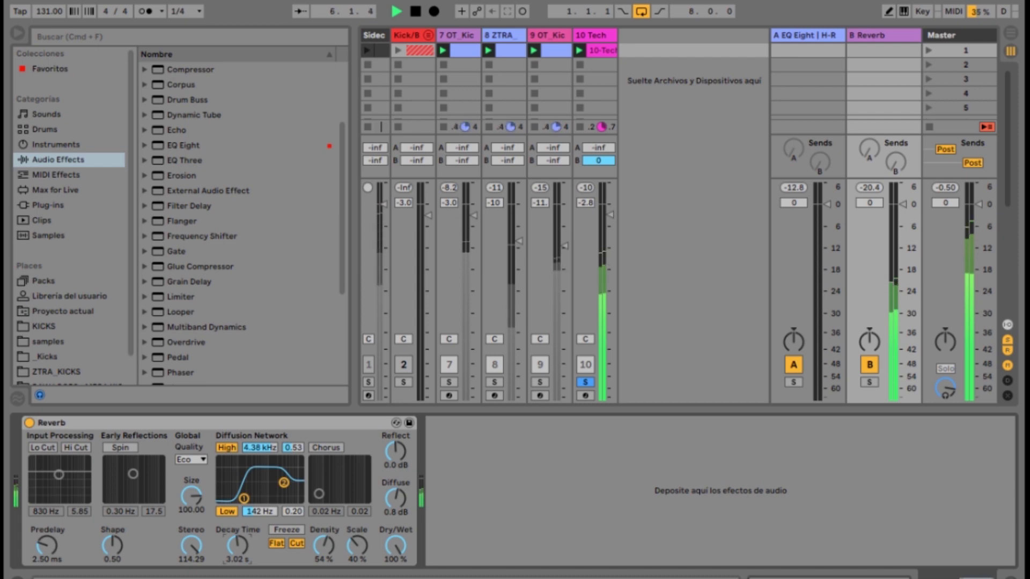
mouse_move(284, 483)
left_mouse_down()
mouse_move(245, 498)
mouse_move(278, 489)
left_mouse_up()
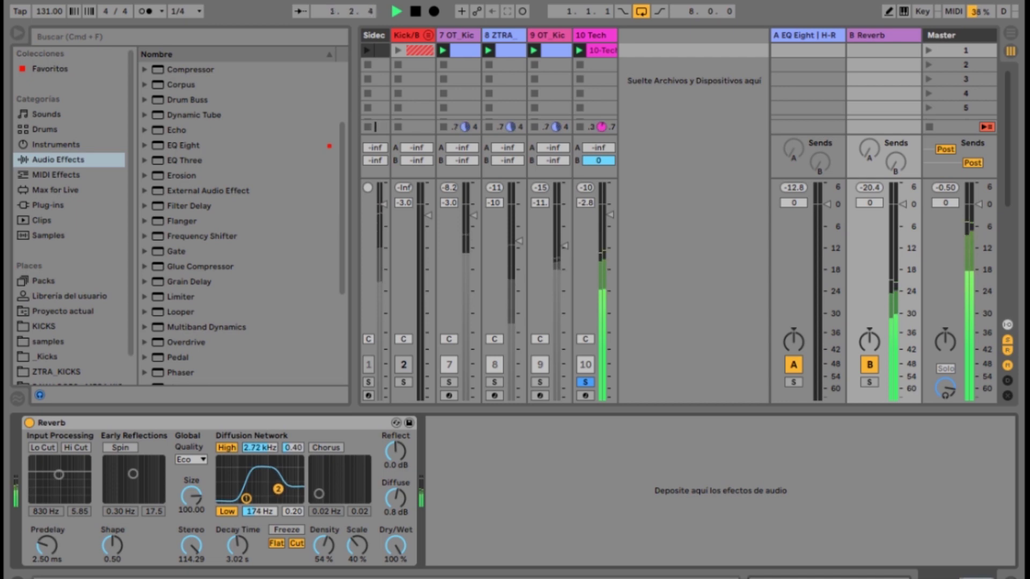
mouse_move(396, 498)
left_mouse_down()
mouse_move(396, 508)
mouse_move(396, 482)
mouse_move(396, 507)
left_mouse_up()
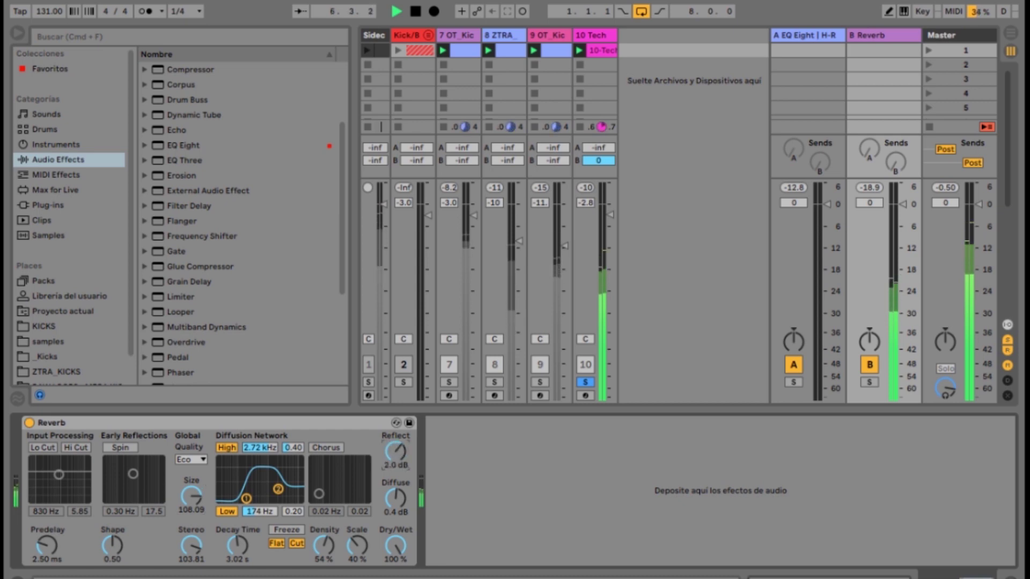
- Add an EQ Eight after the Reverb on return B and set its band 1 low cut to 89.9 Hz
left_click(183, 145)
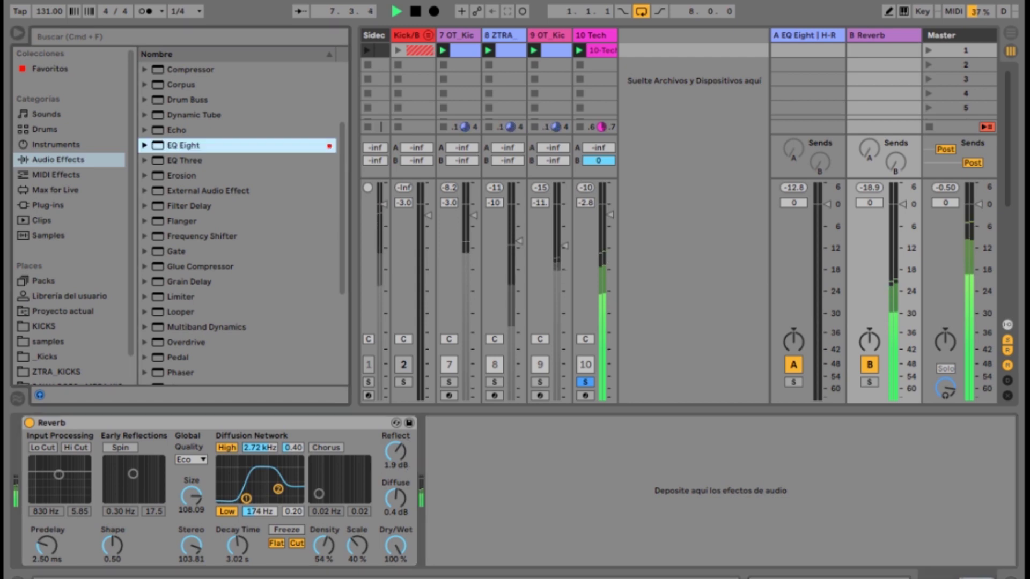
key("Return")
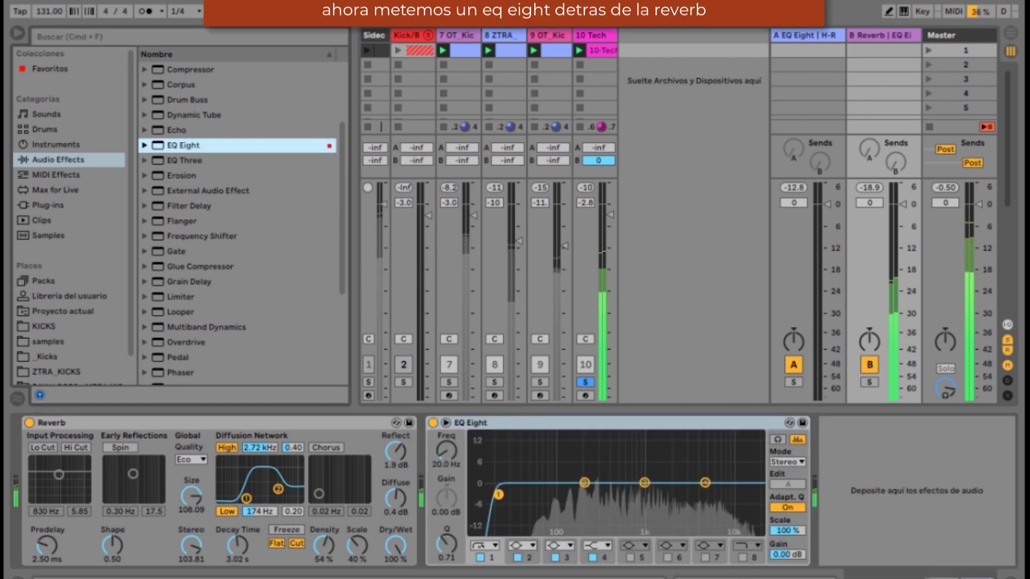
mouse_move(555, 495)
left_mouse_down()
mouse_move(545, 496)
mouse_move(563, 488)
mouse_move(554, 495)
left_mouse_up()
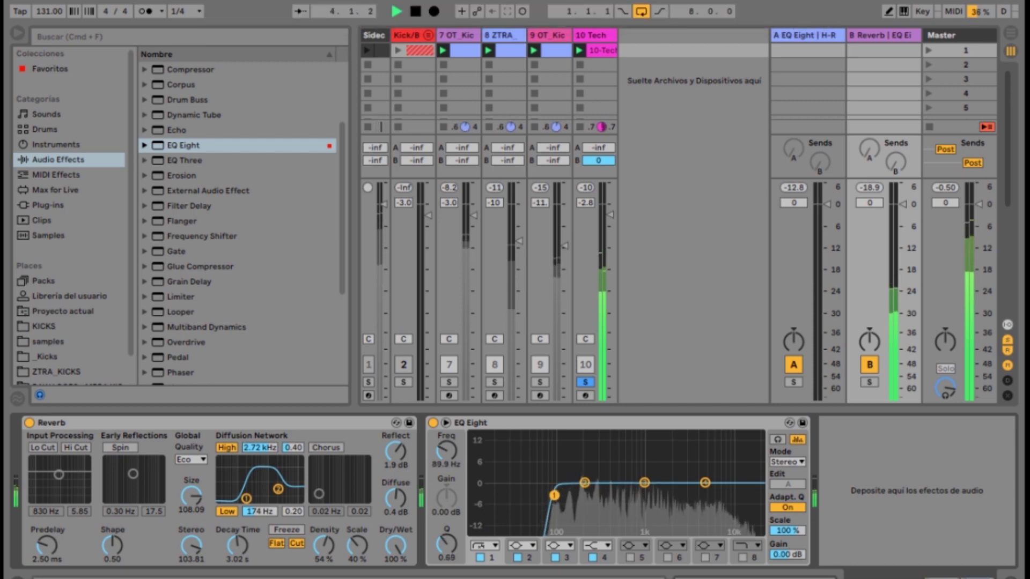
- Add an EQ Eight to track 10 with its band 1 low cut at about 67 Hz, and lower send B to -7.0 dB
left_click_drag(184, 146, 595, 215)
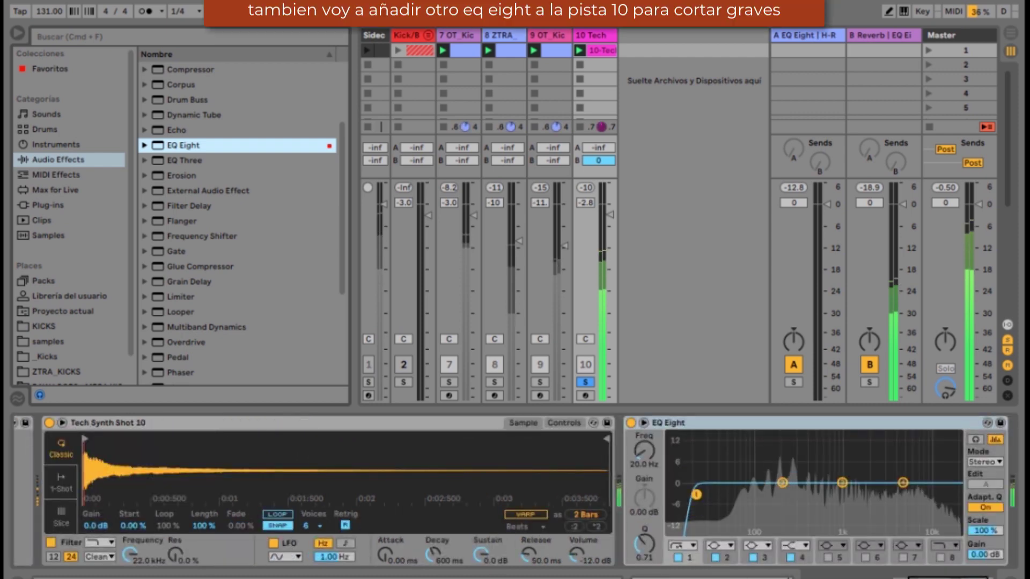
mouse_move(598, 160)
left_mouse_down()
mouse_move(598, 171)
mouse_move(598, 158)
left_mouse_up()
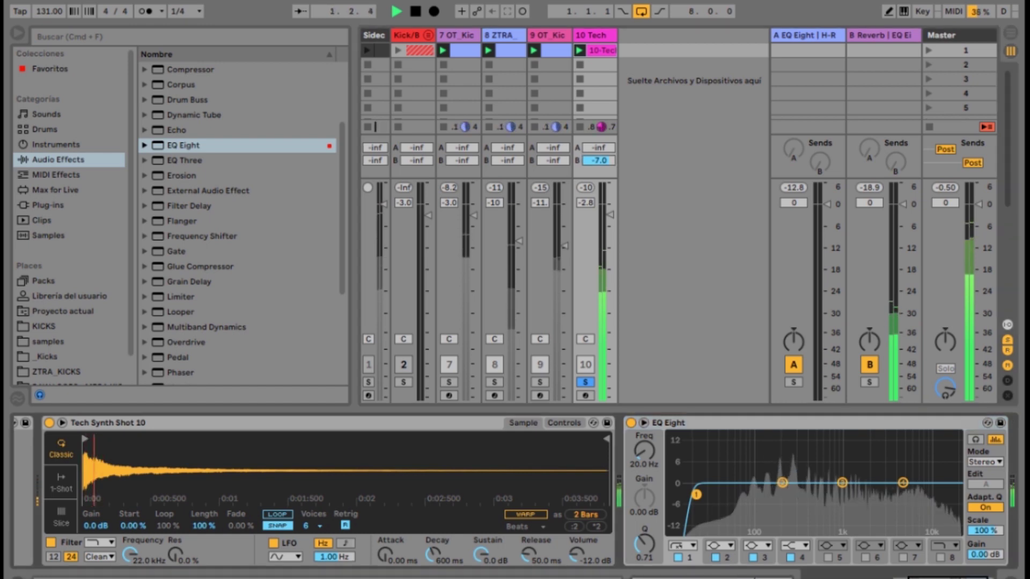
left_click_drag(696, 494, 741, 499)
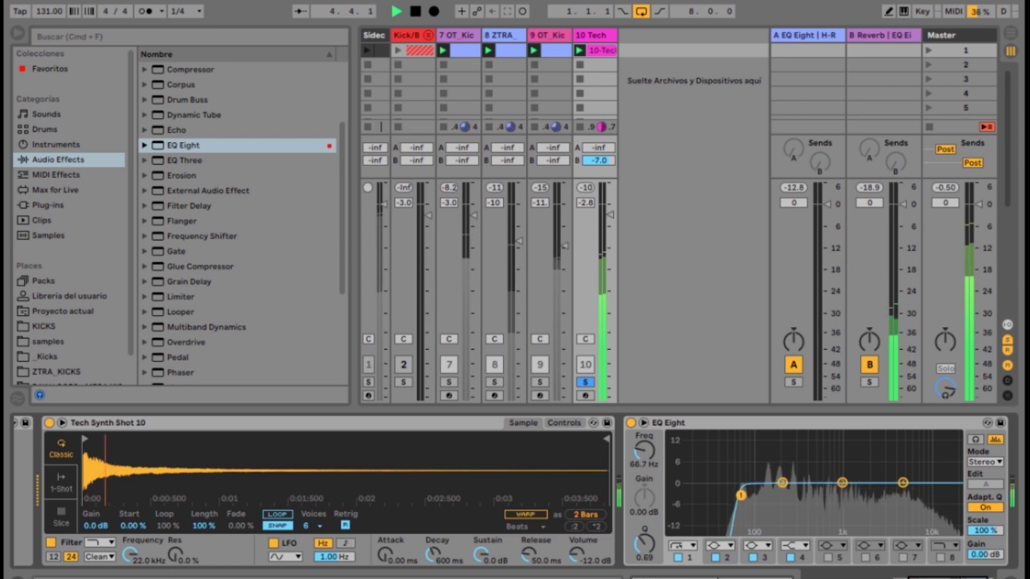
- Change band 4 of track 10's EQ Eight to a high cut at 2.97 kHz with Q 0.82
left_click(902, 483)
left_click(795, 546)
left_click(795, 568)
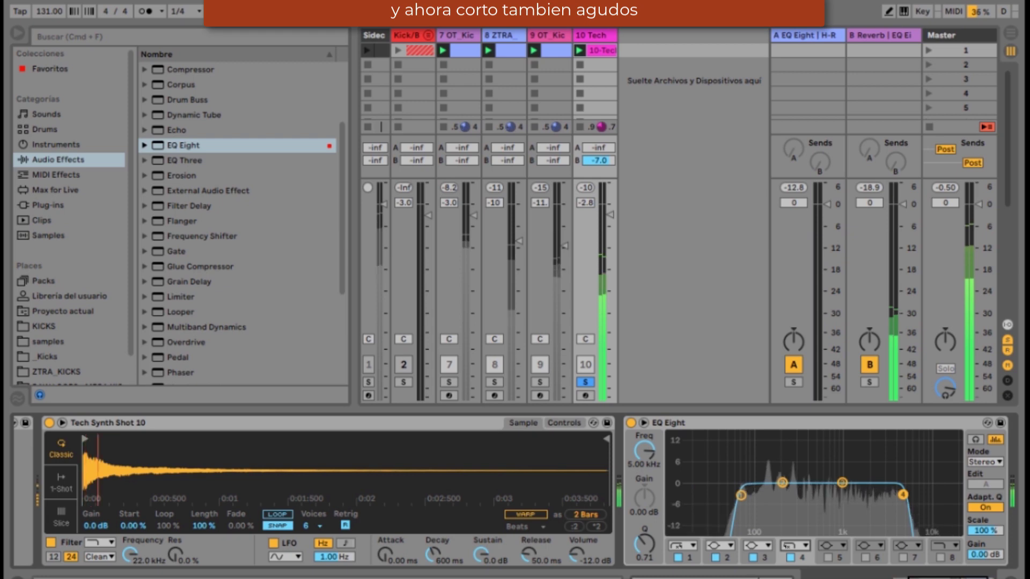
mouse_move(903, 493)
left_mouse_down()
mouse_move(933, 493)
mouse_move(873, 490)
mouse_move(883, 492)
left_mouse_up()
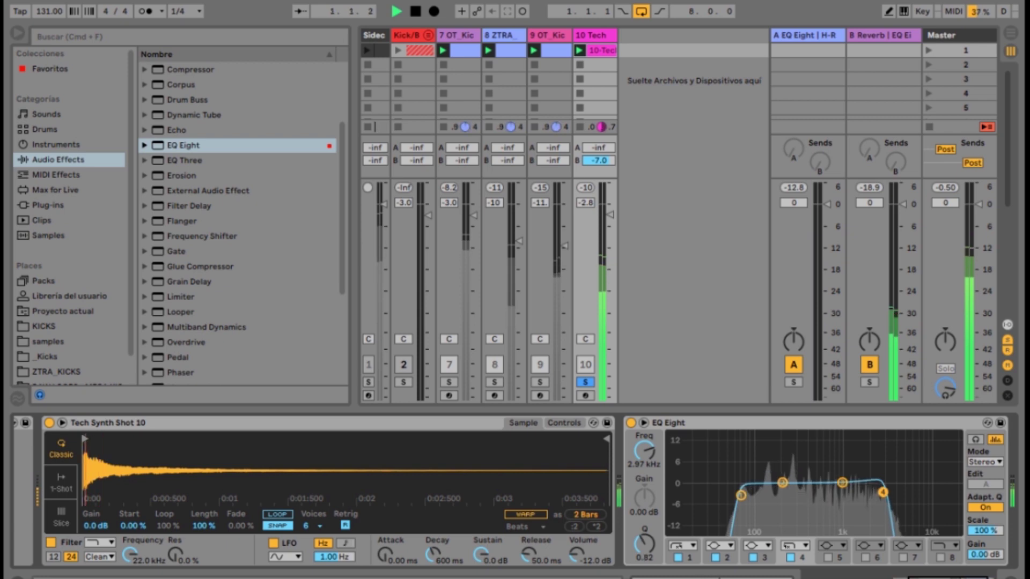
- Add an Auto Filter after track 10's EQ Eight with a low-pass cutoff of 874 Hz and 32 % resonance
left_click_drag(342, 208, 341, 193)
scroll(237, 215, "up", 3)
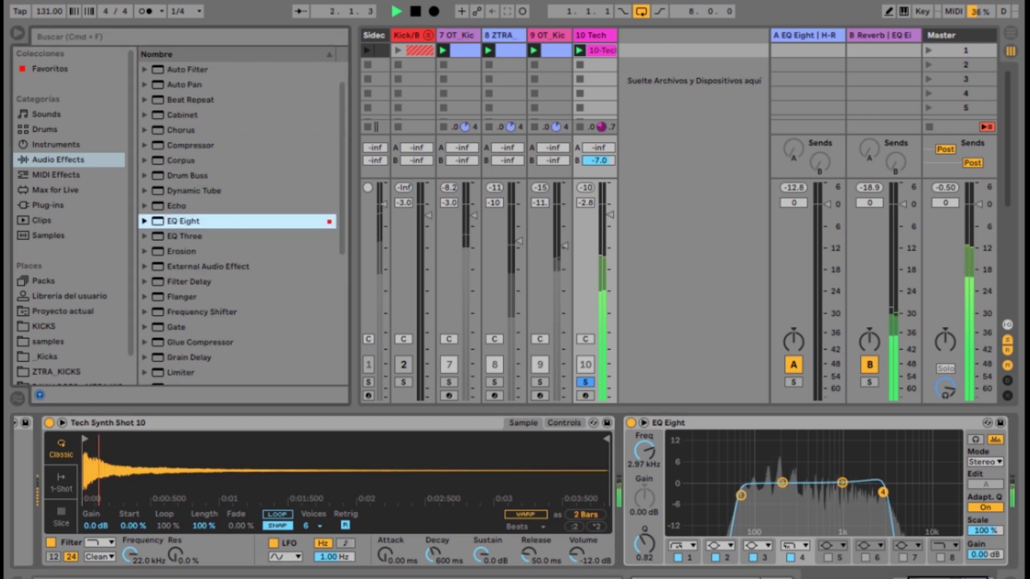
scroll(237, 214, "up", 2)
left_click(188, 99)
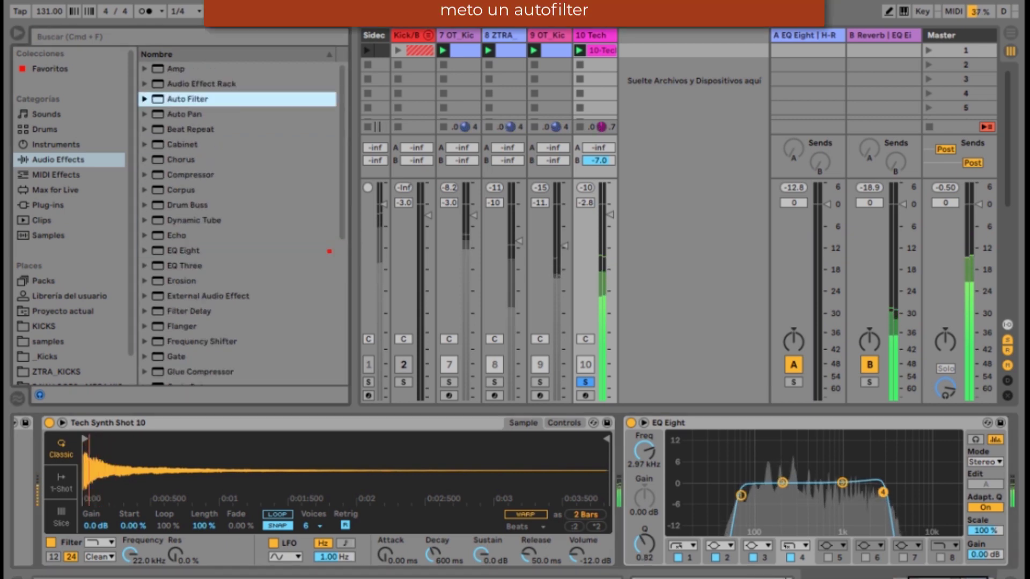
key("Return")
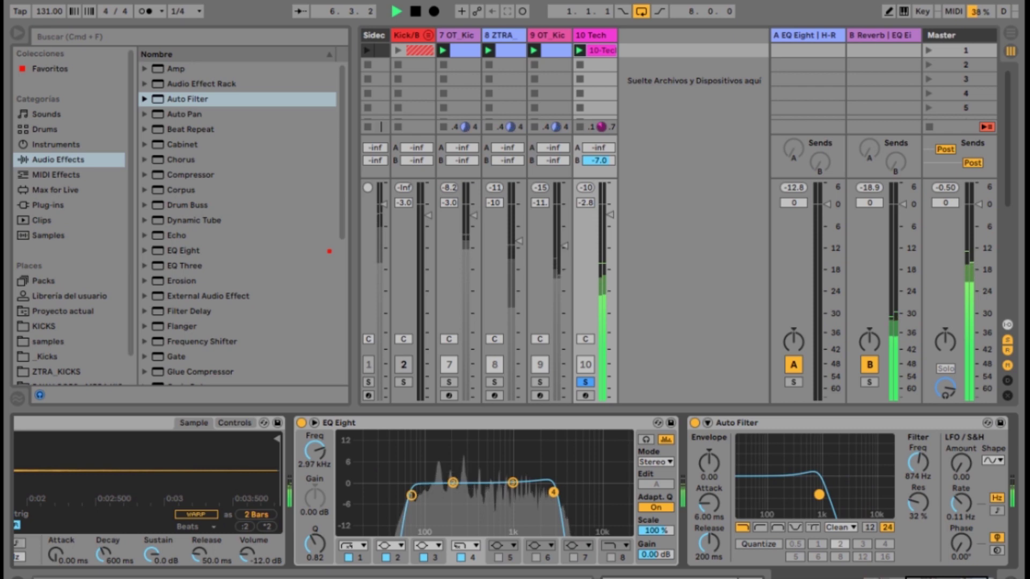
- Add the Transient Master plug-in from the favourites to the end of track 10's device chain
left_click(50, 69)
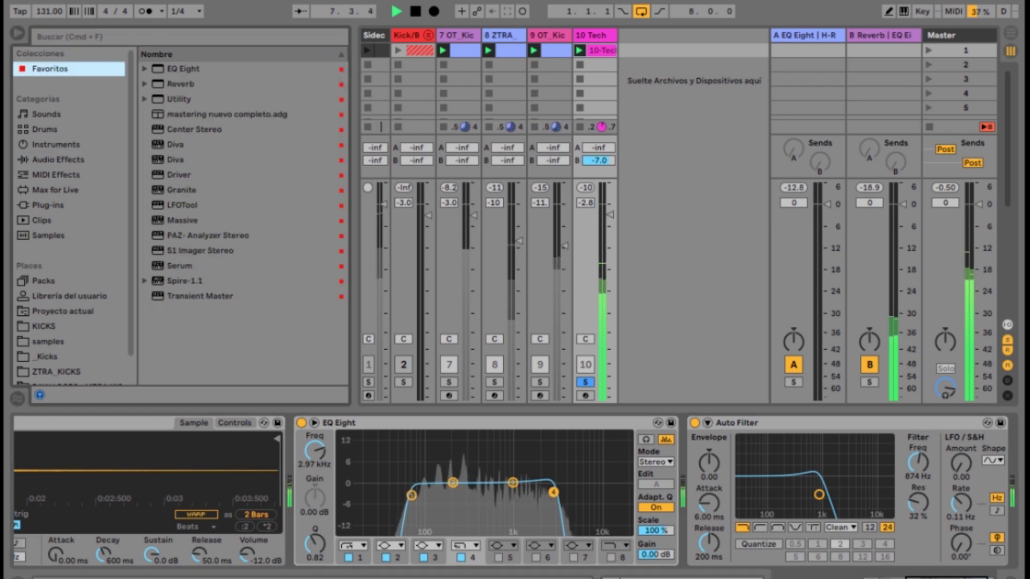
left_click(200, 296)
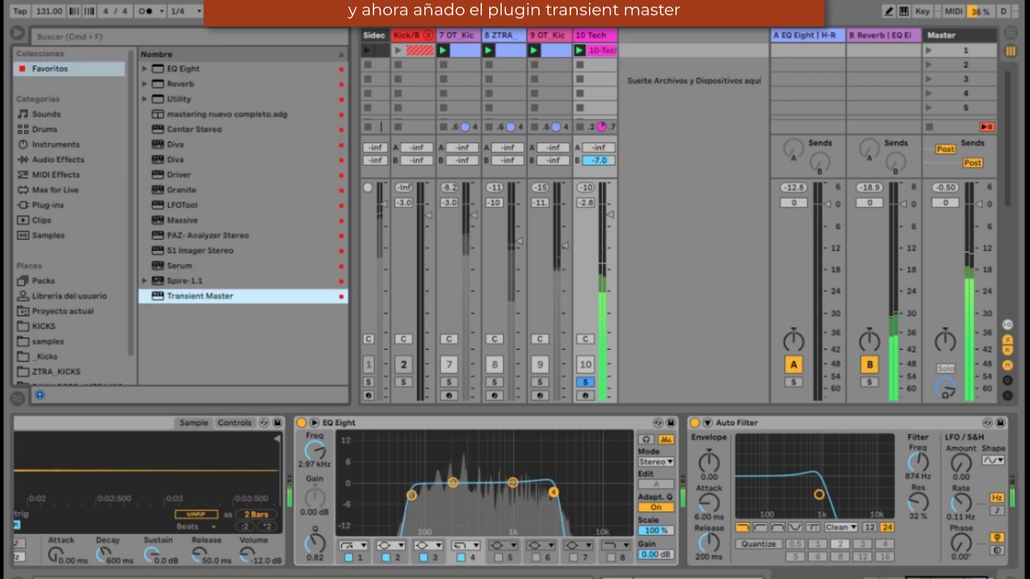
key("Return")
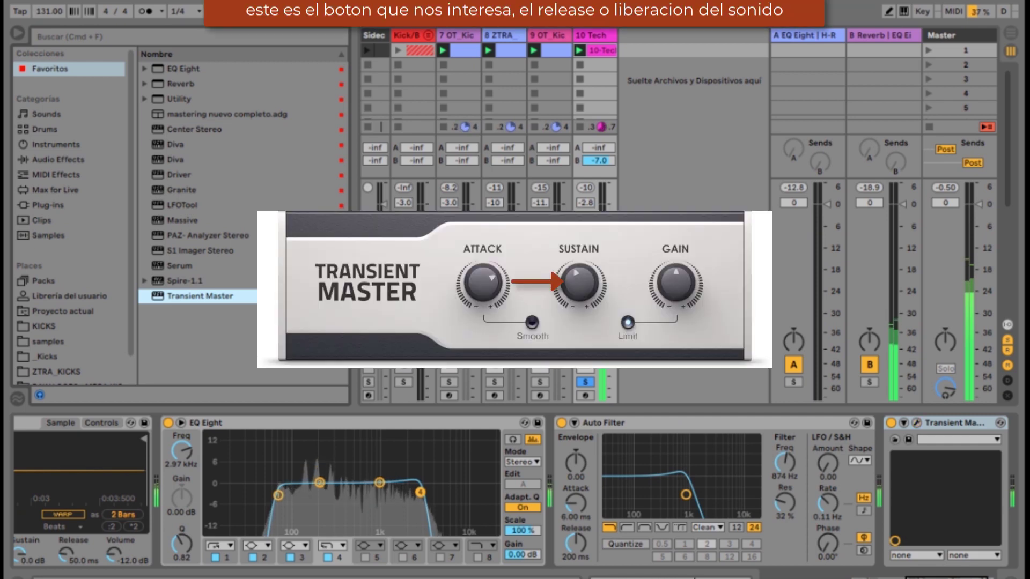
left_click(660, 423)
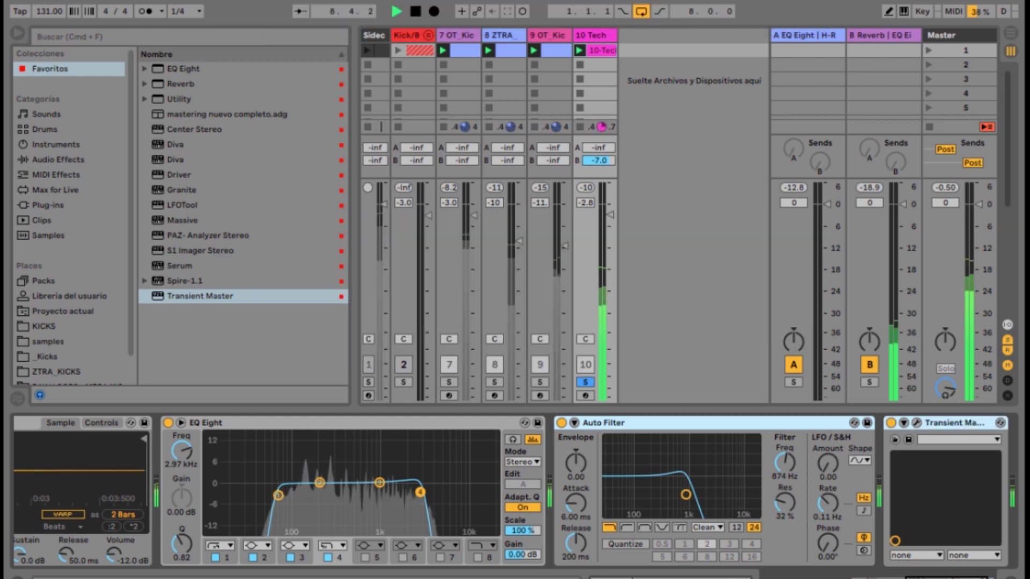
key("super+g")
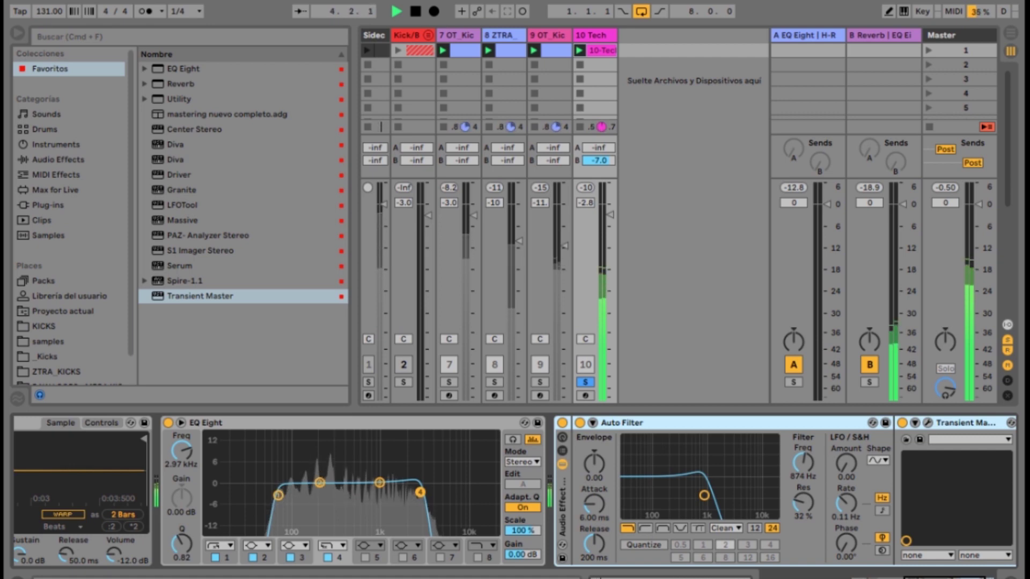
key("super+z")
- Group track 10's EQ Eight, Auto Filter and Transient Master into an audio effect rack and show its macro controls
left_click(344, 423)
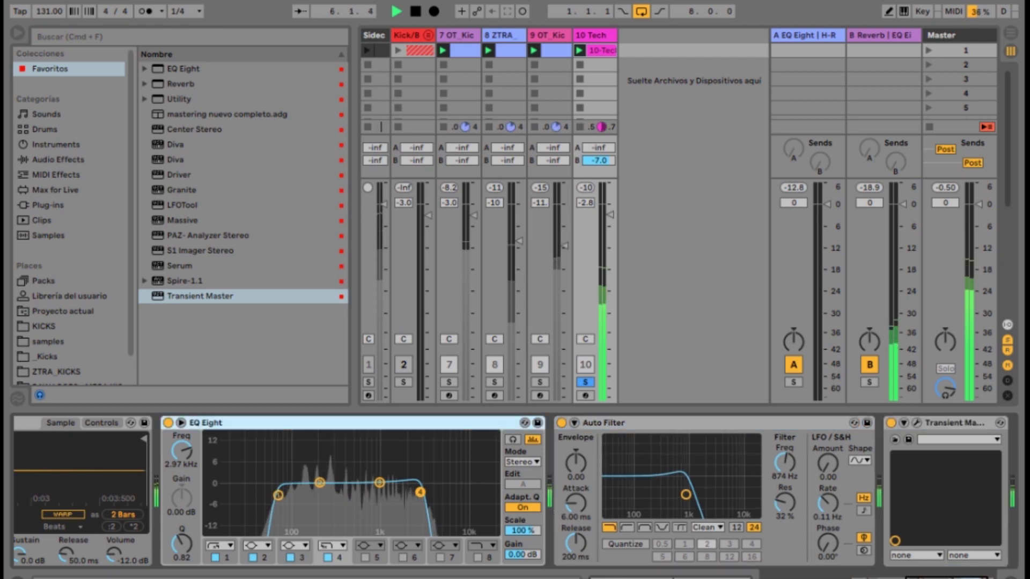
left_click(955, 423, "shift")
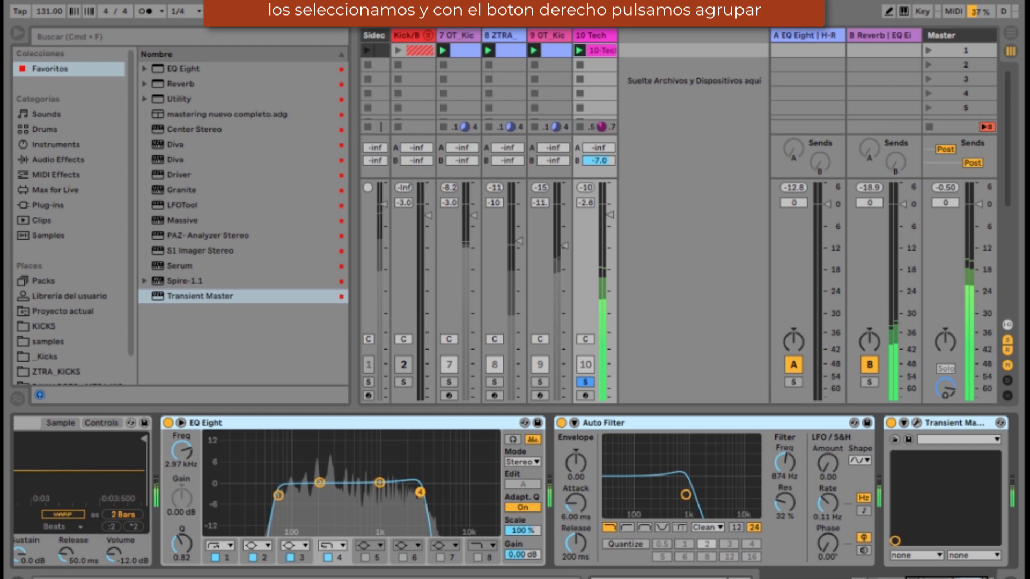
key("super+g")
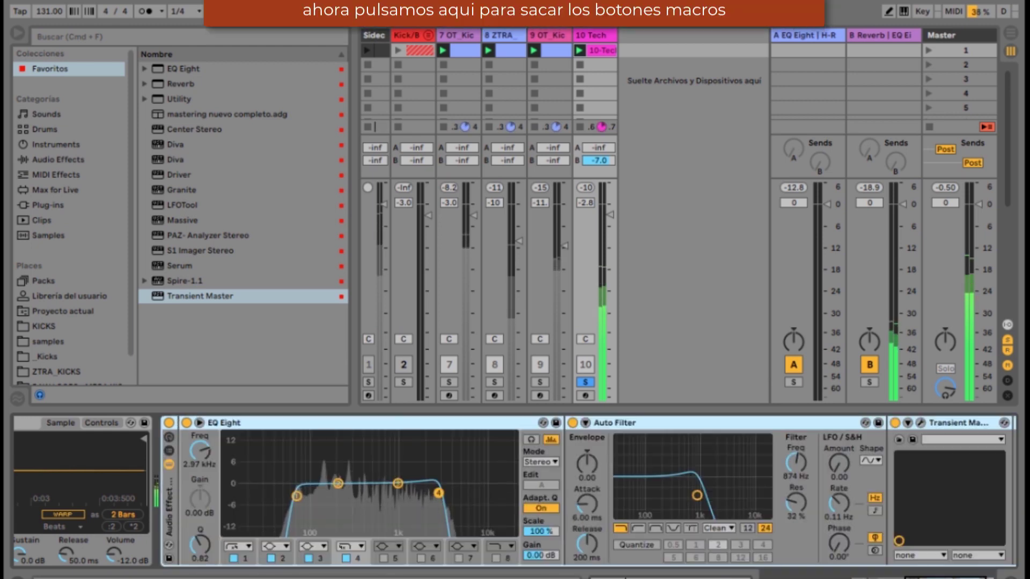
left_click(169, 437)
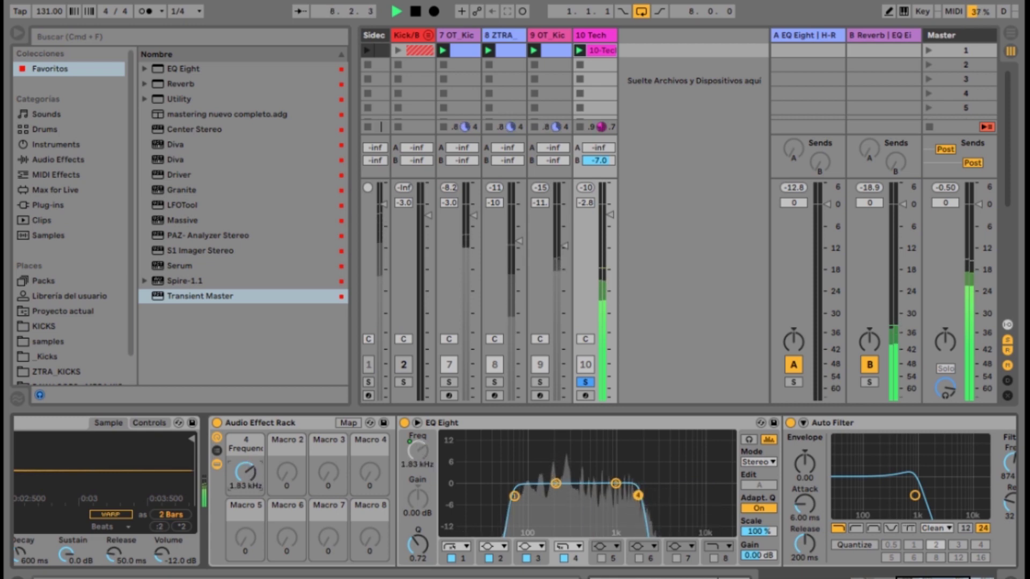
- Map the Auto Filter's cutoff frequency to Macro 1 and lower the macro to 77
scroll(514, 492, "right", 2)
left_click(870, 462)
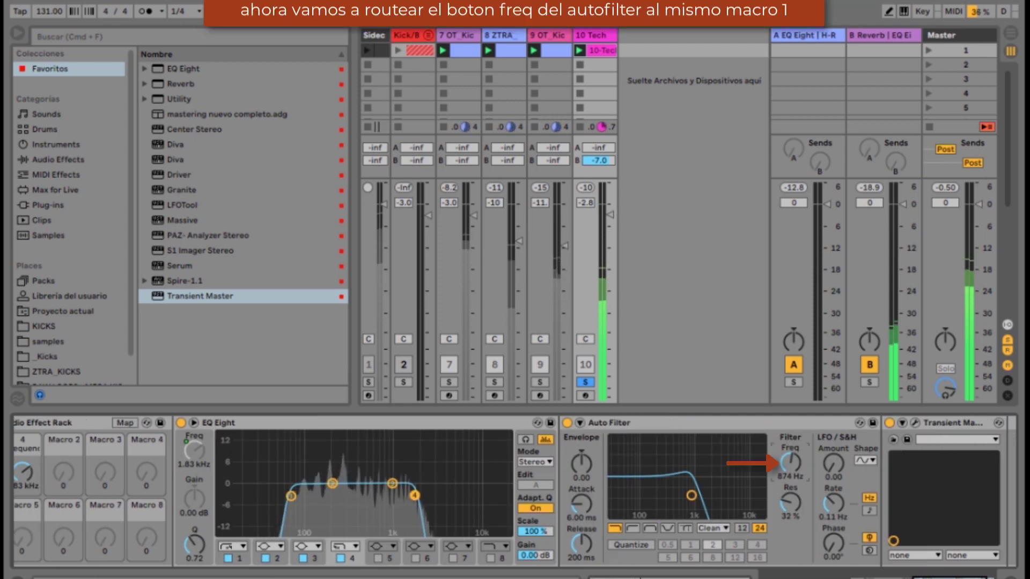
left_click(816, 472)
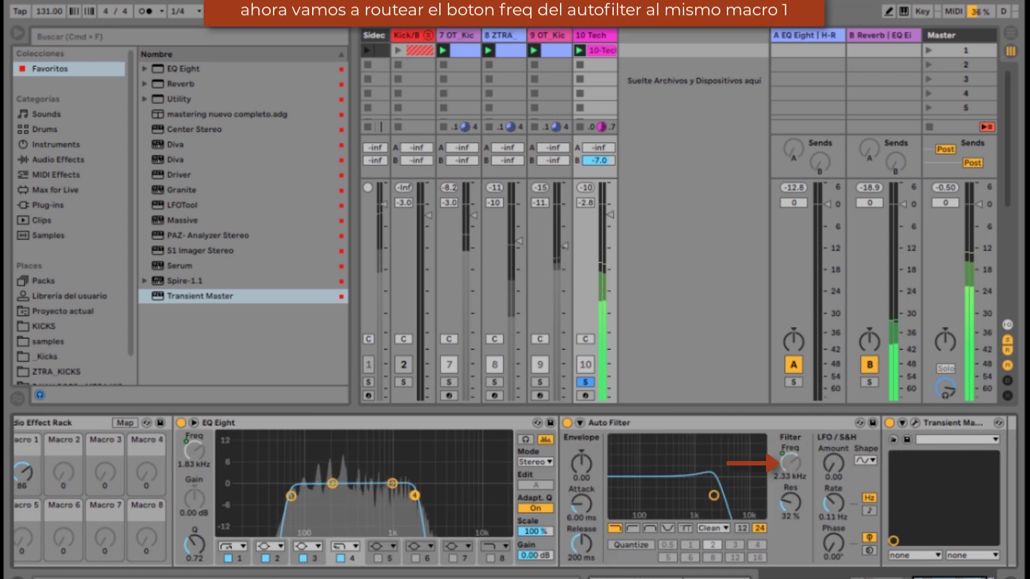
scroll(343, 491, "left", 4)
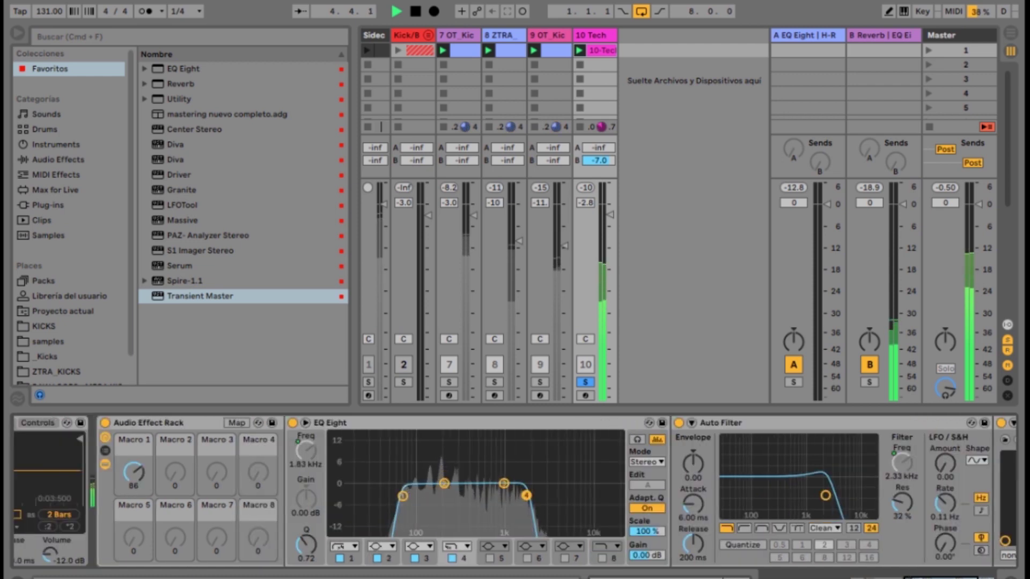
mouse_move(133, 472)
left_mouse_down()
mouse_move(134, 504)
mouse_move(134, 485)
left_mouse_up()
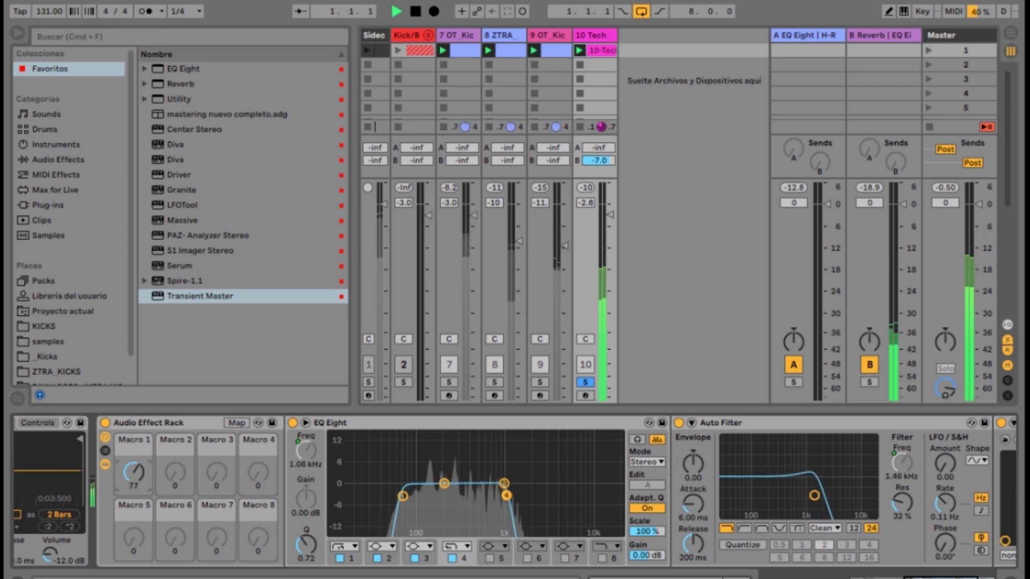
- Unfold the Transient Master's parameters and map its Sustain to Macro 2 of the rack
scroll(515, 491, "right", 5)
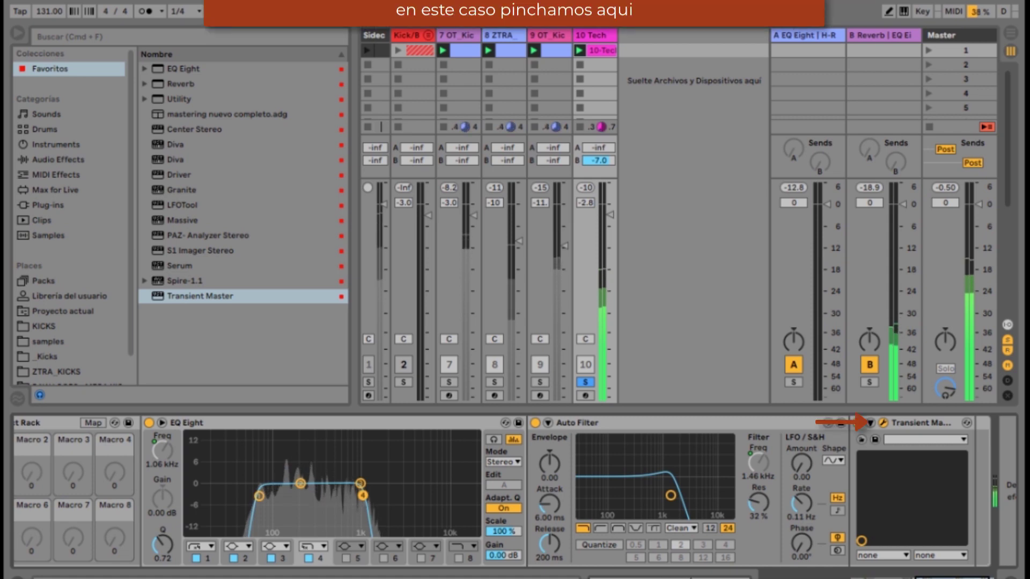
left_click(870, 424)
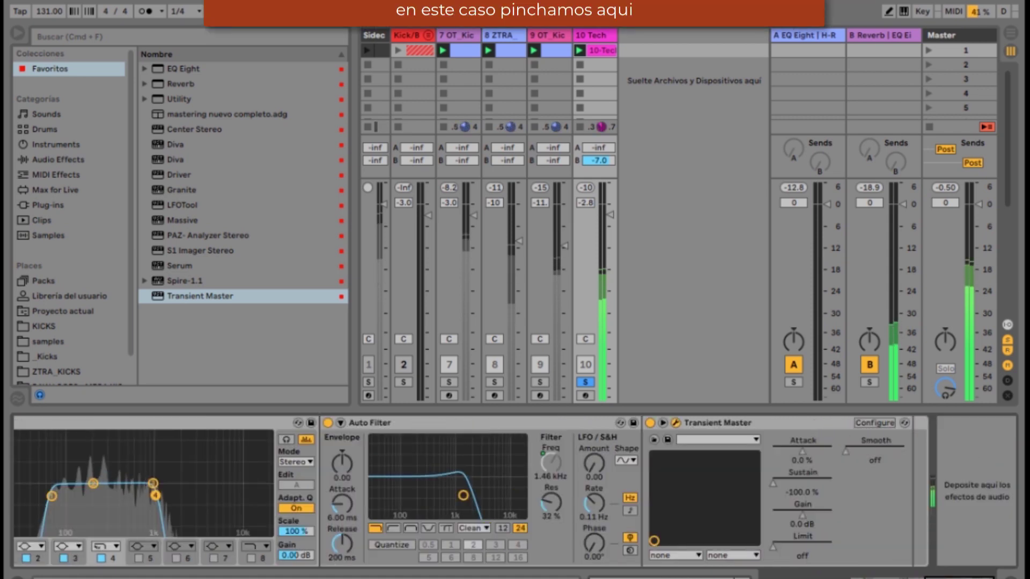
left_click(773, 484)
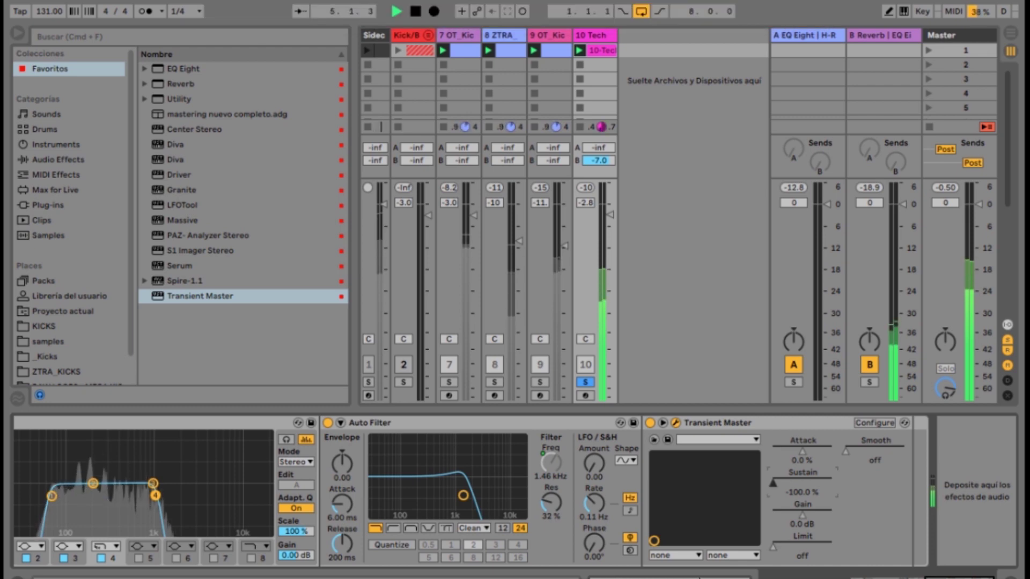
scroll(515, 491, "left", 10)
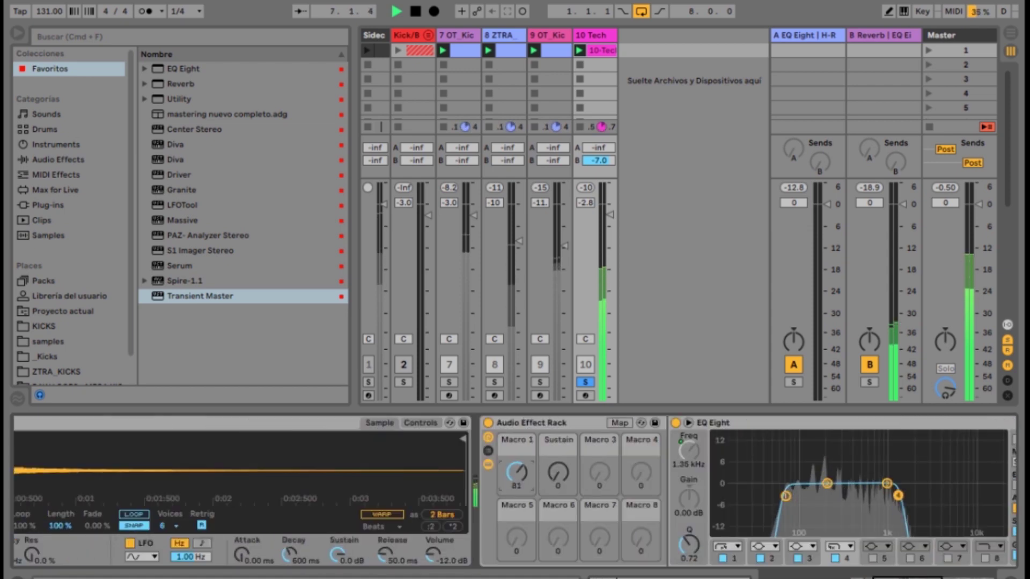
- Turn off solo on track 10 and lower its volume to -3.7 dB
scroll(515, 491, "right", 4)
scroll(515, 492, "right", 4)
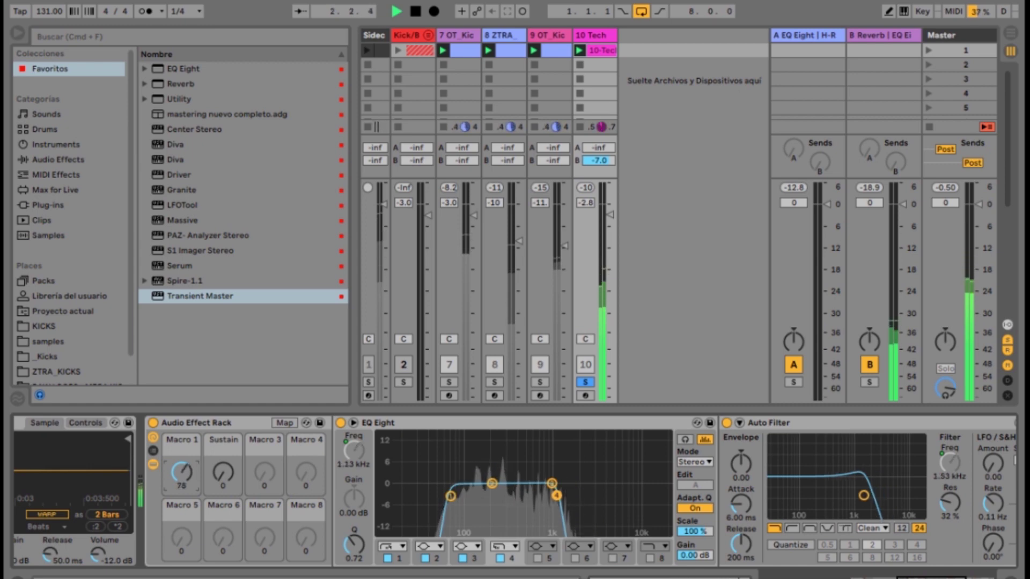
left_click(585, 383)
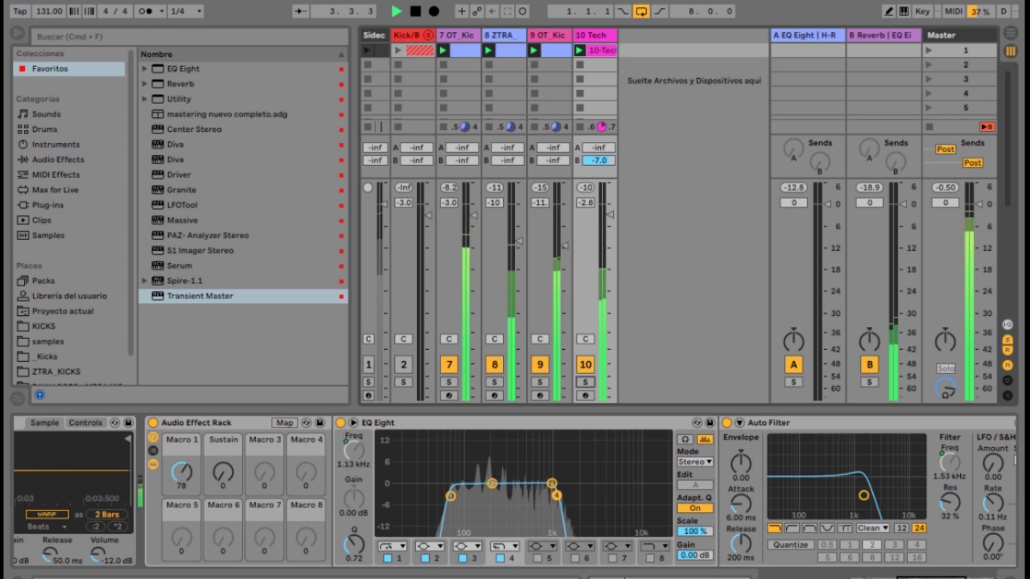
left_click_drag(610, 214, 609, 218)
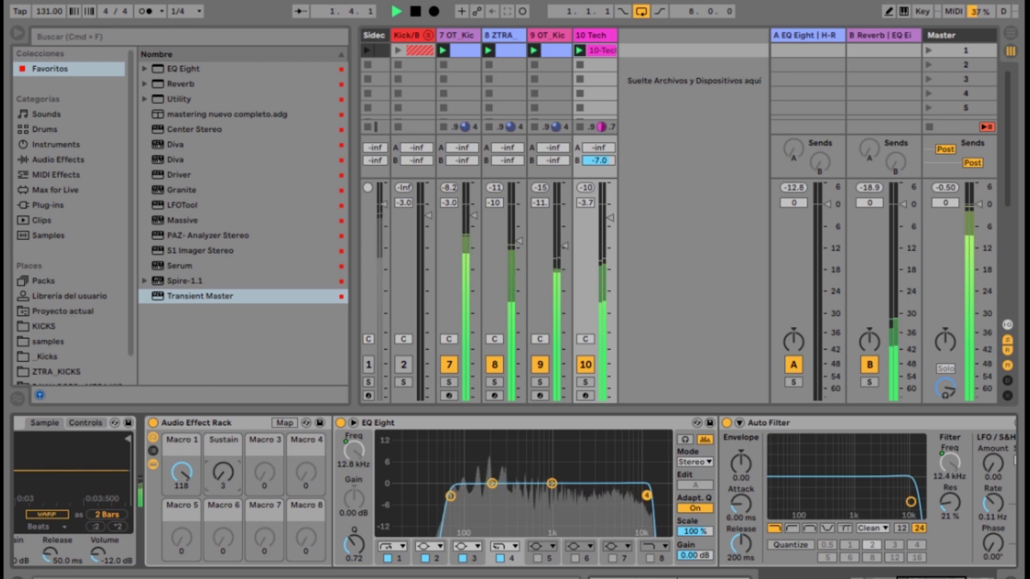
- Group the kick and rumble tracks 7, 8 and 9 into one group track
left_click(456, 36)
left_click(547, 36, "shift")
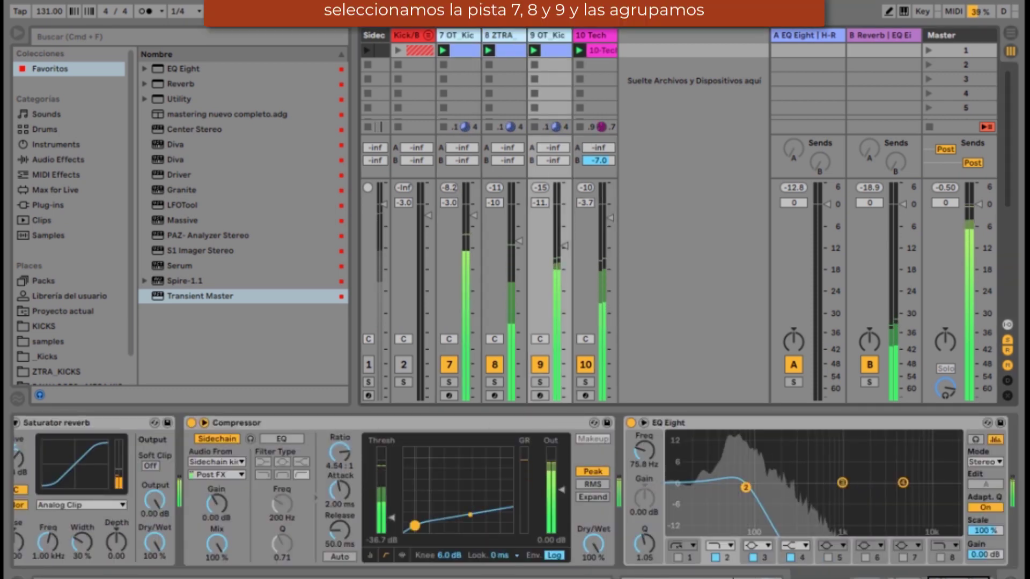
key("super+g")
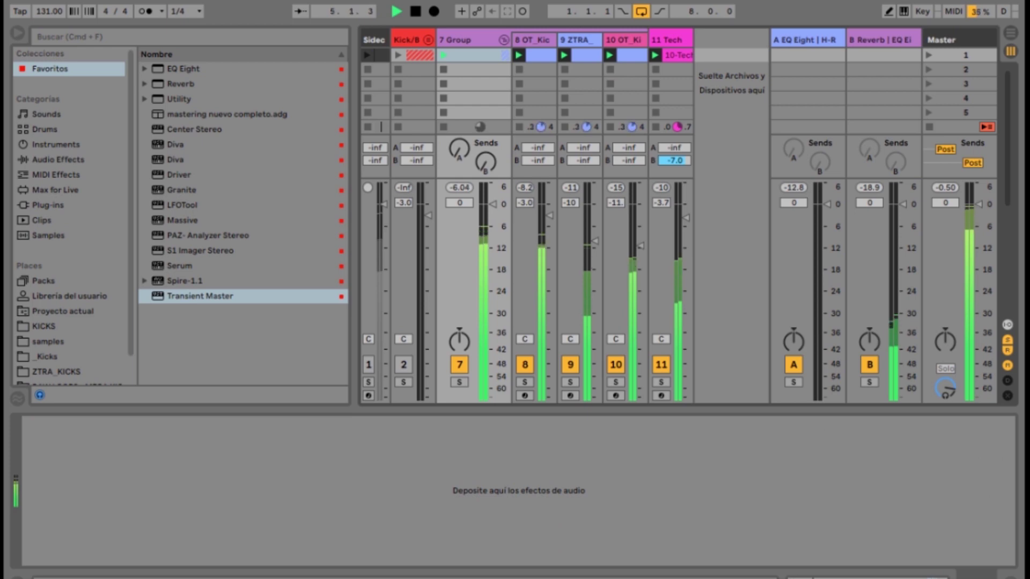
- Add an Auto Filter to the kick group as a high-pass at 124 Hz with 33 % resonance
left_click(58, 160)
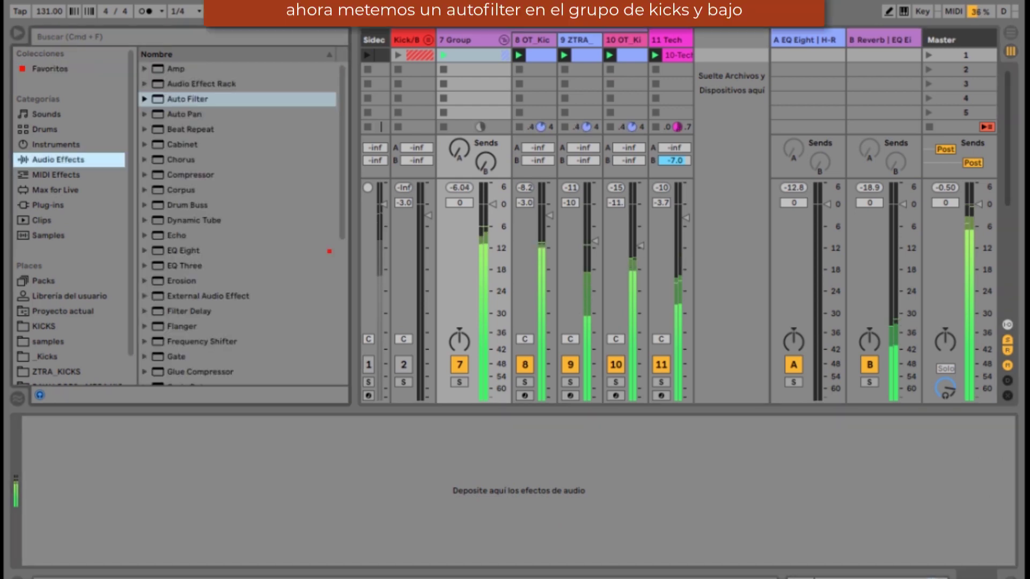
left_click(188, 100)
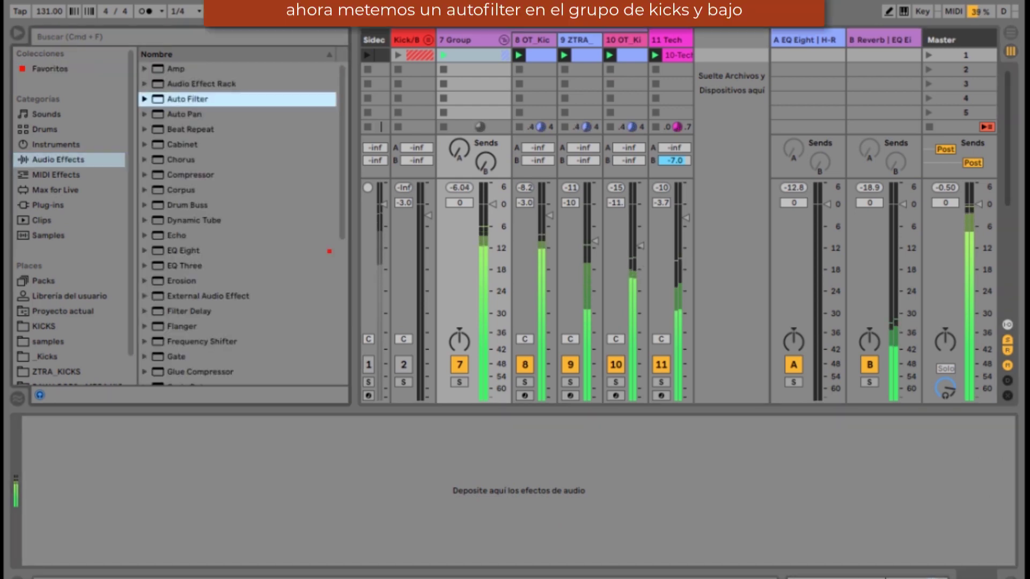
key("Return")
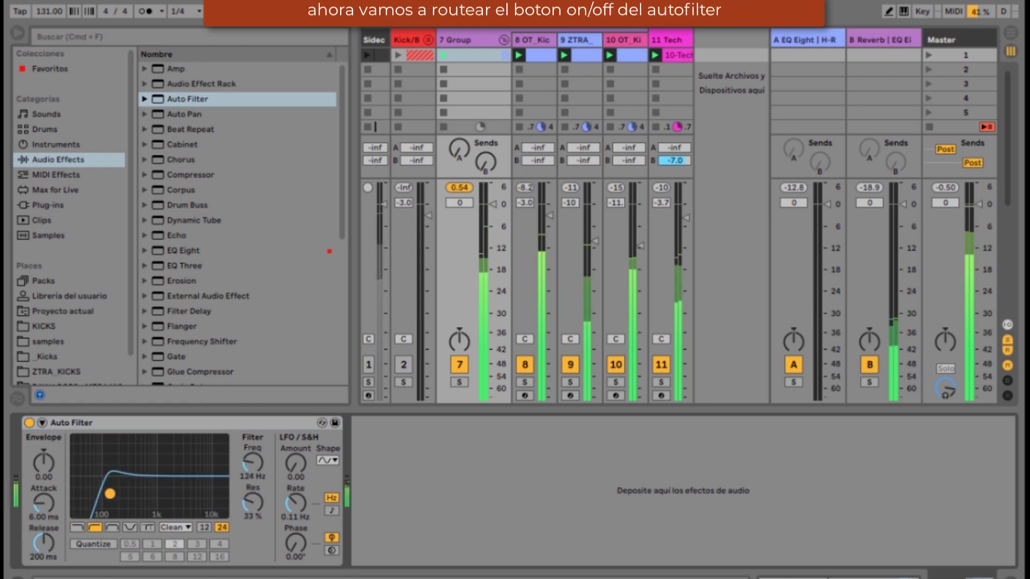
- Map the on/off switch of the group's Auto Filter to the computer key C
left_click(921, 11)
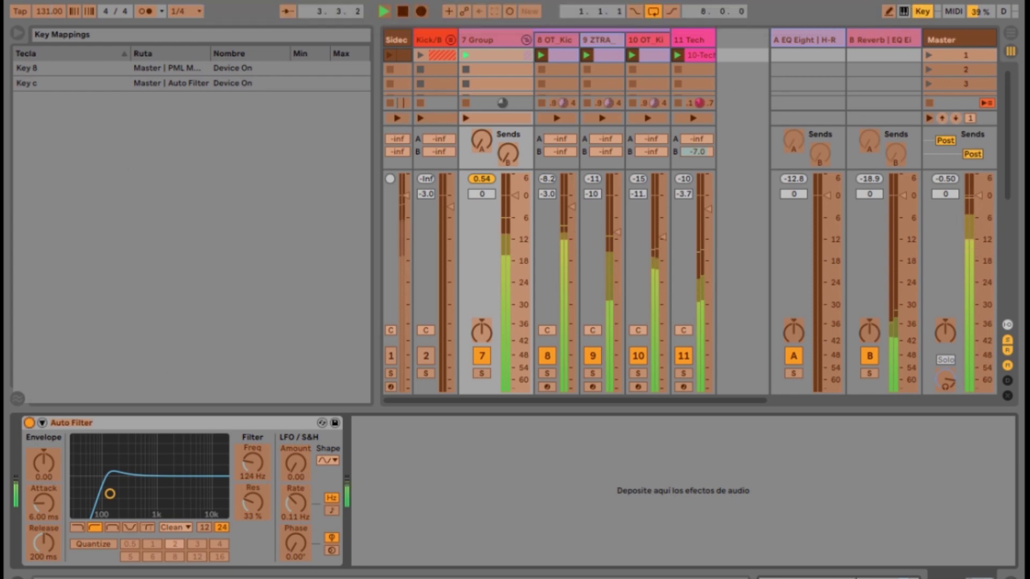
left_click(29, 423)
key("c")
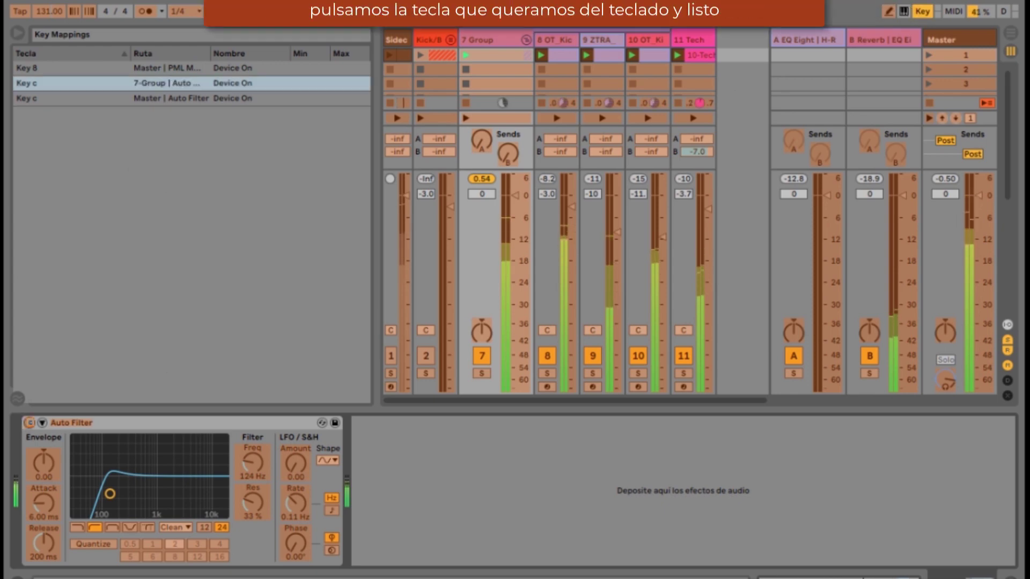
left_click(922, 12)
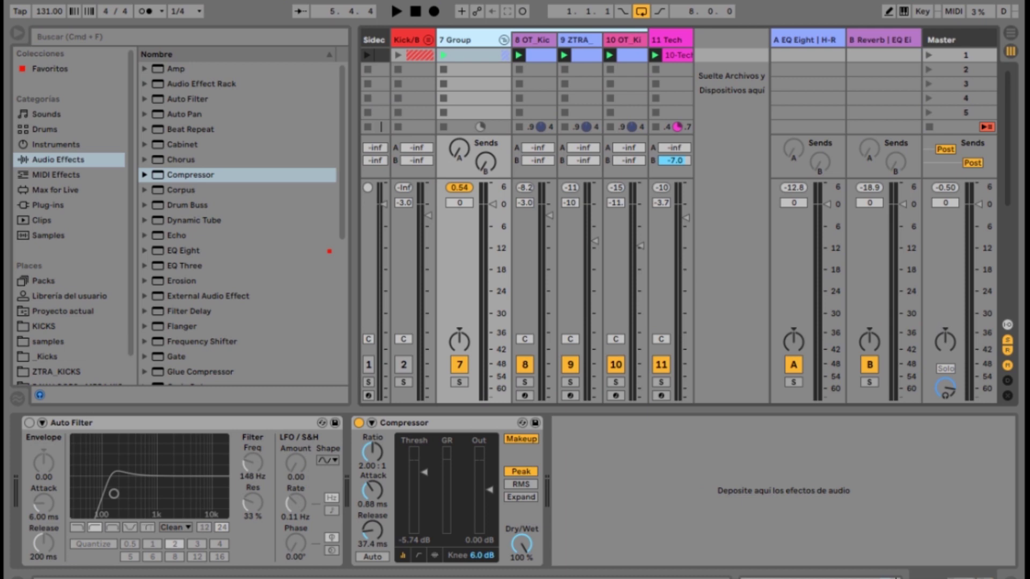
- Re-enable the group's Auto Filter and, during playback, lower the group Compressor's threshold to -16.9 dB
key("c")
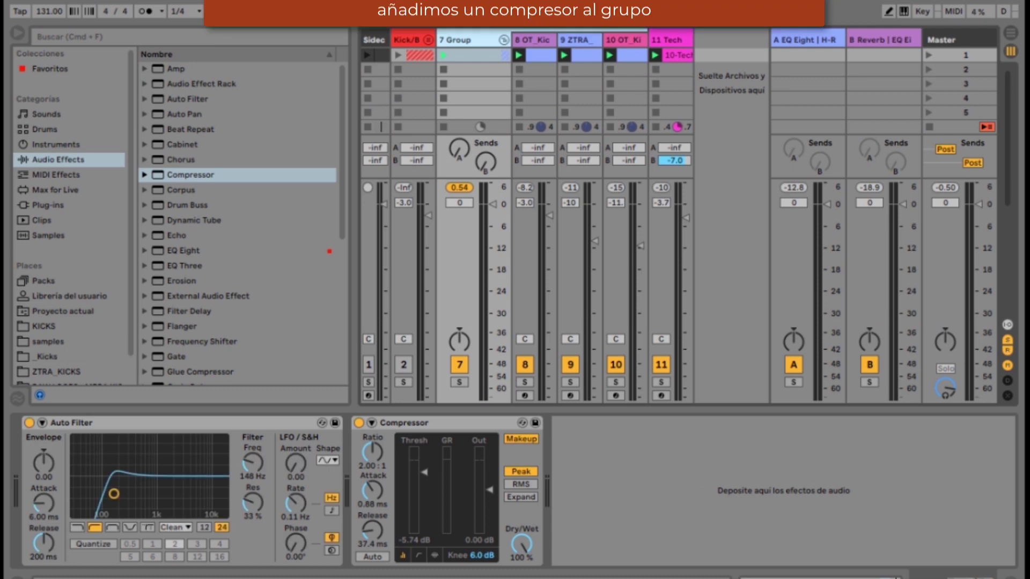
key("space")
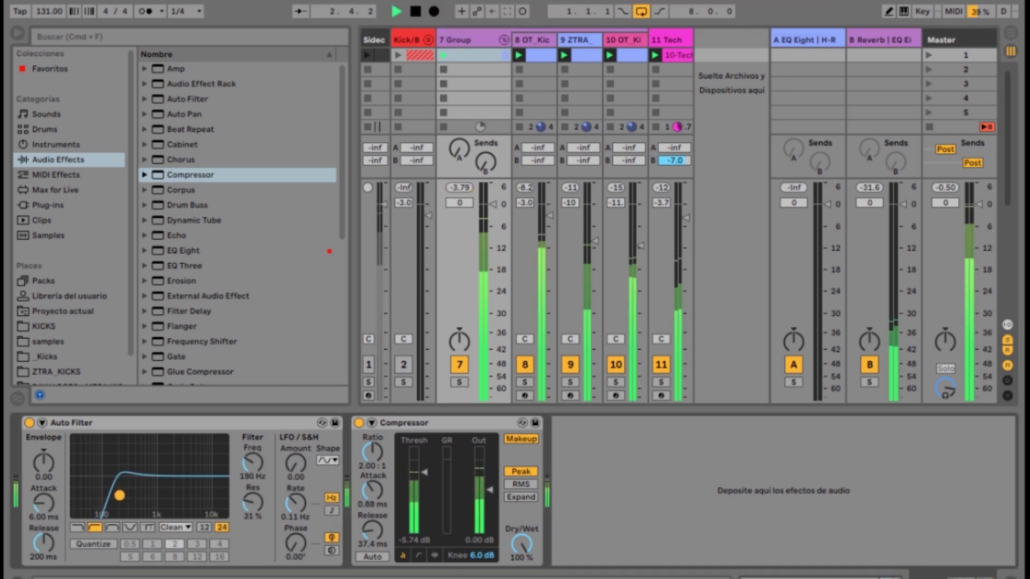
left_click_drag(424, 473, 424, 492)
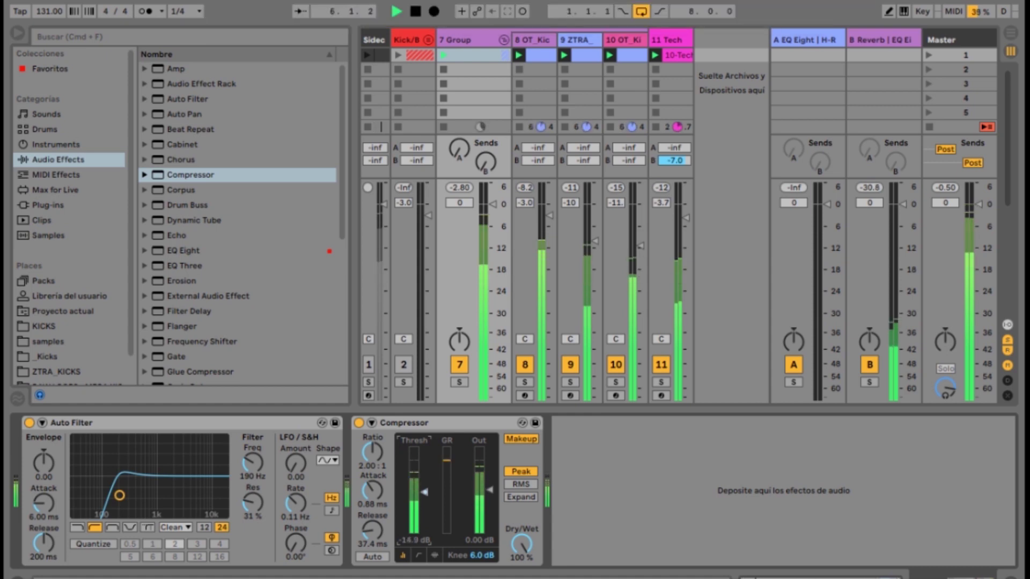
- Fold the EQ Eight, Auto Filter and Transient Master inside track 11's rack so that its macros stay accessible
left_click(667, 39)
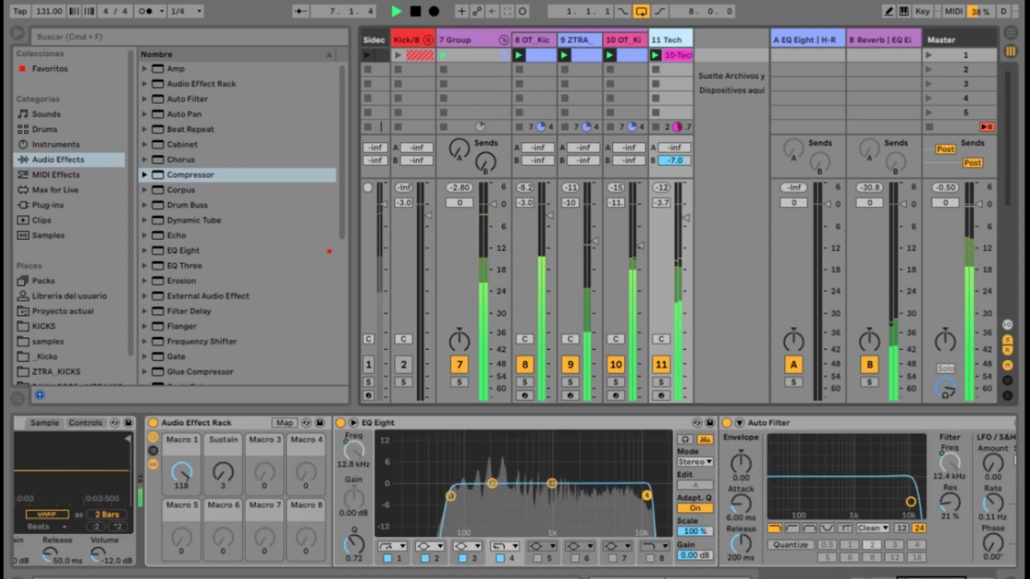
scroll(515, 491, "left", 10)
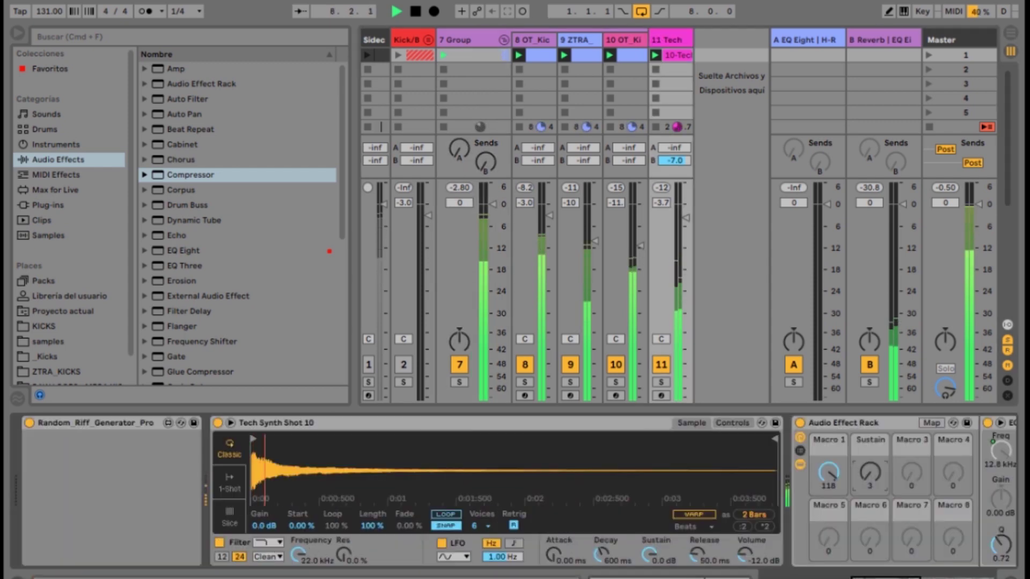
scroll(515, 490, "right", 4)
scroll(515, 491, "right", 6)
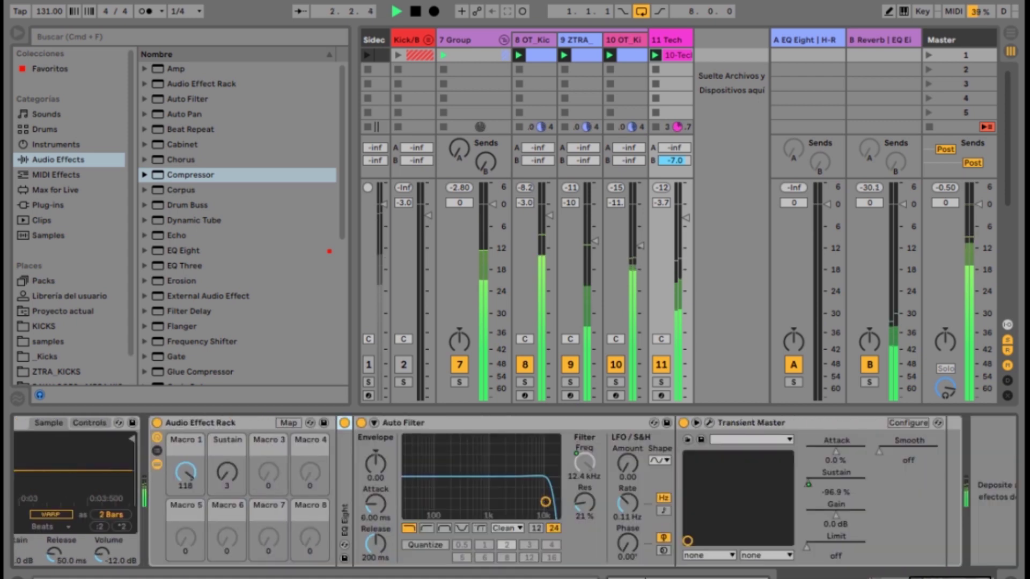
double_click(403, 423)
double_click(445, 424)
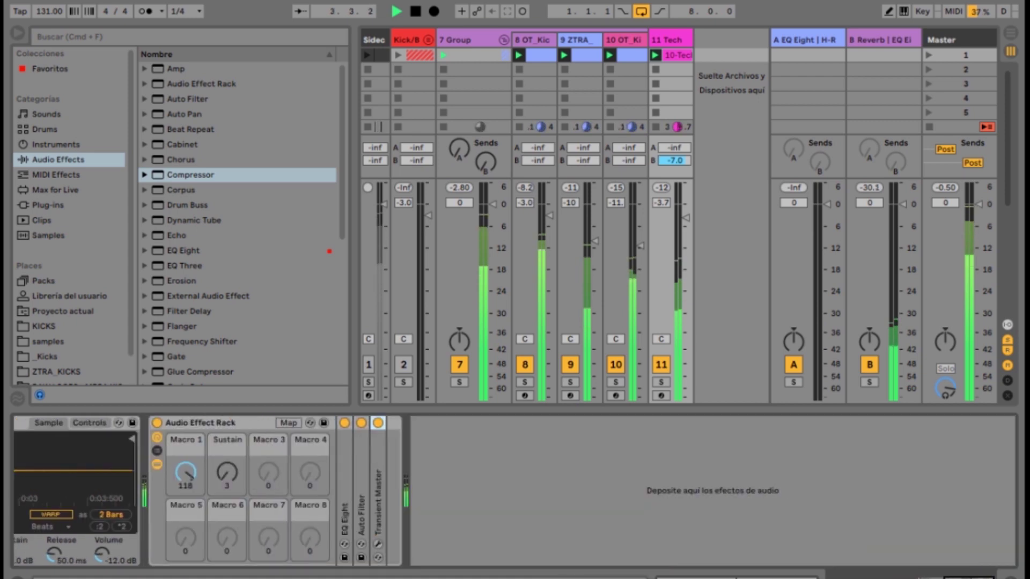
- Raise track 11's send B to 0 dB and set the rack's Sustain macro to 74
left_click_drag(227, 473, 227, 479)
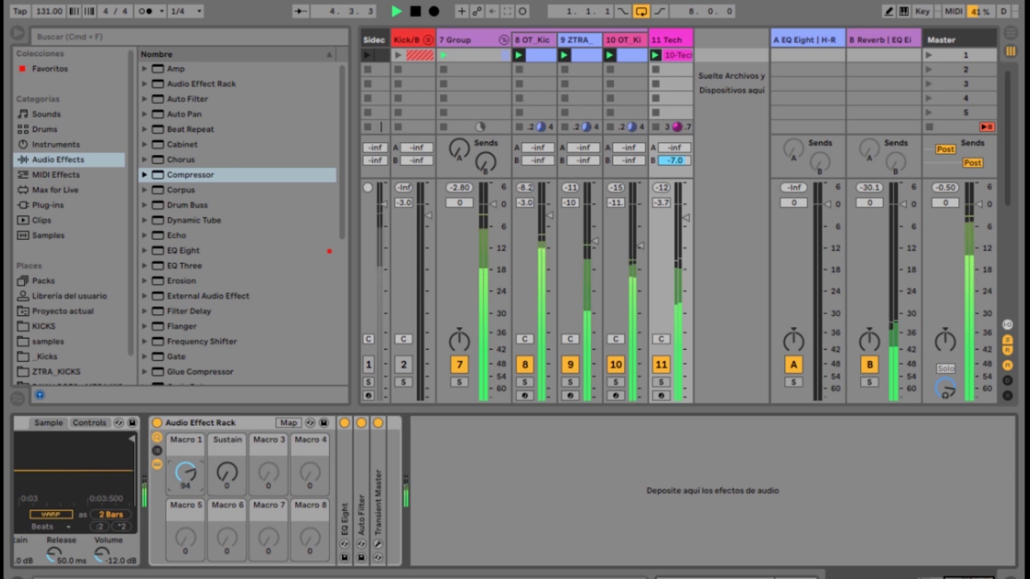
type("0")
key("Return")
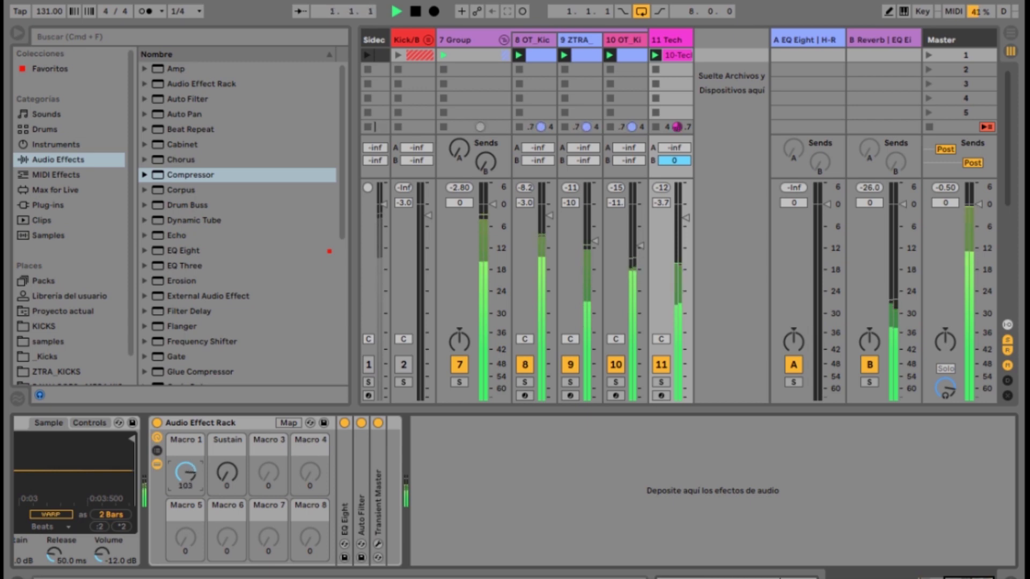
left_click_drag(227, 472, 227, 457)
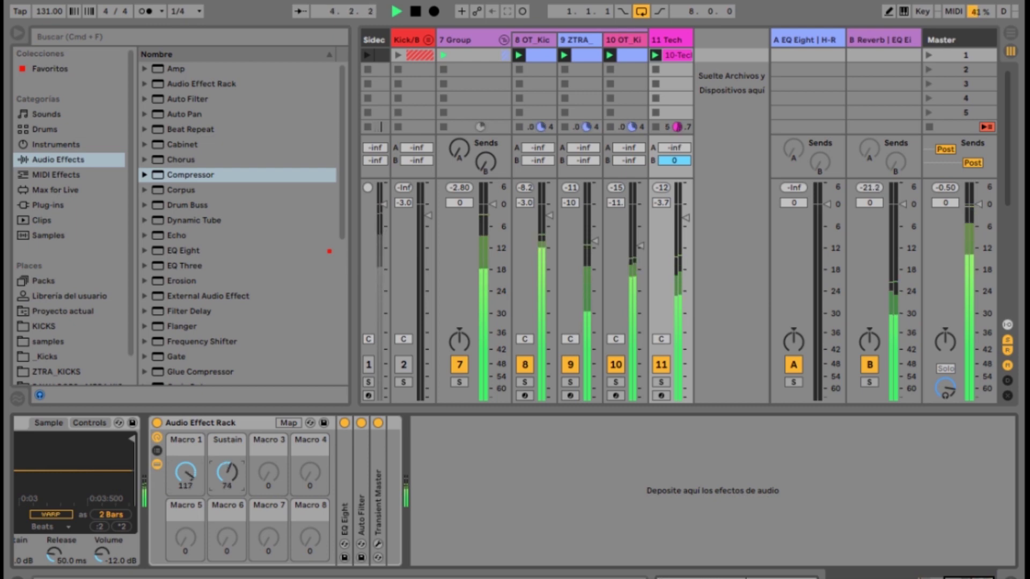
- Set track 11's Macro 1 to 103 and Sustain to 0, and lower its send B to -18.7 dB
left_click_drag(226, 472, 227, 469)
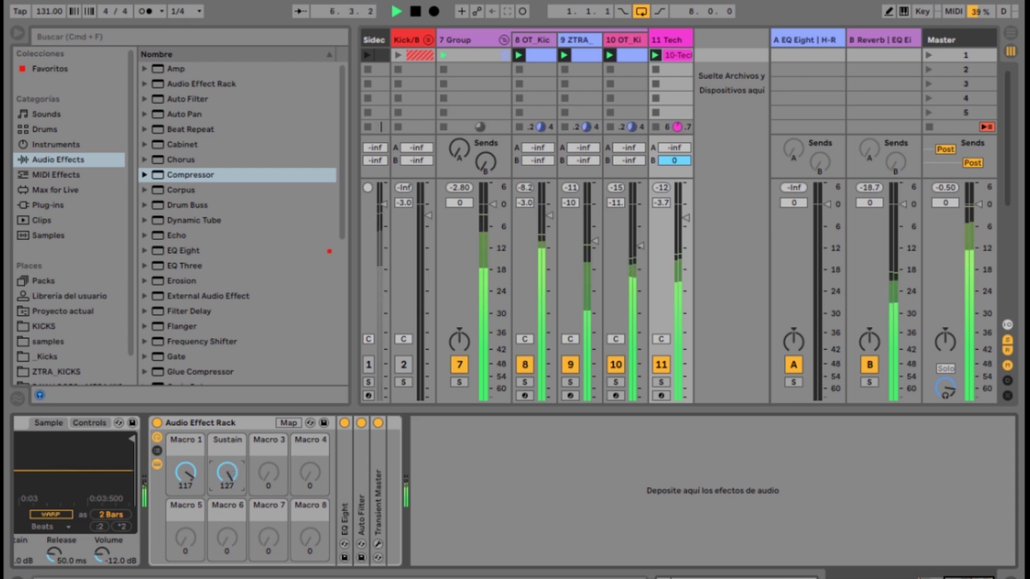
left_click_drag(186, 473, 186, 469)
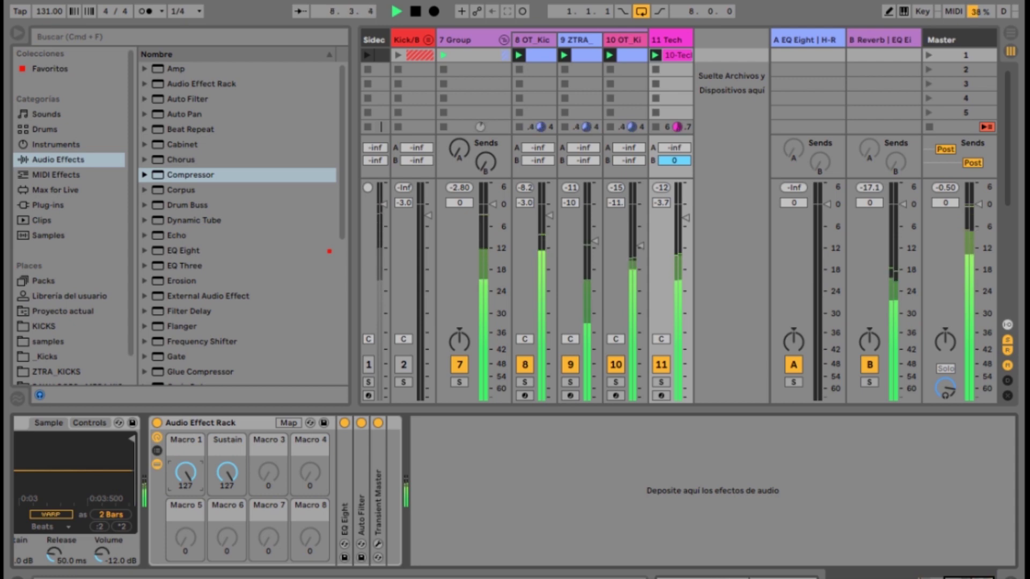
double_click(227, 472)
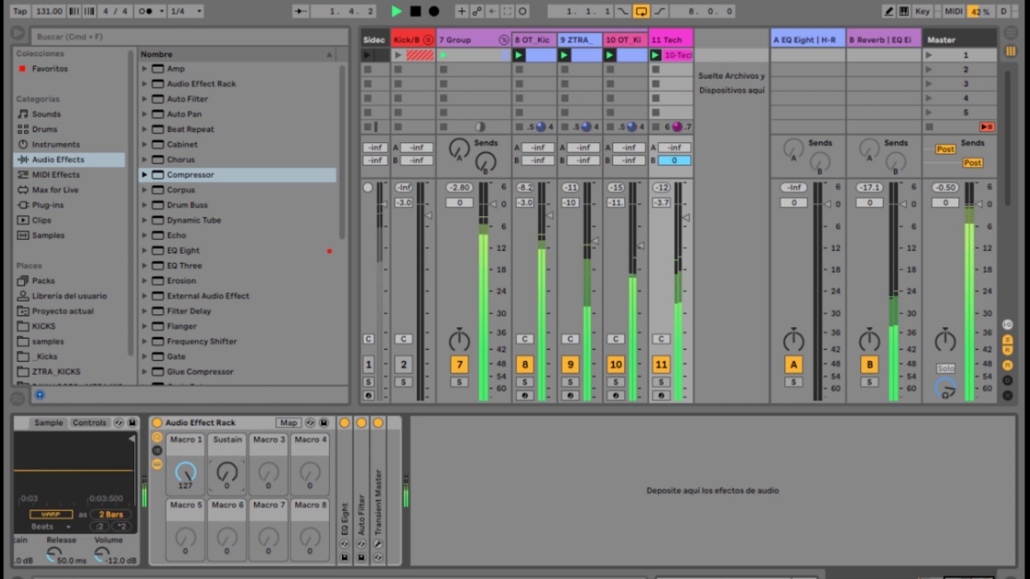
left_click_drag(674, 160, 674, 185)
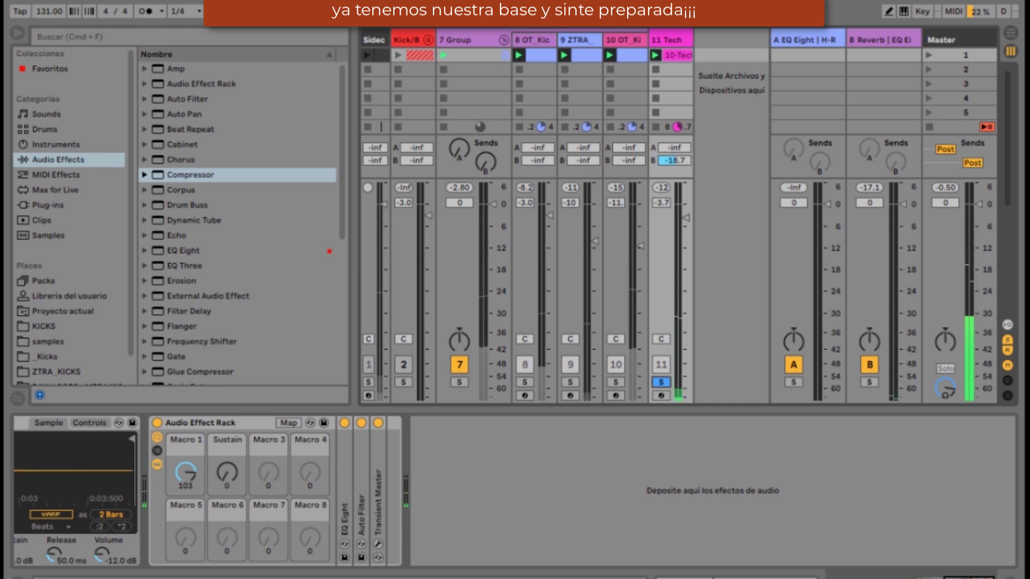
scroll(236, 226, "down", 8)
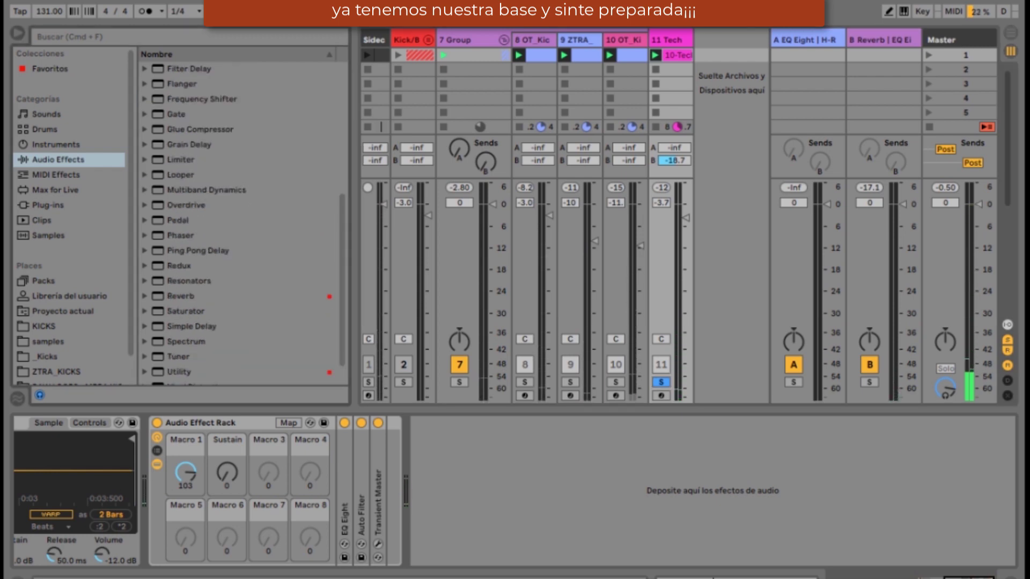
left_click(192, 326)
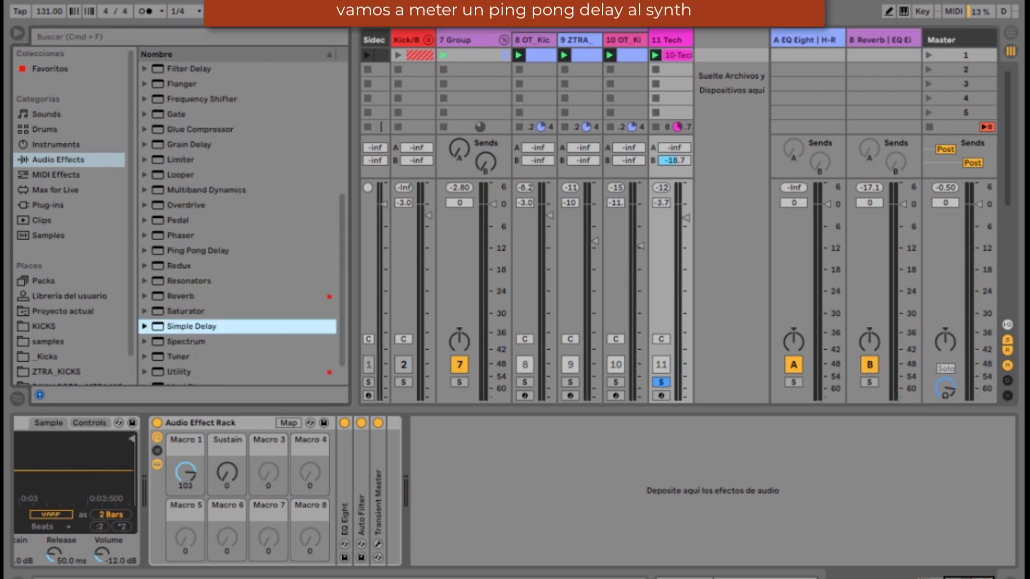
key("Return")
key("Delete")
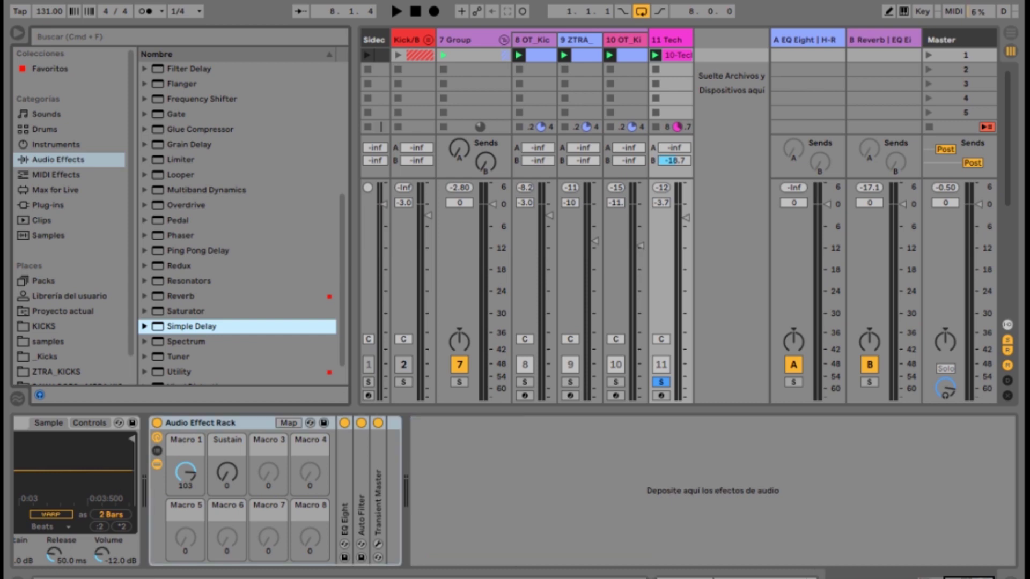
- Add a Ping Pong Delay after the Audio Effect Rack on track 11
key("Up")
key("Up")
key("Up")
key("Up")
key("Up")
key("Return")
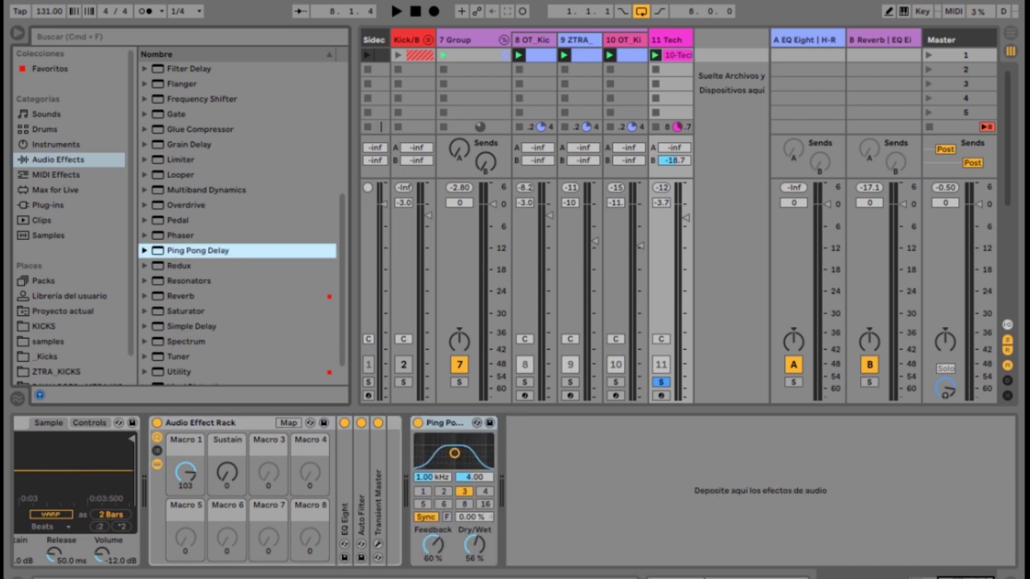
- During playback, set the Ping Pong Delay's filter to 2.42 kHz with width 3.33, feedback to 0% and dry/wet to 54%
key("space")
left_click_drag(474, 544, 475, 550)
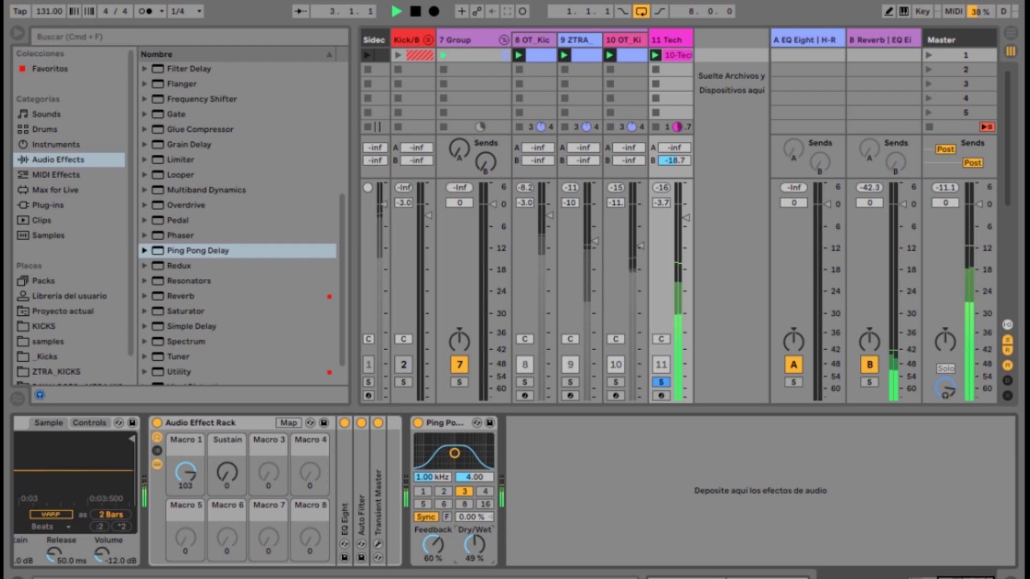
mouse_move(455, 453)
left_mouse_down()
mouse_move(474, 451)
mouse_move(472, 439)
mouse_move(465, 455)
left_mouse_up()
left_click_drag(433, 545, 433, 576)
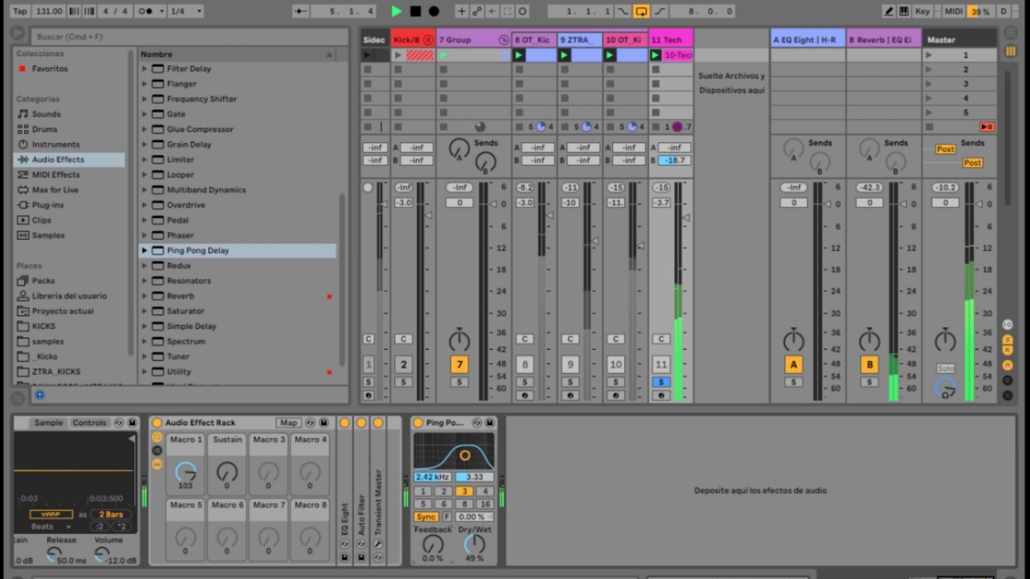
mouse_move(474, 544)
left_mouse_down()
mouse_move(474, 557)
mouse_move(474, 536)
left_mouse_up()
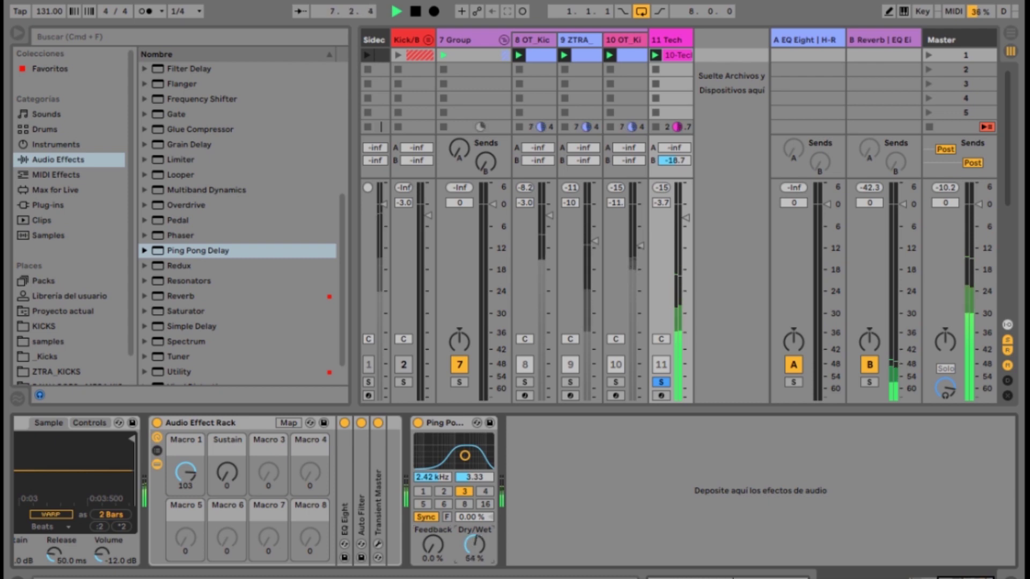
- Try delay beat divisions of 16, 4 and 5 on the Ping Pong Delay, setting dry/wet to 42%
left_click(485, 505)
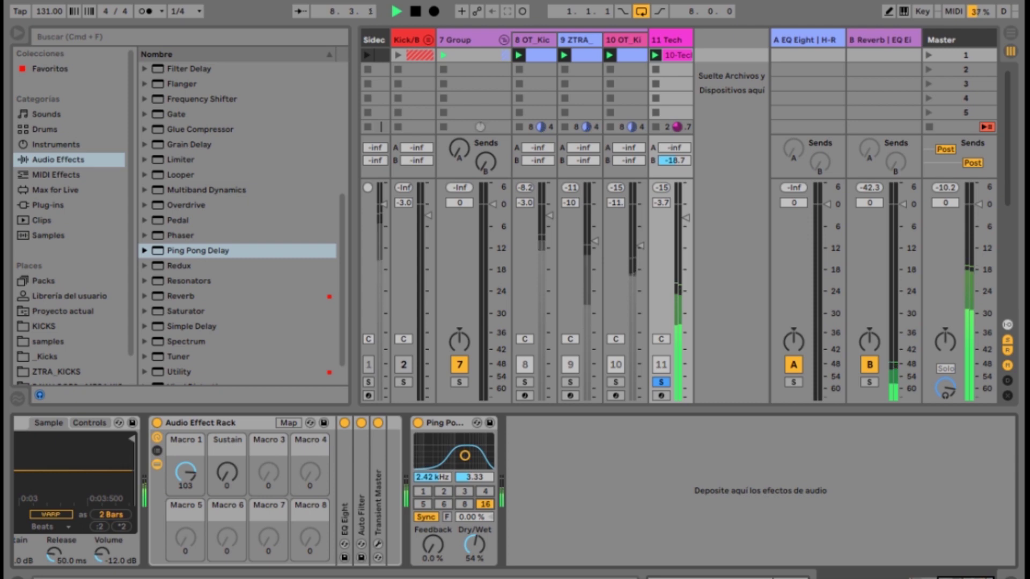
left_click(485, 492)
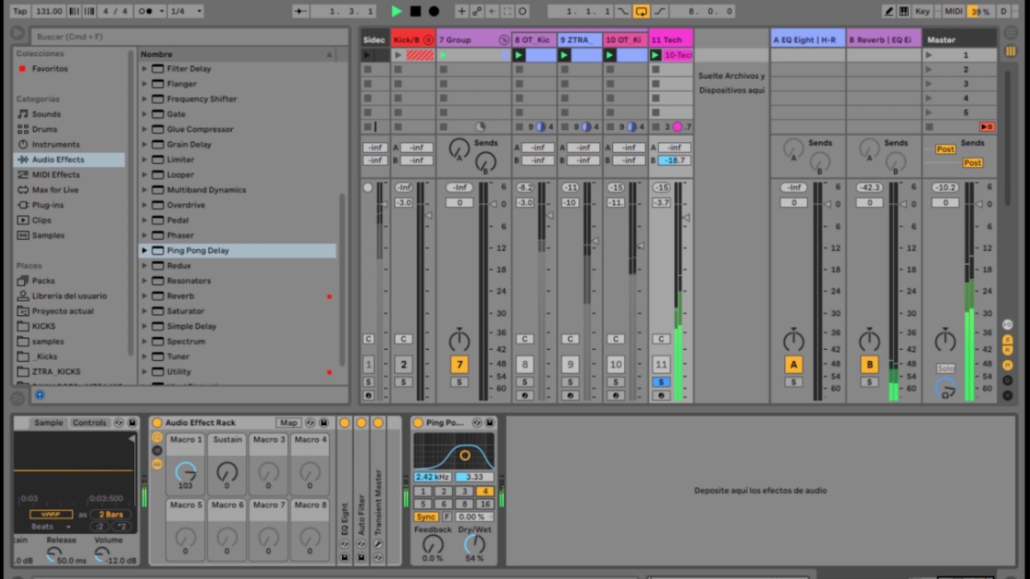
left_click_drag(475, 545, 474, 546)
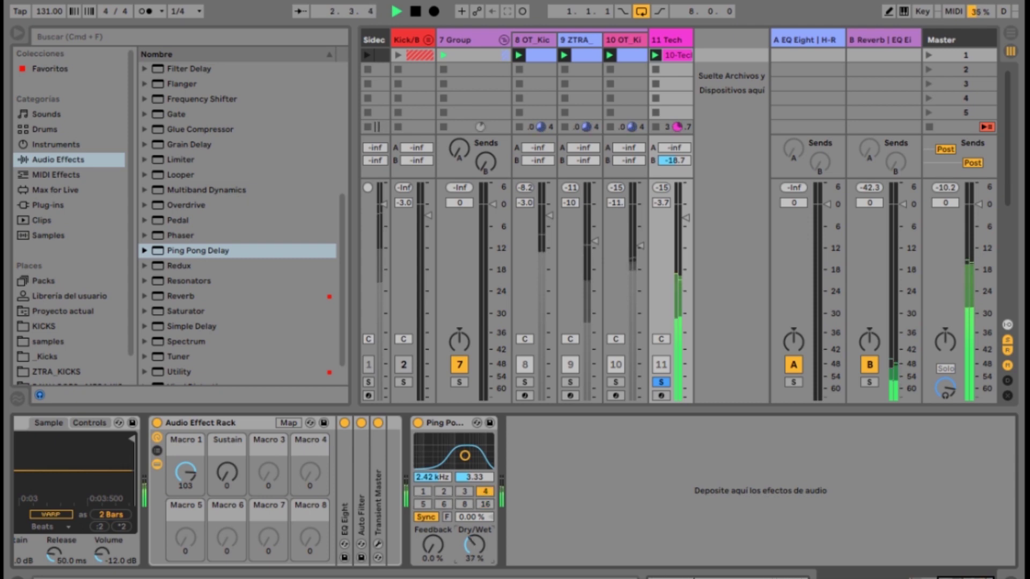
left_click(422, 504)
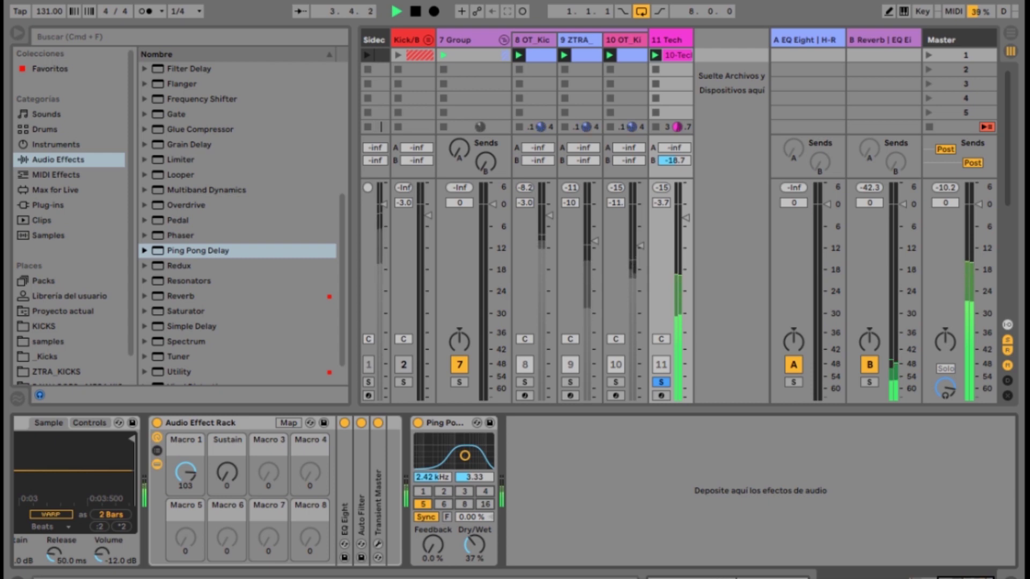
left_click_drag(474, 545, 474, 543)
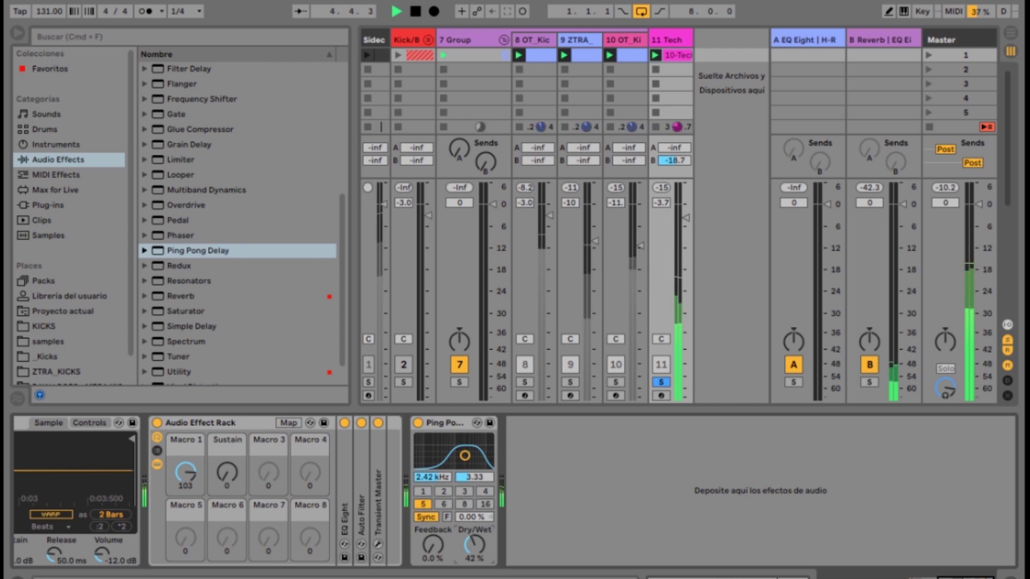
- Set the Ping Pong Delay's filter to 1.24 kHz with width 4.88, beat division to 4 and dry/wet to 36%
left_click_drag(465, 455, 457, 451)
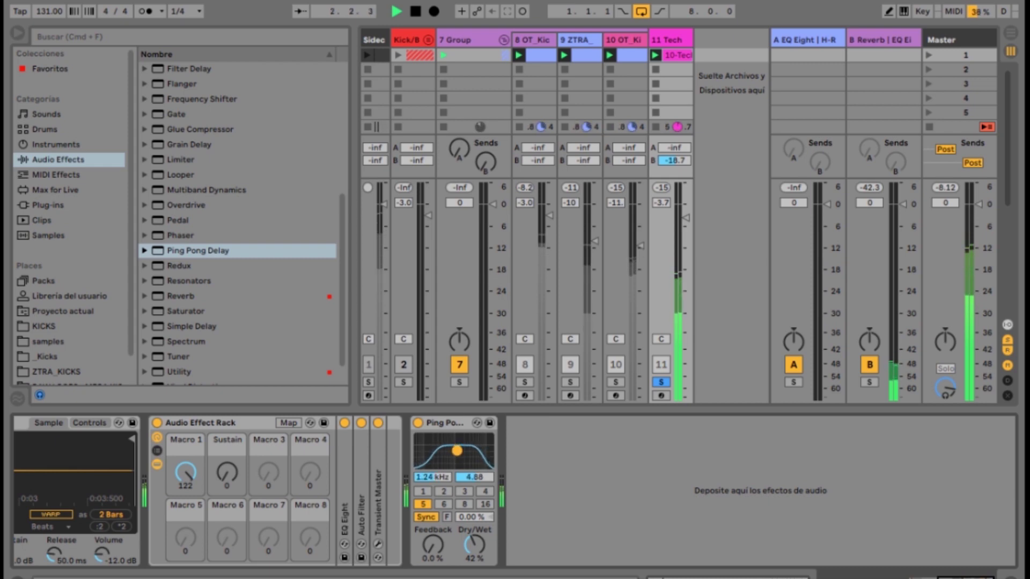
left_click_drag(475, 545, 474, 556)
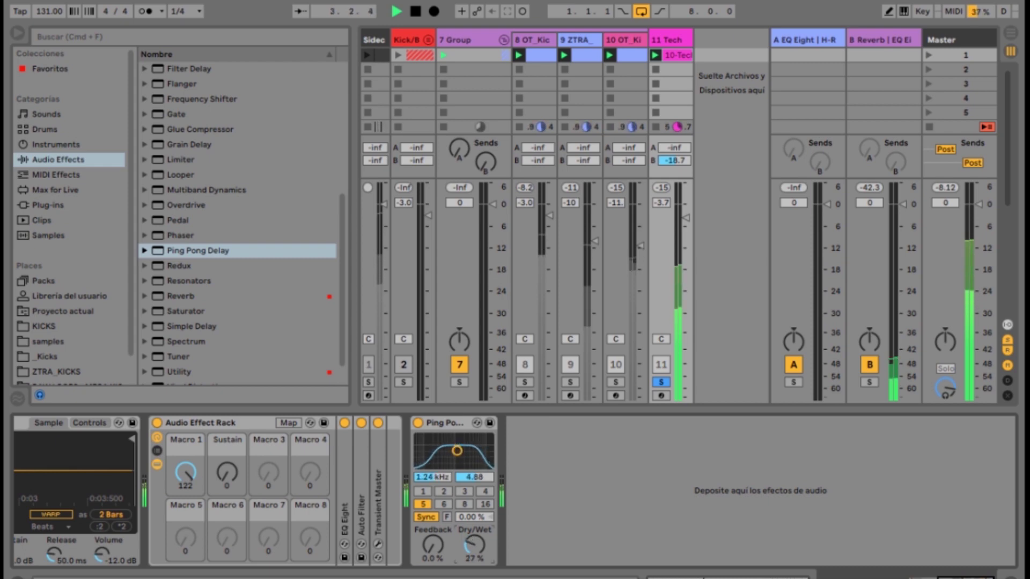
left_click(485, 492)
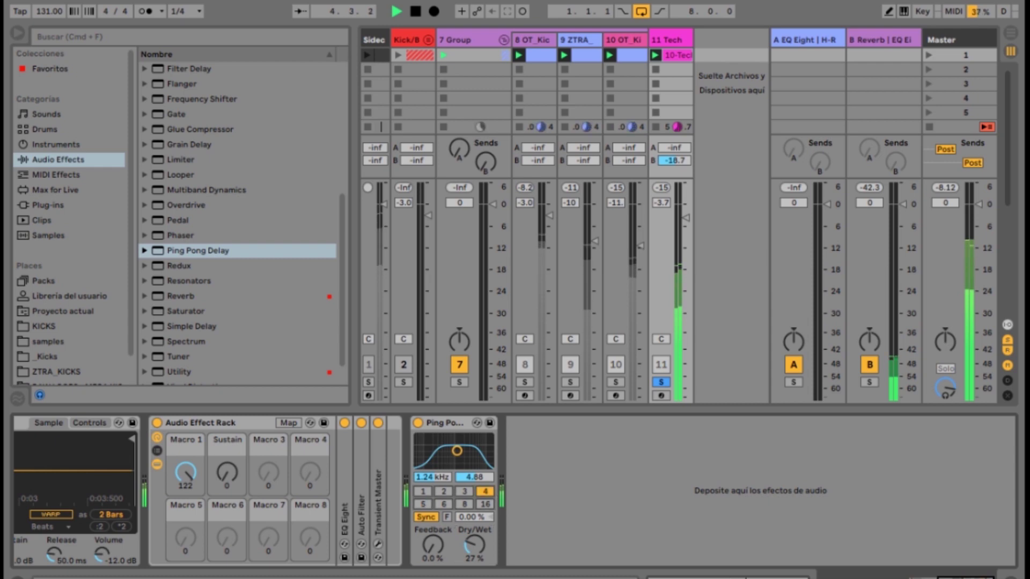
left_click_drag(474, 545, 474, 535)
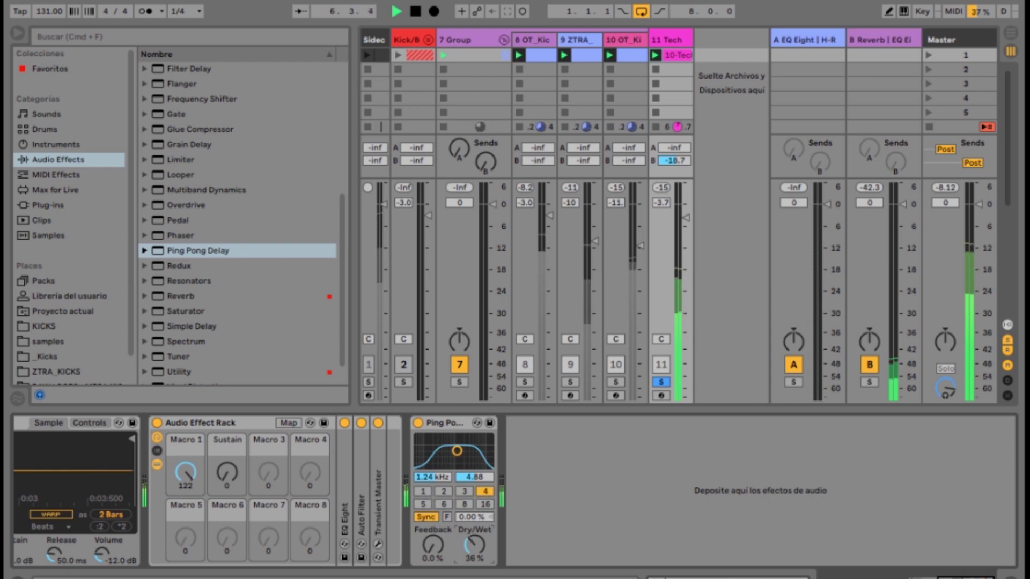
- Try the Ping Pong Delay in Time mode at 10 ms with 48% feedback and 83% dry/wet
left_click(425, 518)
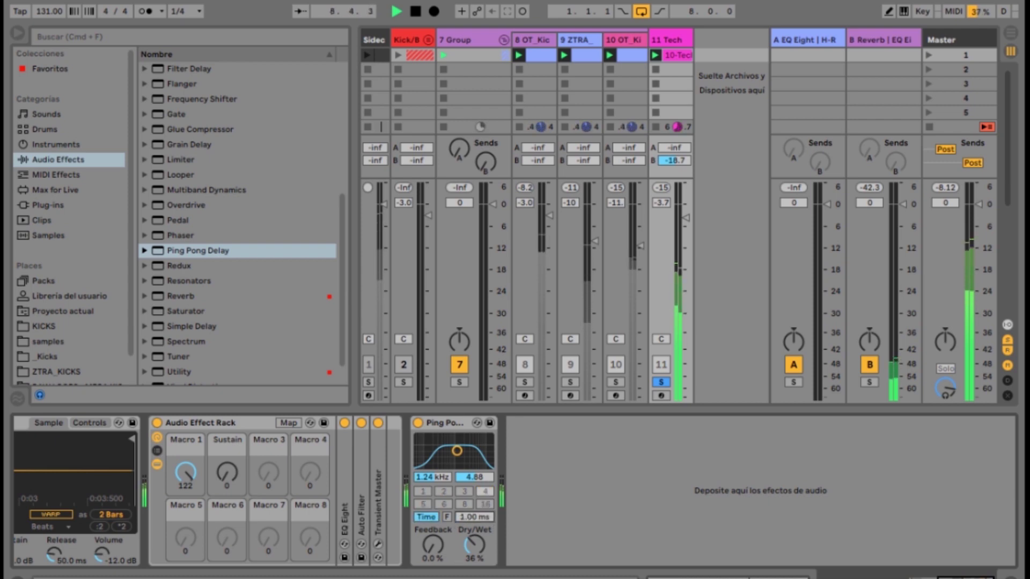
type("10")
key("Return")
left_click_drag(474, 545, 474, 530)
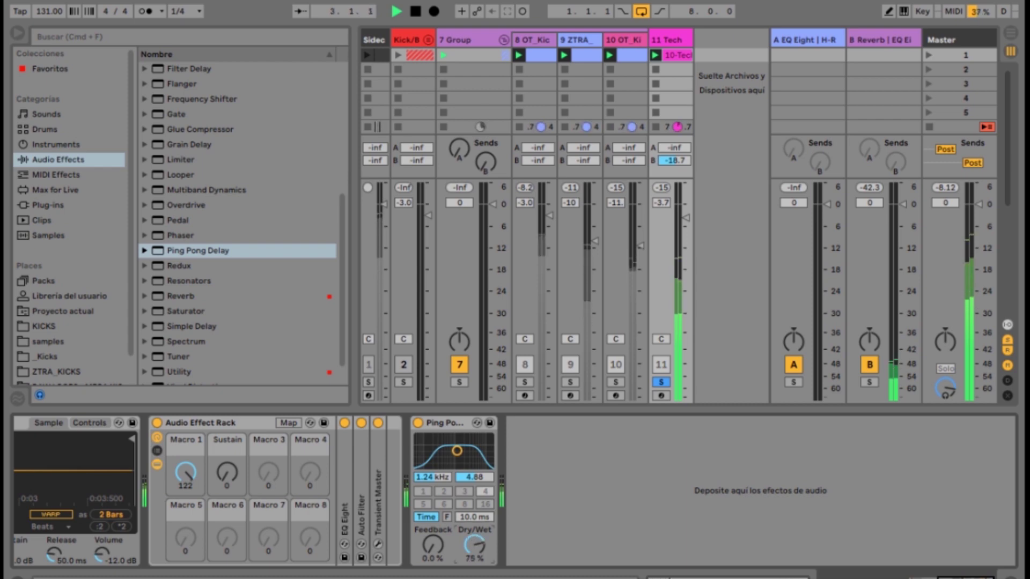
left_click_drag(433, 545, 433, 515)
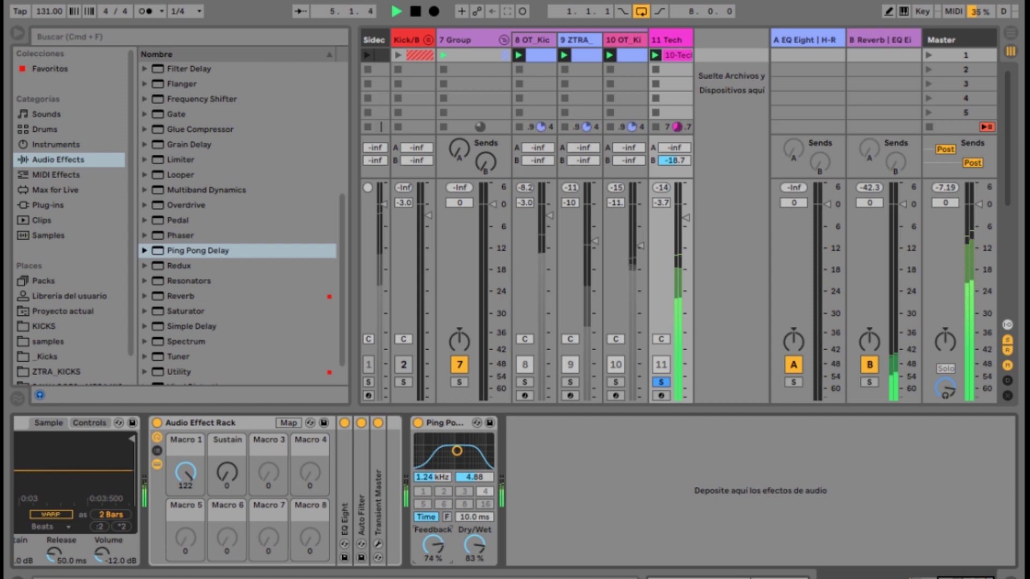
left_click_drag(433, 545, 433, 552)
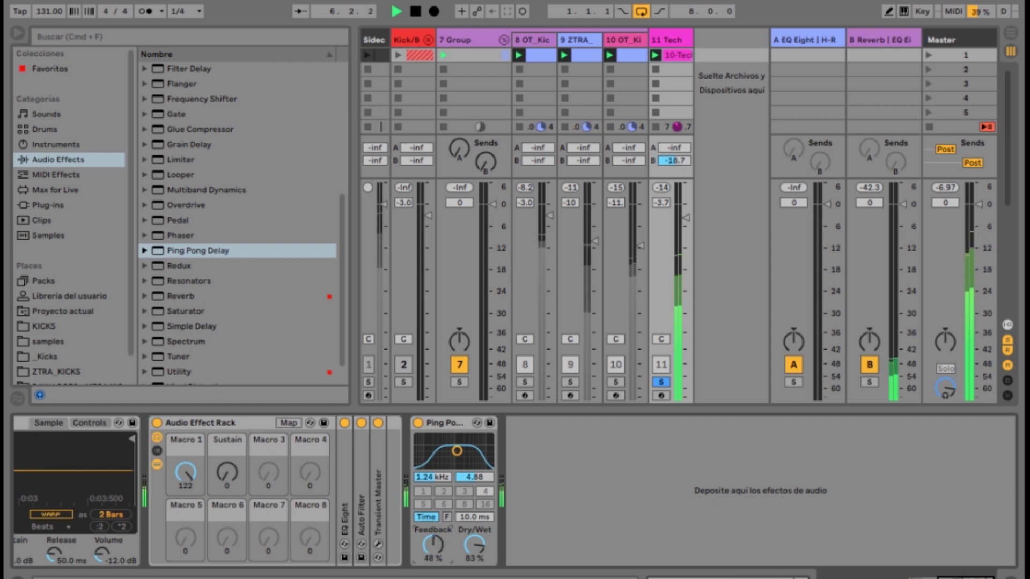
- Return the Ping Pong Delay to Sync mode with beat division 5, 0% feedback and 27% dry/wet
left_click(426, 517)
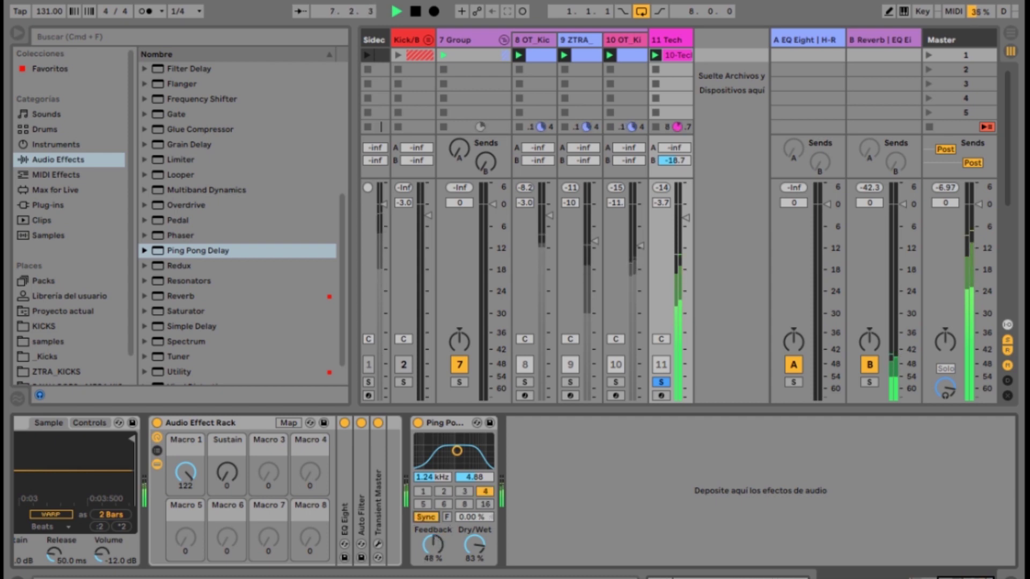
left_click(423, 505)
left_click_drag(432, 545, 433, 574)
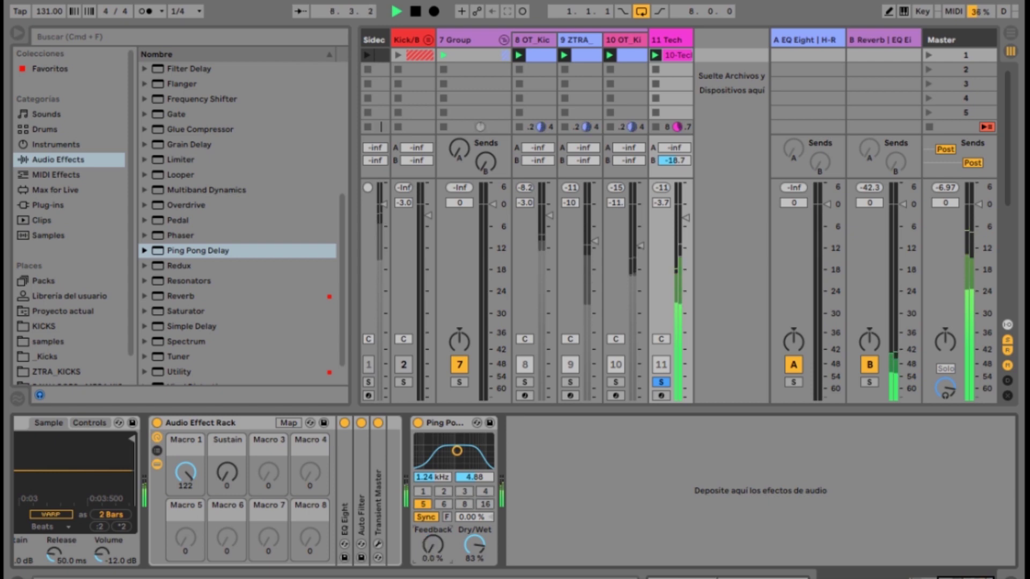
left_click_drag(475, 545, 474, 555)
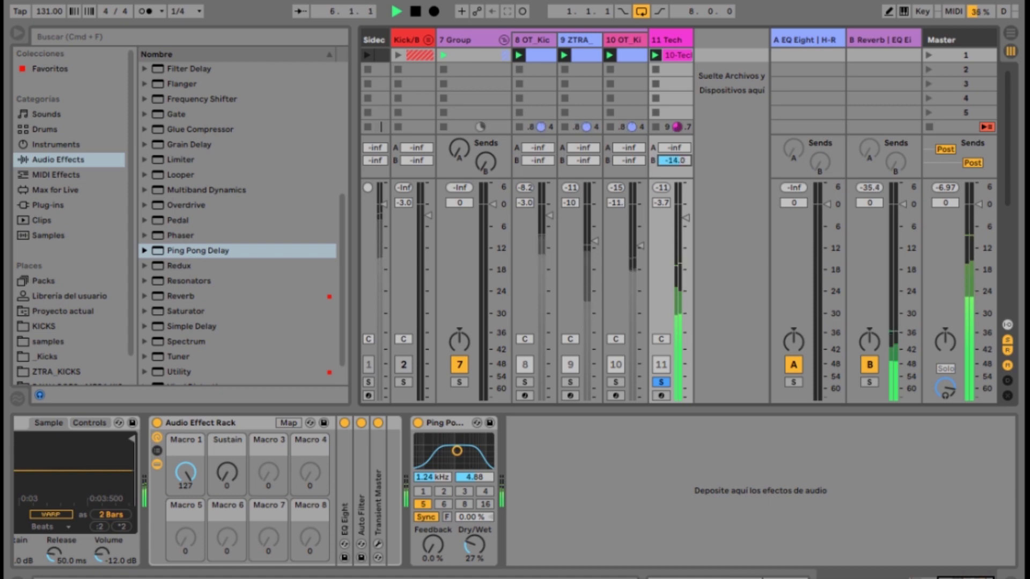
- Add a Compressor after the EQ Eight on reverb return B and enable its sidechain from the Sidechain kick track, Post FX
left_click(881, 40)
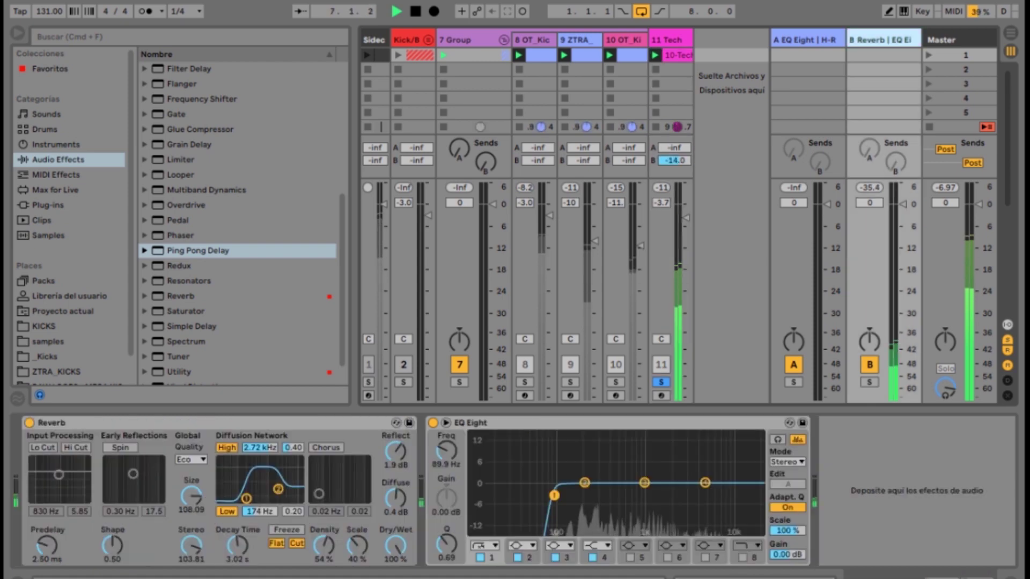
left_click_drag(342, 279, 342, 176)
left_click(190, 129)
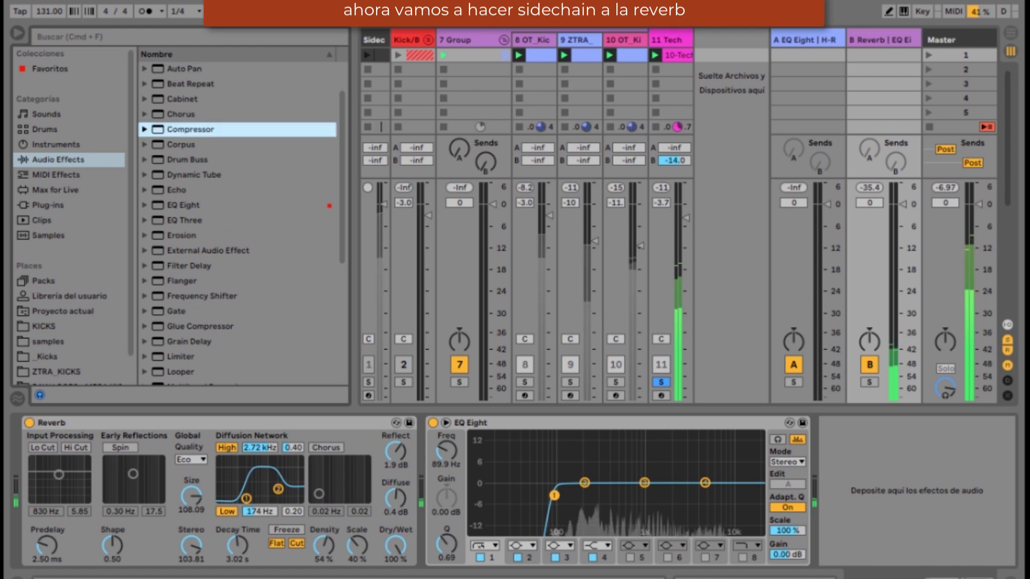
key("Return")
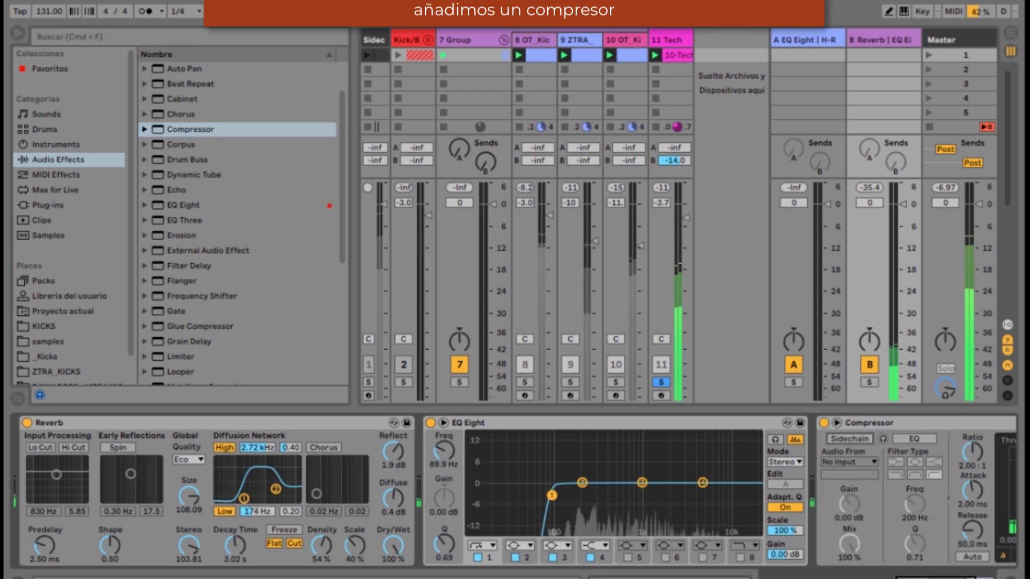
left_click(849, 439)
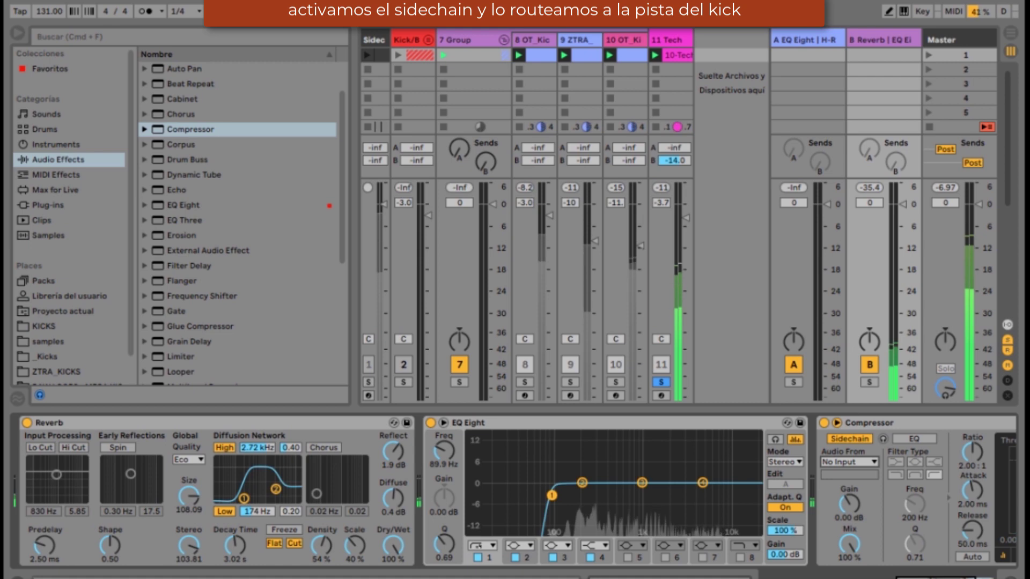
left_click(849, 462)
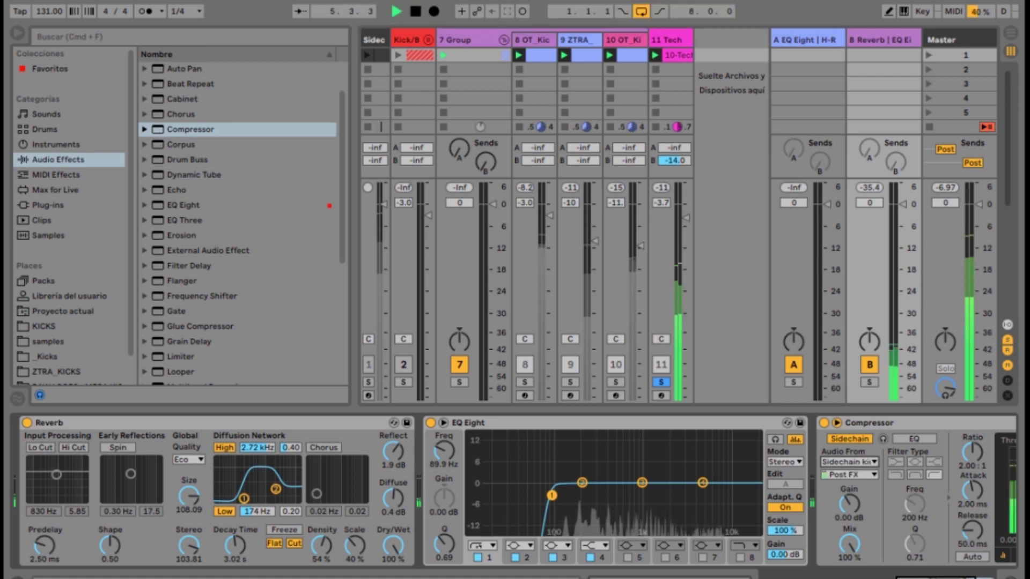
- Raise track 11's send B to 0 dB, solo return B and set its Compressor's ratio to 3.82:1
left_click_drag(674, 160, 675, 131)
left_click(869, 382)
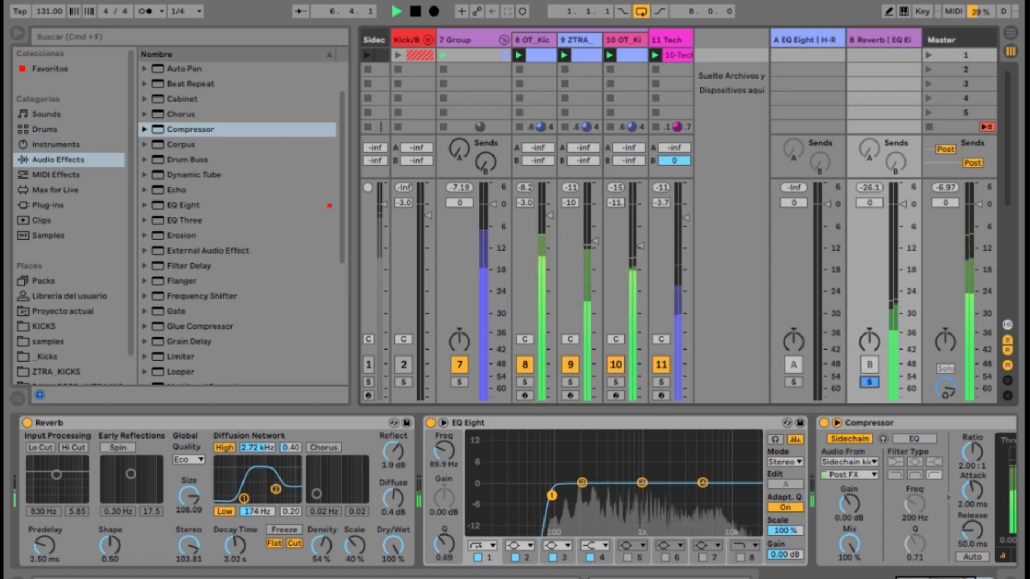
scroll(514, 491, "right", 5)
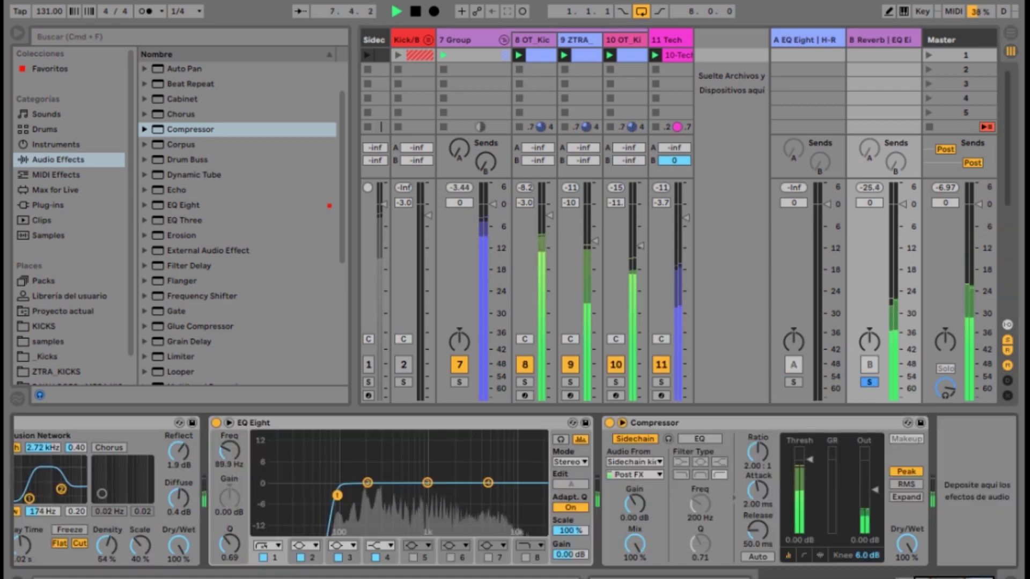
left_click_drag(758, 452, 758, 432)
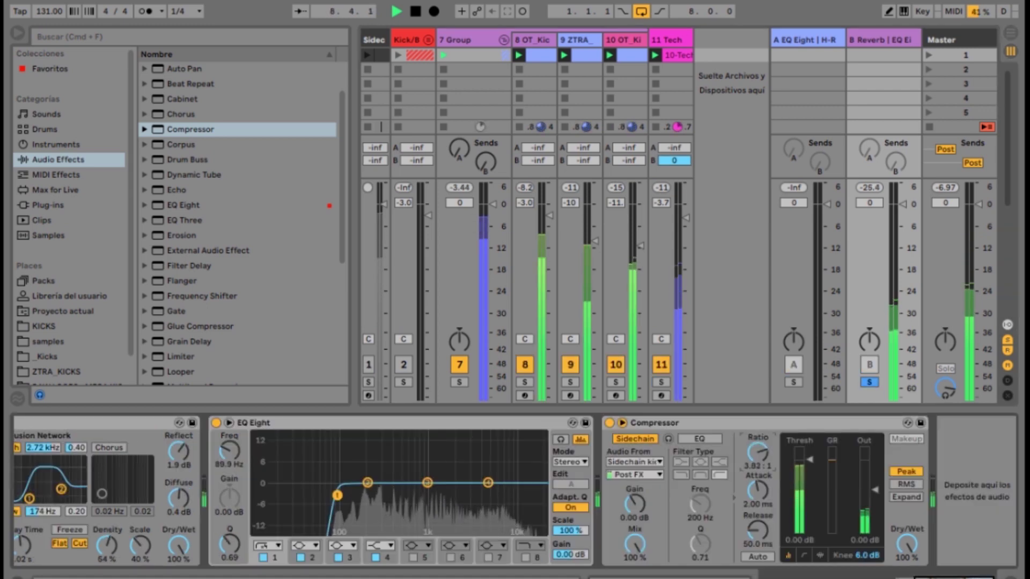
- Set return B's Compressor to threshold -48.4 dB, ratio 4.06:1, attack 0.07 ms, release 49.2 ms and dry/wet 100%, and unsolo the return
mouse_move(809, 459)
left_mouse_down()
mouse_move(809, 516)
mouse_move(758, 543)
mouse_move(758, 531)
left_mouse_up()
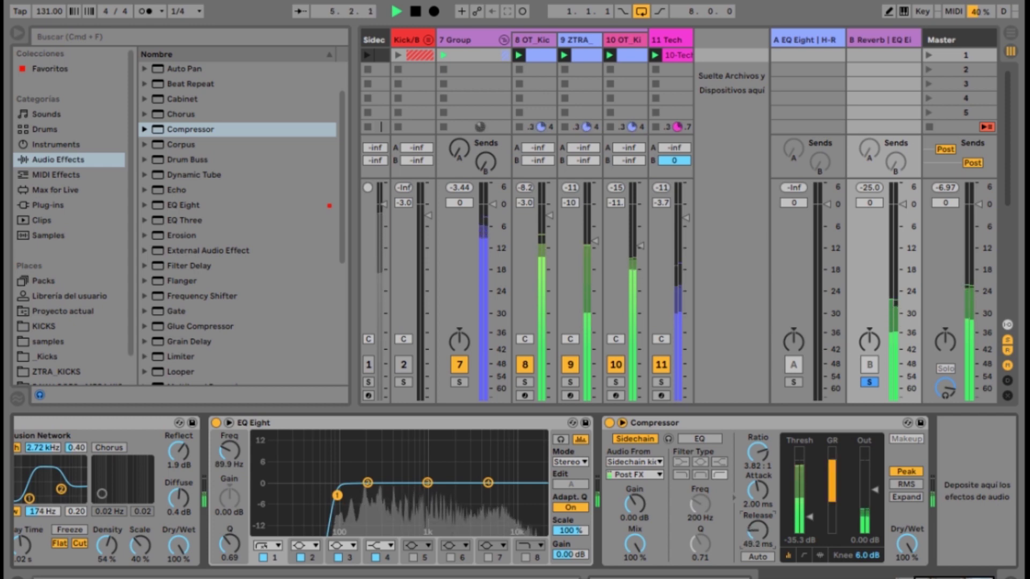
left_click_drag(758, 489, 757, 501)
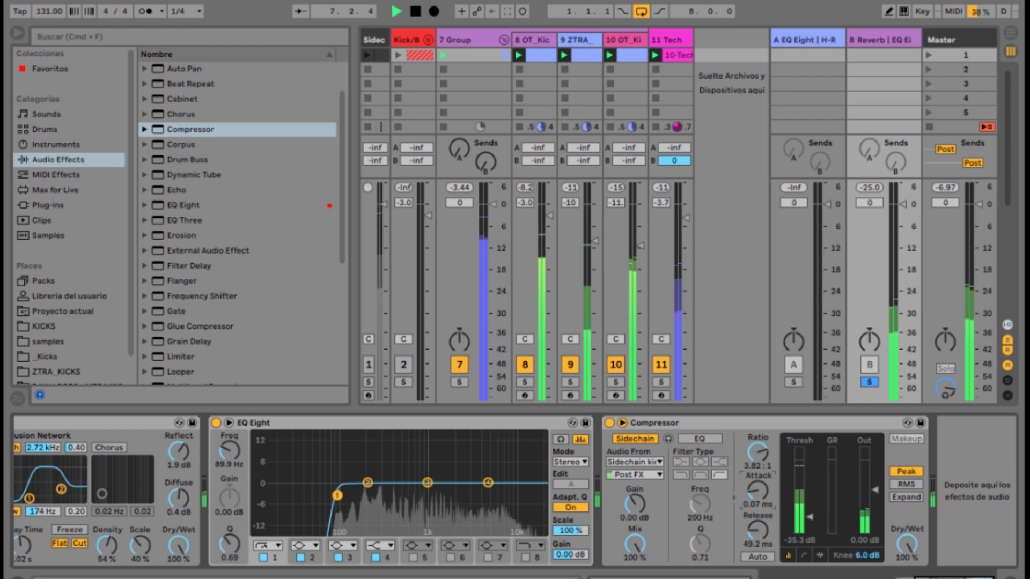
mouse_move(907, 544)
left_mouse_down()
mouse_move(907, 566)
mouse_move(907, 536)
left_mouse_up()
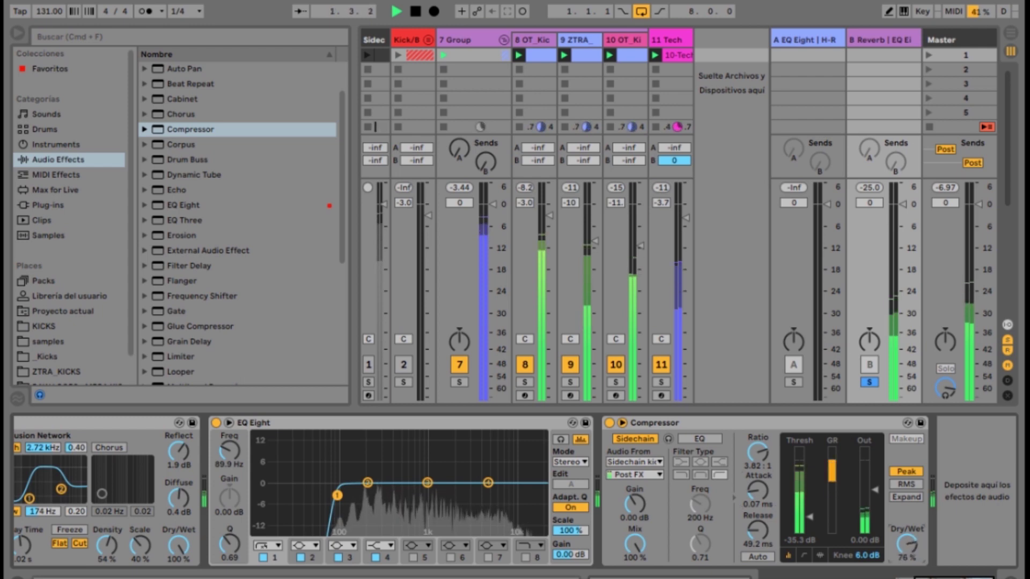
left_click(870, 382)
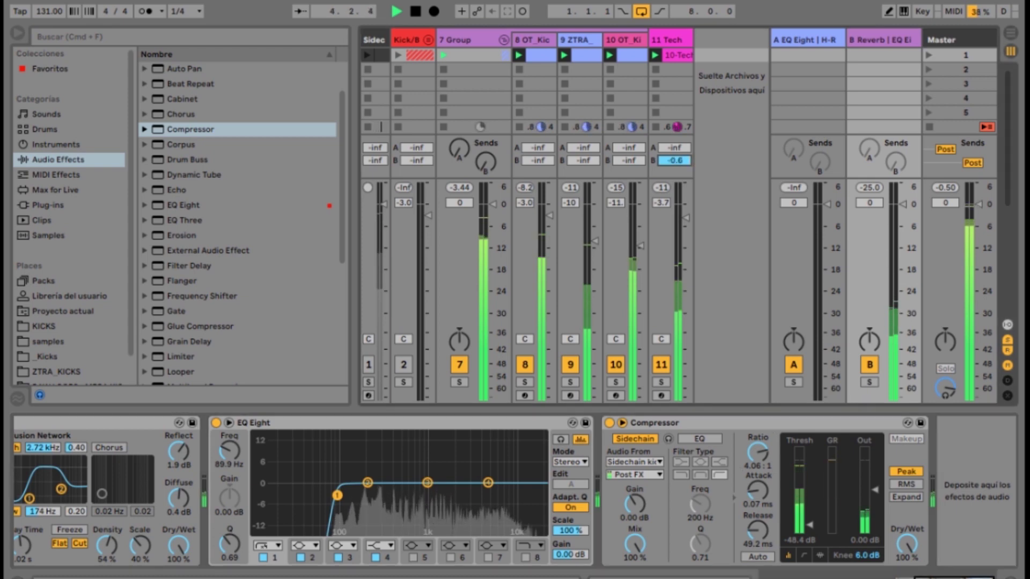
- Raise the high filter in the diffusion network of return B's Reverb to 4.09 kHz with a value of 0.43
left_click(883, 40)
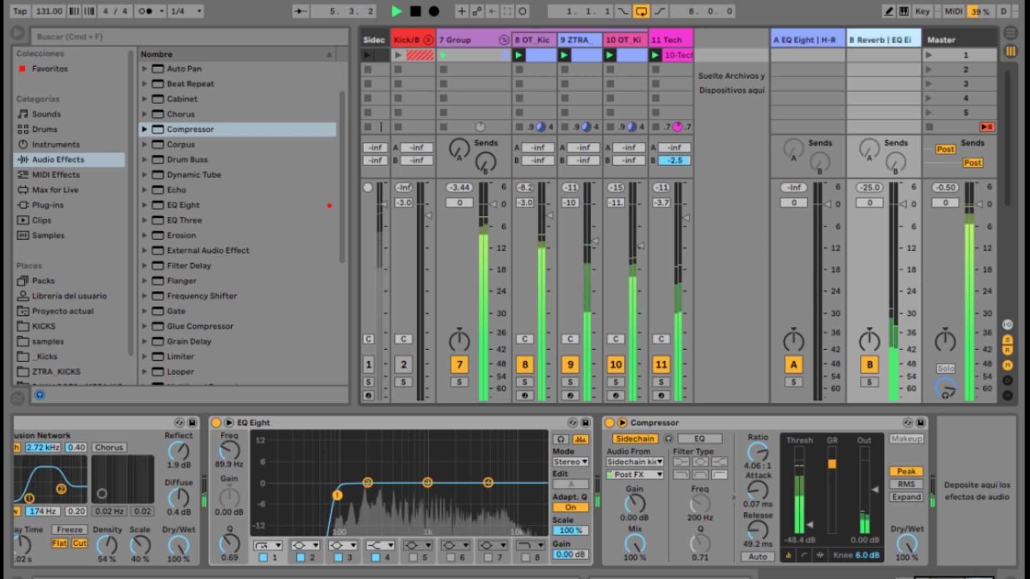
left_click_drag(954, 577, 935, 578)
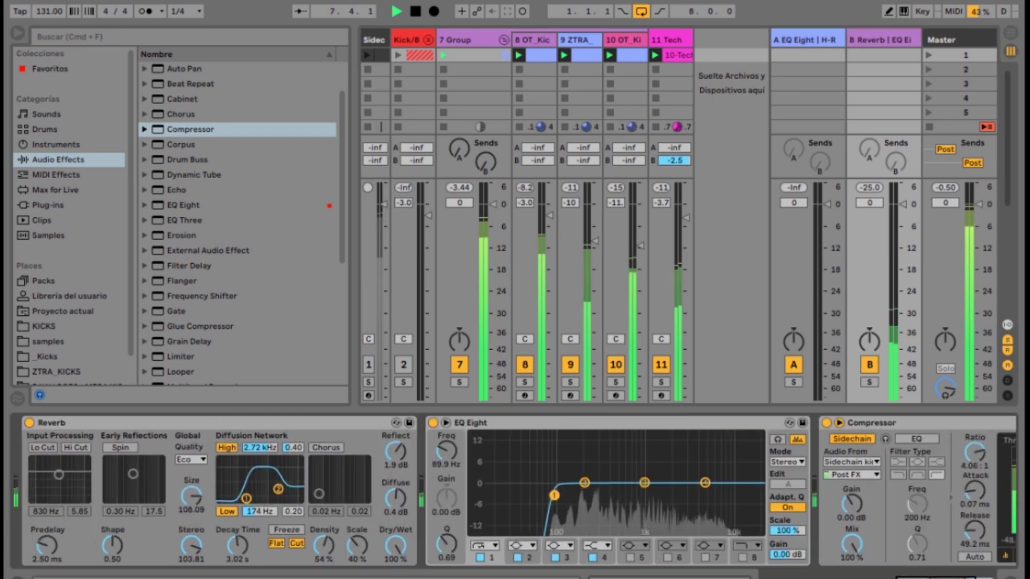
mouse_move(279, 489)
left_mouse_down()
mouse_move(269, 488)
mouse_move(281, 497)
mouse_move(286, 461)
mouse_move(282, 487)
left_mouse_up()
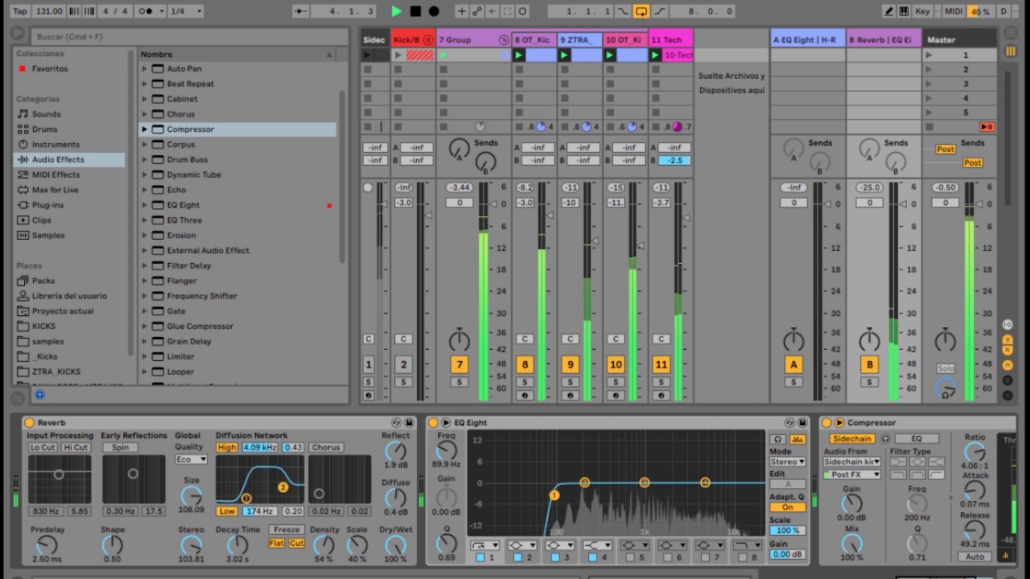
- Set the Auto Filter on the 7 Group track to 143 Hz with 23% resonance
left_click(472, 55)
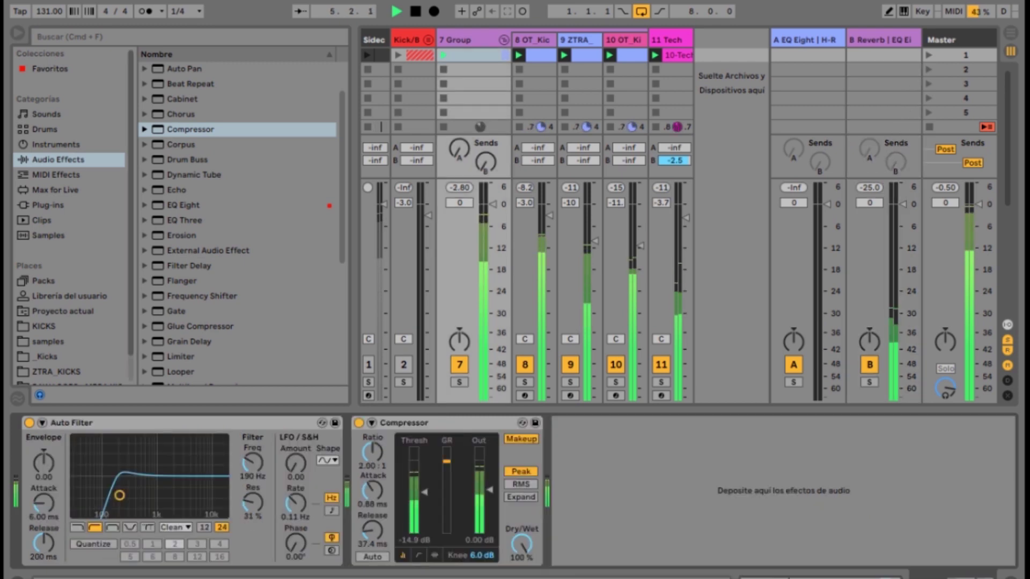
left_click_drag(120, 495, 112, 500)
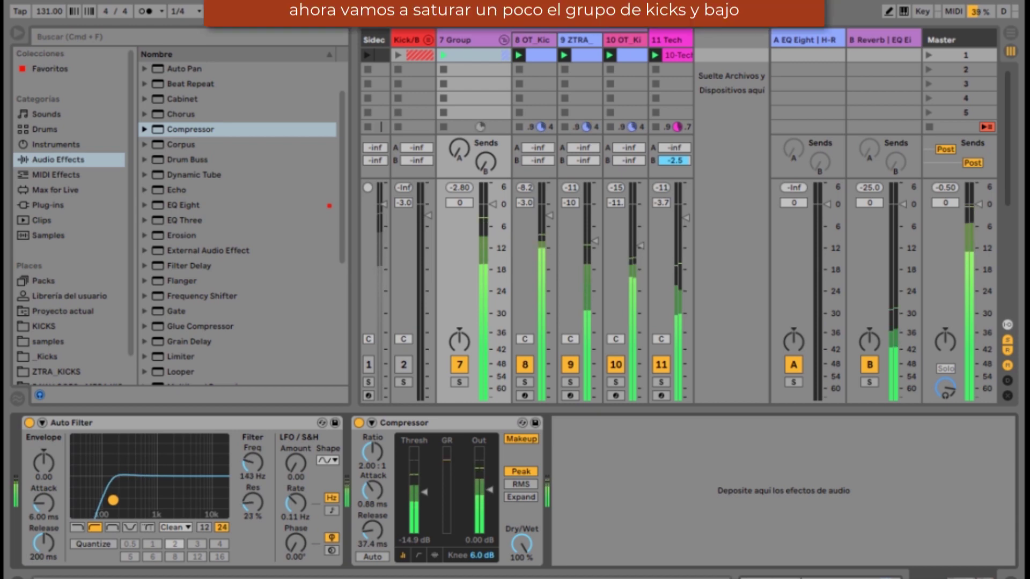
- Add a Saturator with 1.57 dB drive after the group's Compressor and bypass the group's Auto Filter
key("super+f")
type("s")
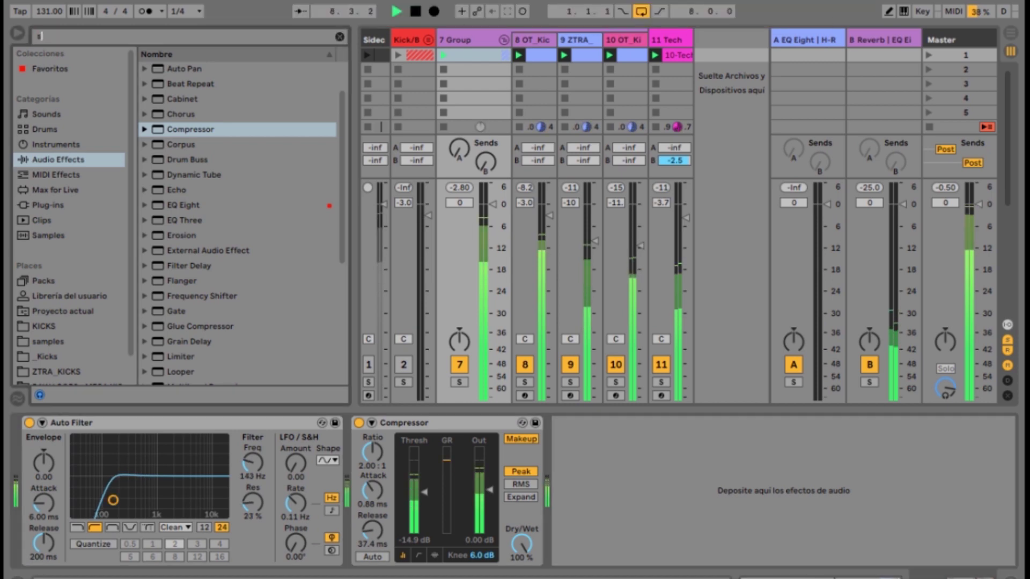
type("atu")
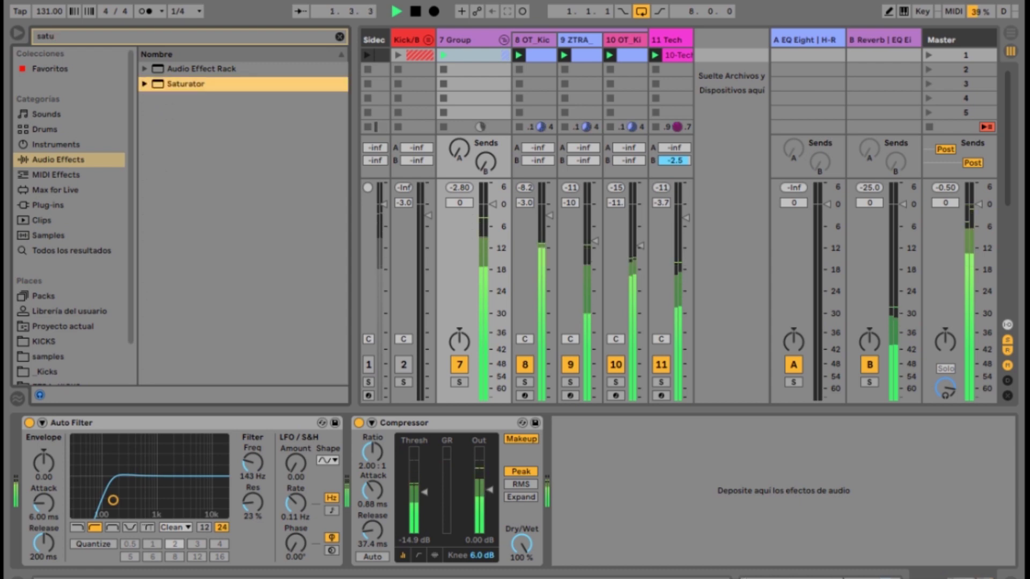
key("Return")
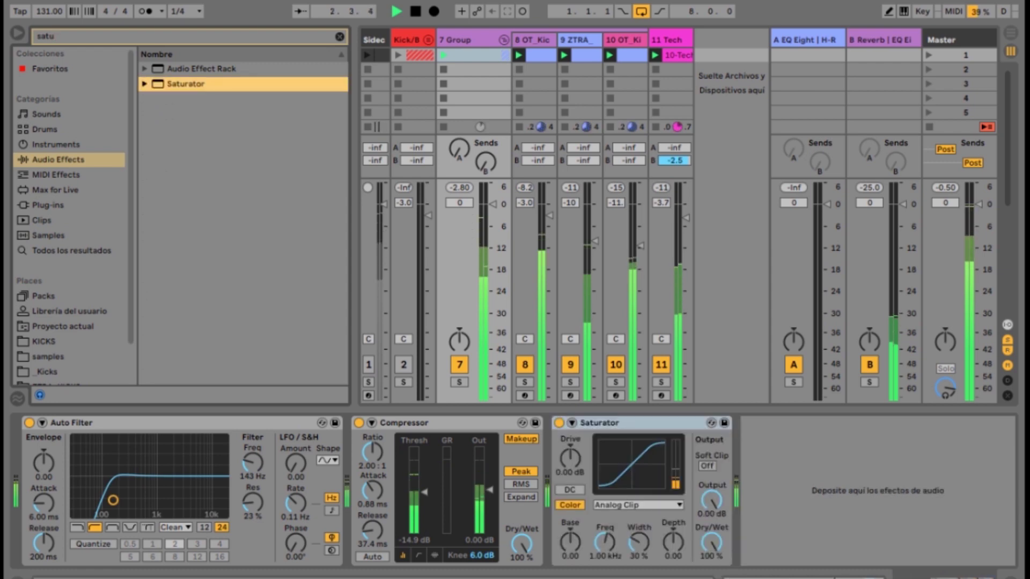
key("Escape")
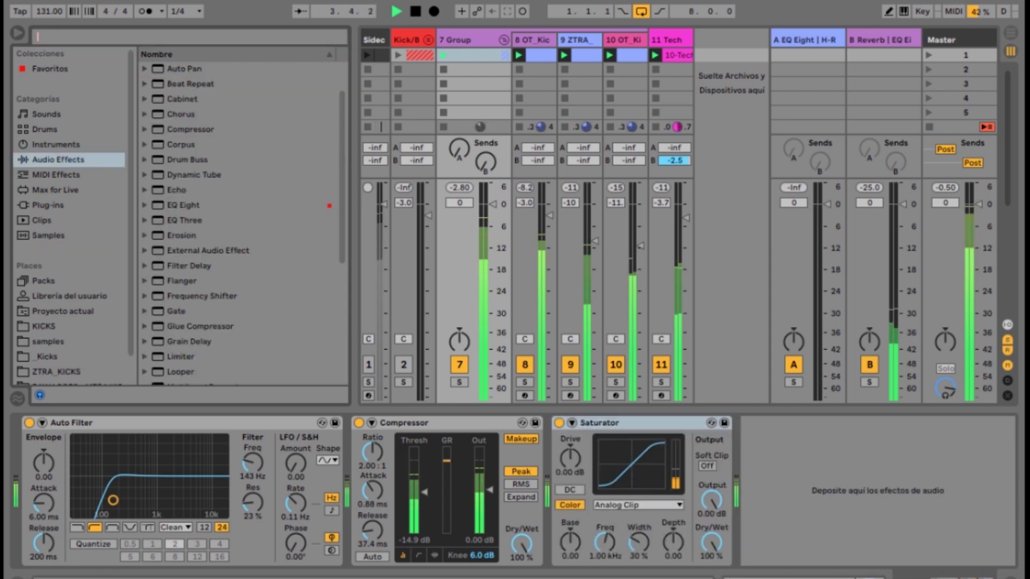
left_click_drag(570, 460, 570, 460)
left_click(30, 423)
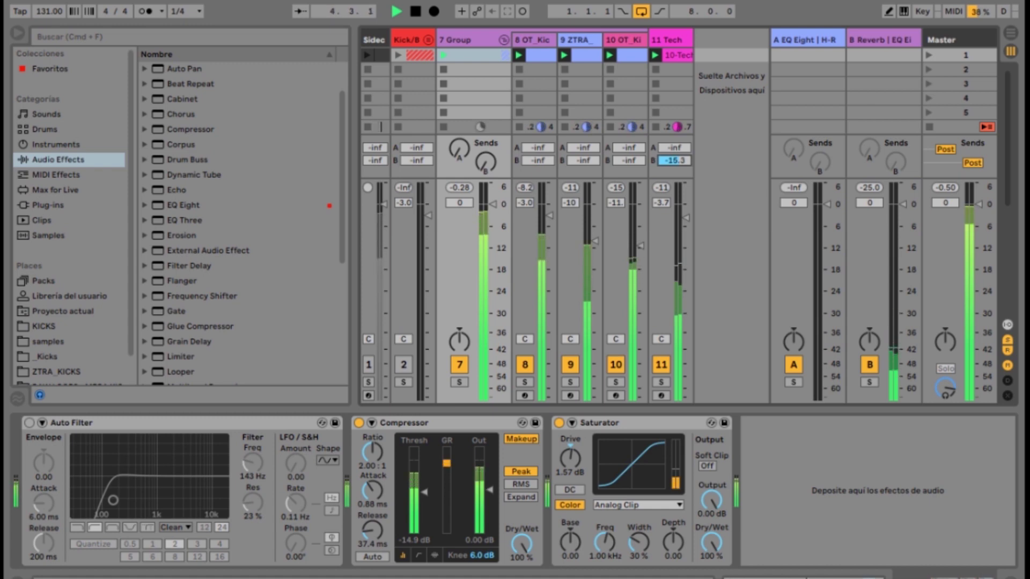
- With kick track 8 briefly muted, raise track 11's volume to -0.8 dB and set its rack's Sustain macro to 62 and Macro 1 to 104
key("F8")
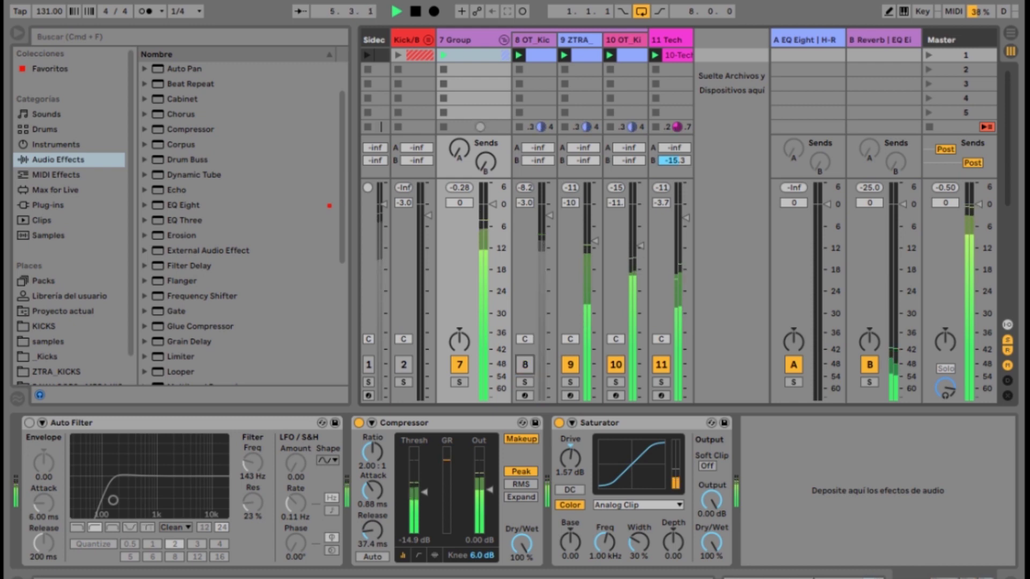
left_click_drag(687, 218, 686, 207)
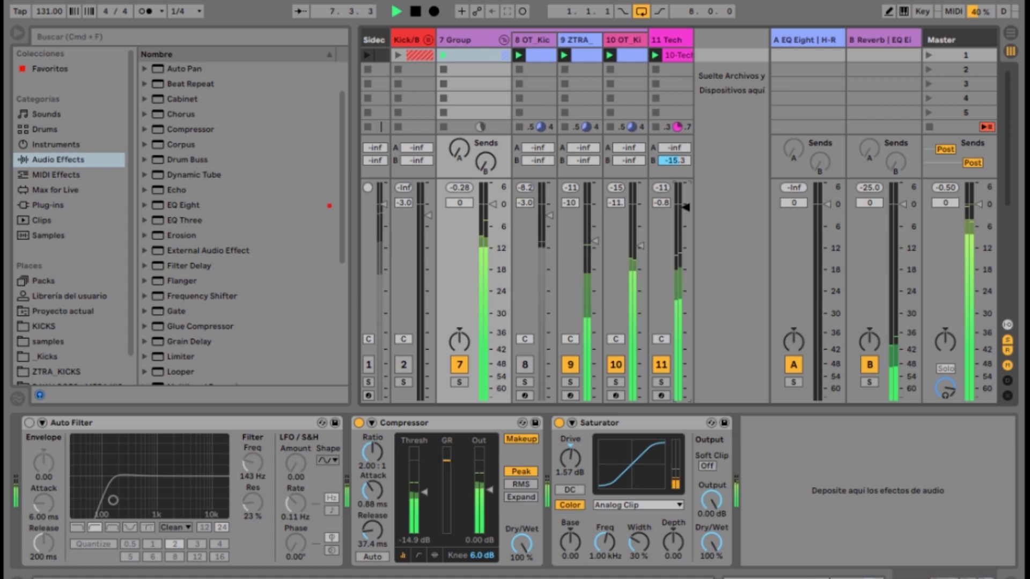
left_click(667, 40)
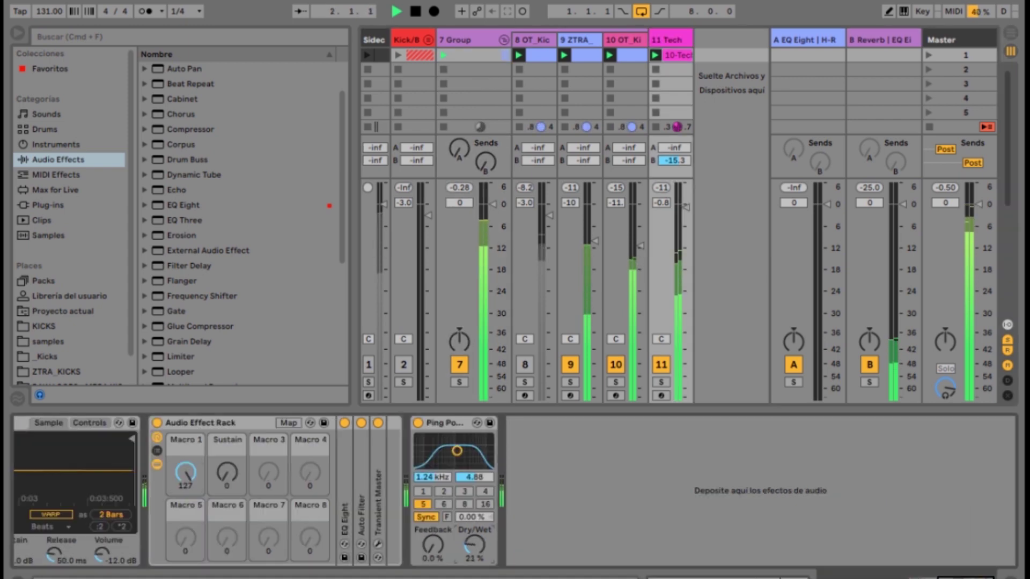
left_click_drag(227, 473, 227, 456)
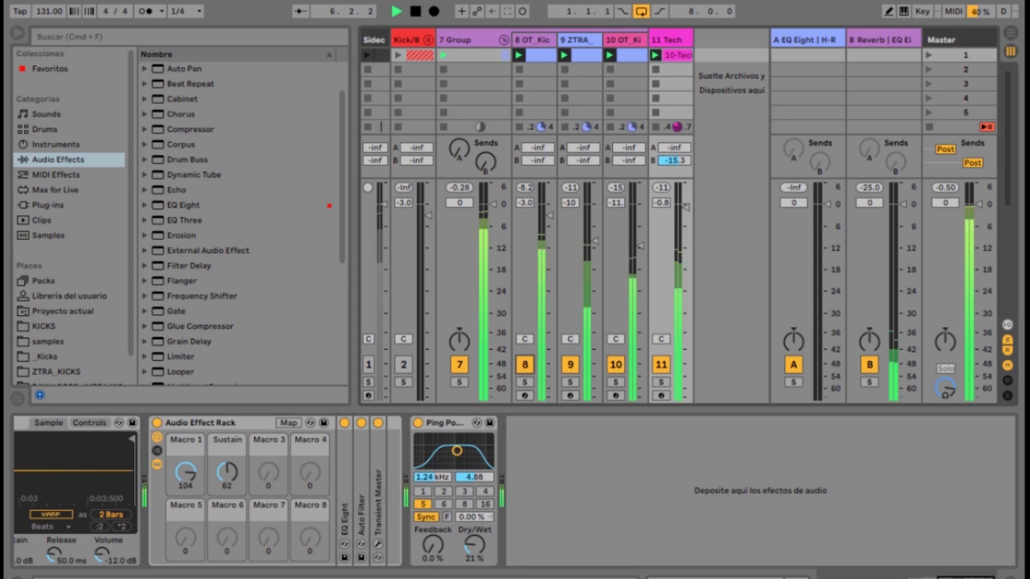
left_click(185, 473)
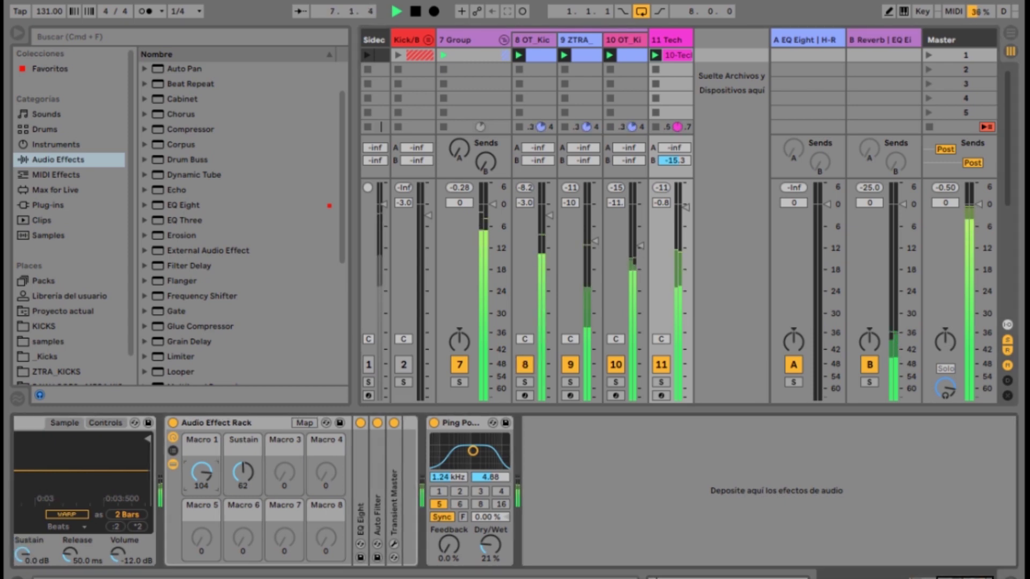
- Set the low-cut band of EQ Eight in track 11's rack to 97.9 Hz, return Macro 1 to 127 and stop playback
scroll(185, 472, "left", 10)
scroll(515, 490, "right", 5)
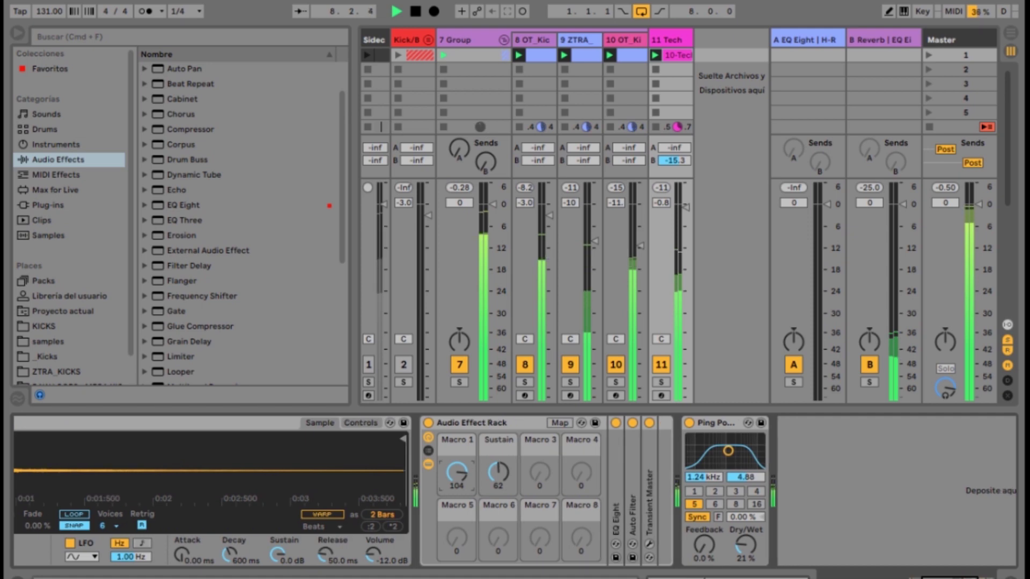
double_click(615, 504)
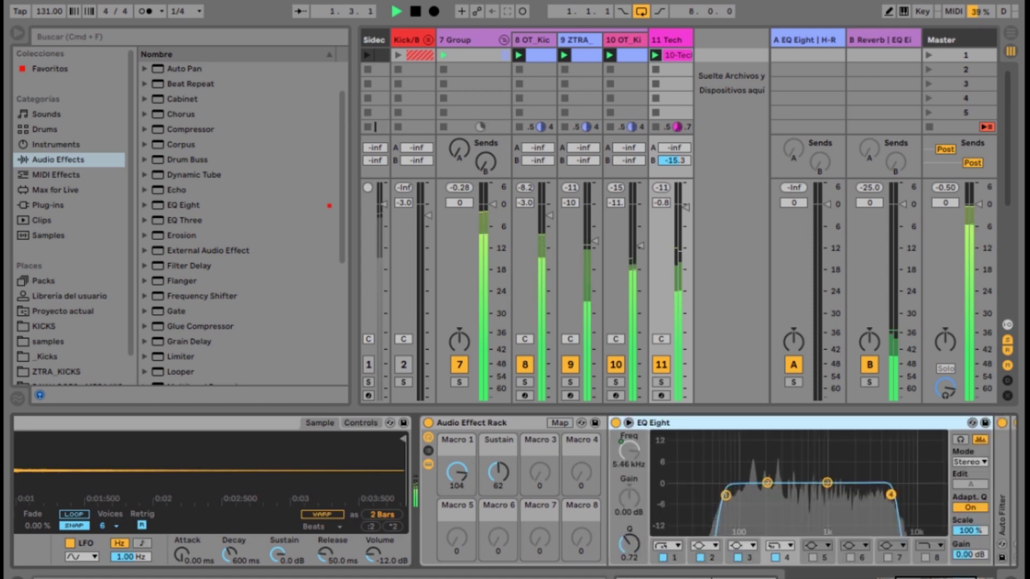
mouse_move(726, 495)
left_mouse_down()
mouse_move(775, 464)
mouse_move(740, 495)
left_mouse_up()
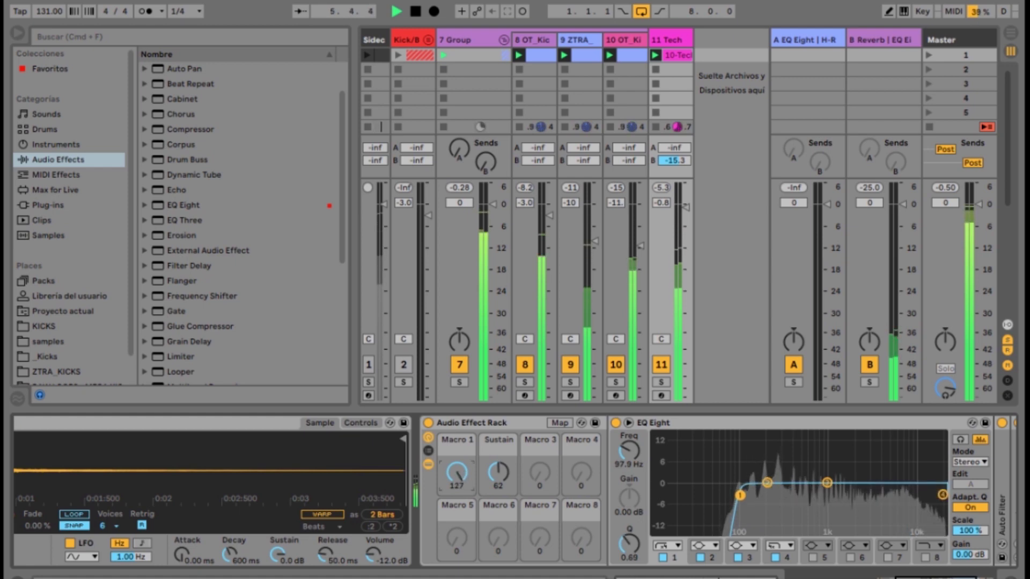
key("space")
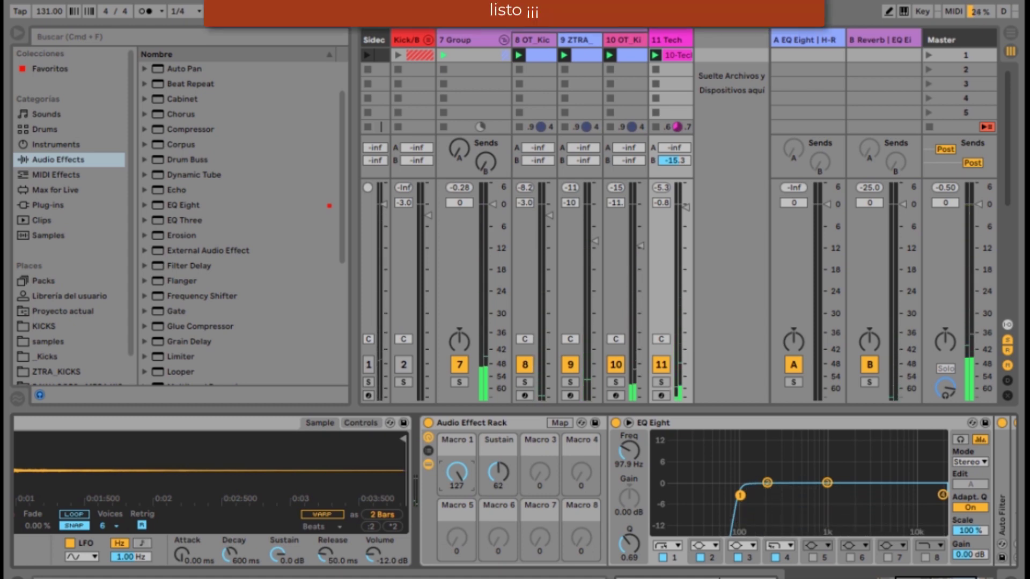